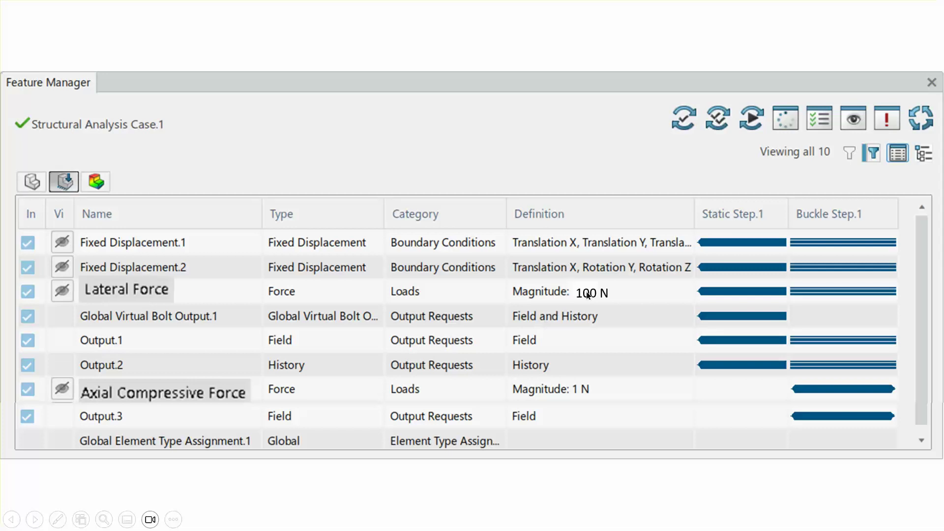
Advance the slide show past the Feature Manager loads slide to the end screen
{"action": "left_click", "coordinate": [574, 302]}
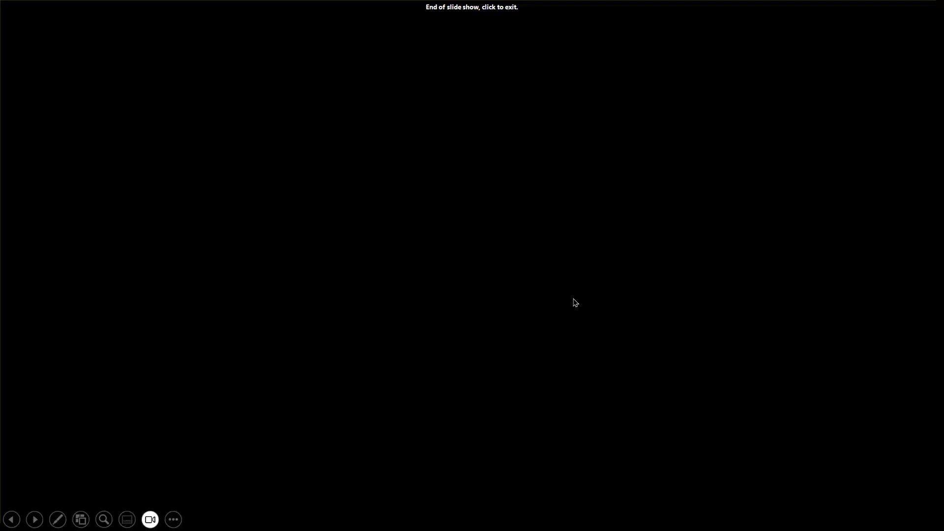
Revisit the force charts with their 100 N labels and the moral slide, then return to CATIA
{"action": "key", "text": "Left"}
{"action": "key", "text": "Left"}
{"action": "key", "text": "Left"}
{"action": "key", "text": "Left"}
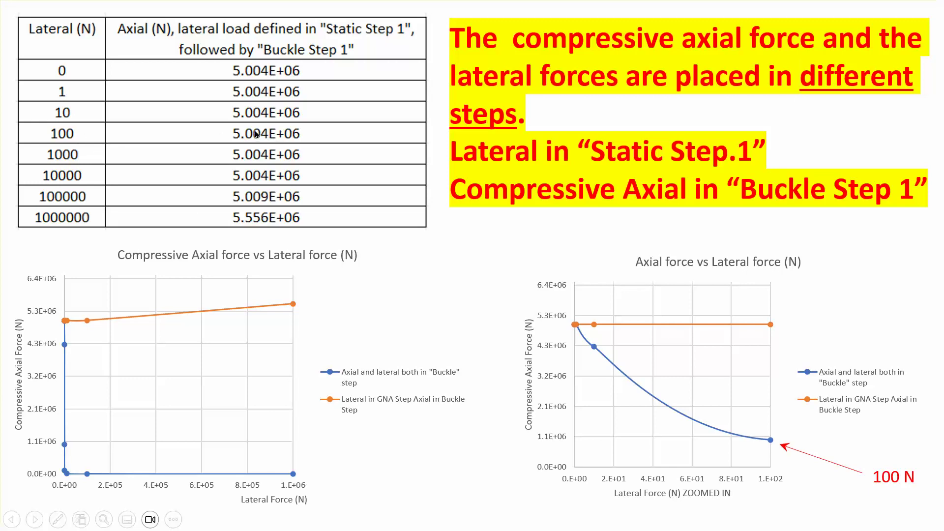
{"action": "left_click", "coordinate": [447, 203]}
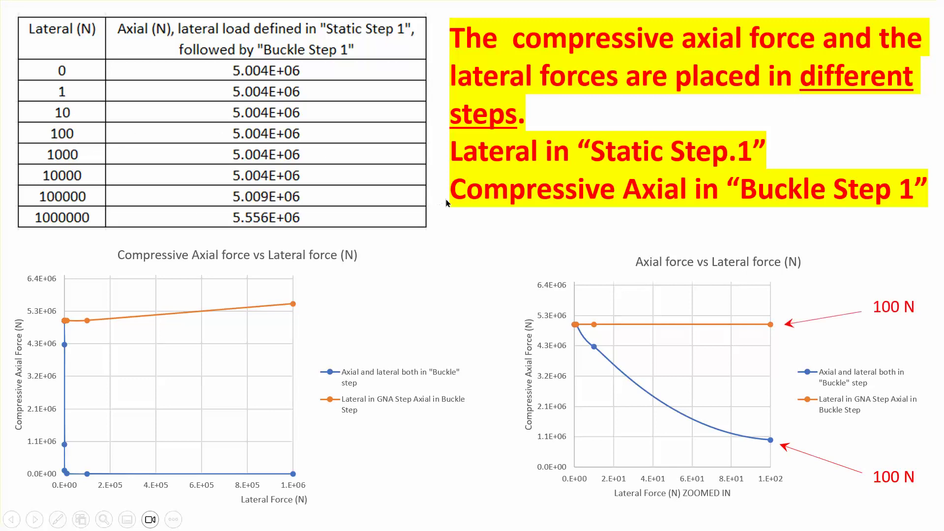
{"action": "left_click", "coordinate": [477, 235]}
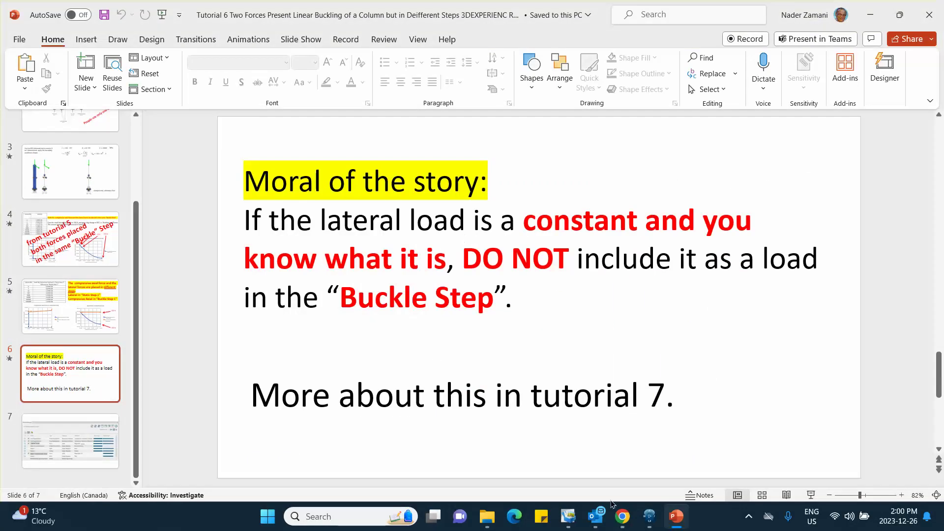
{"action": "left_click", "coordinate": [649, 516]}
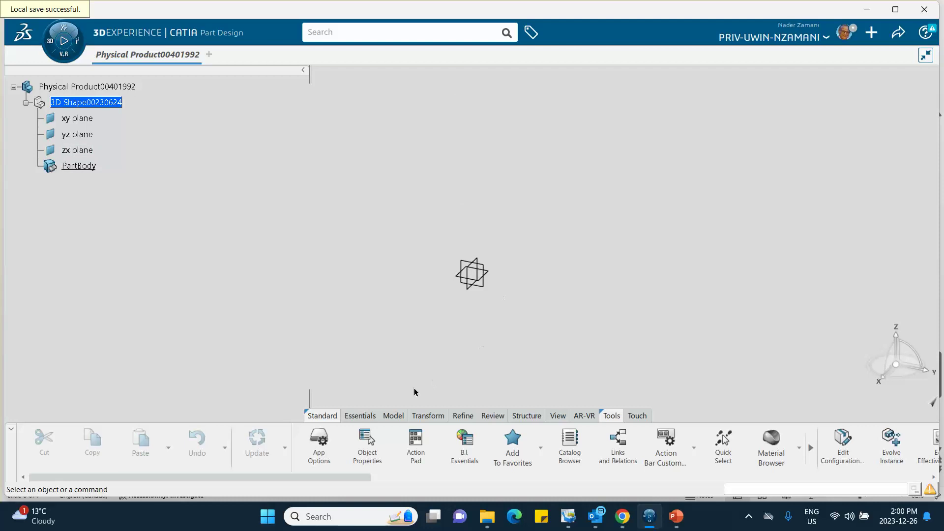
Start a Point-Direction line from a newly created Point.1 at the origin
{"action": "left_click", "coordinate": [360, 416]}
{"action": "left_click", "coordinate": [452, 459]}
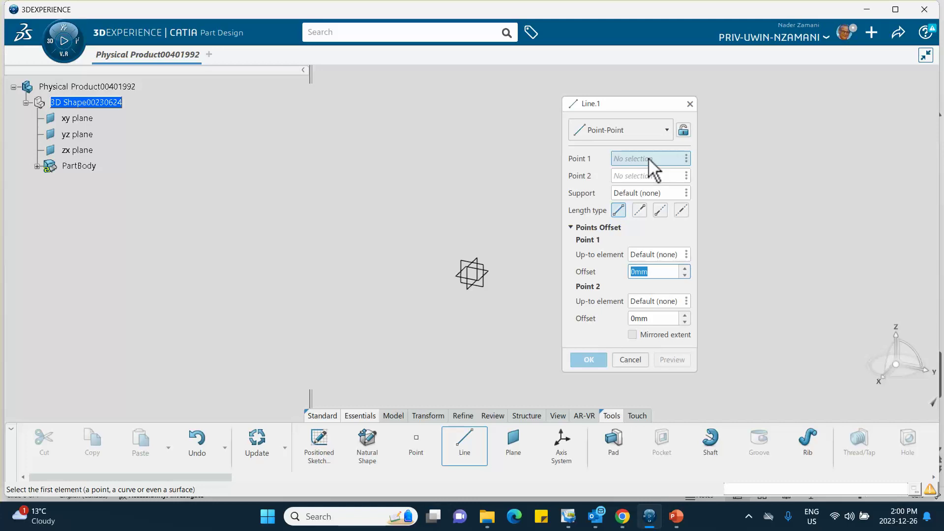
{"action": "left_click", "coordinate": [638, 136]}
{"action": "left_click", "coordinate": [628, 166]}
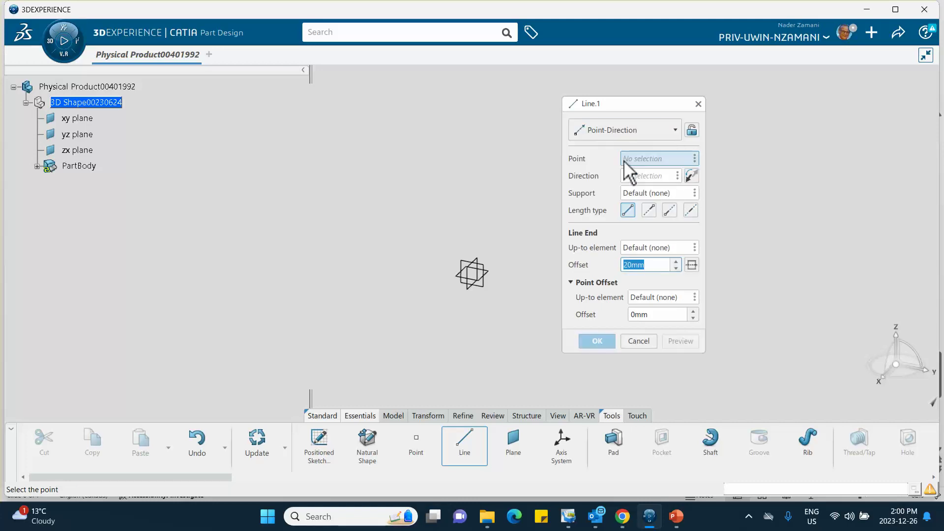
{"action": "left_click", "coordinate": [695, 158]}
{"action": "mouse_move", "coordinate": [718, 167]}
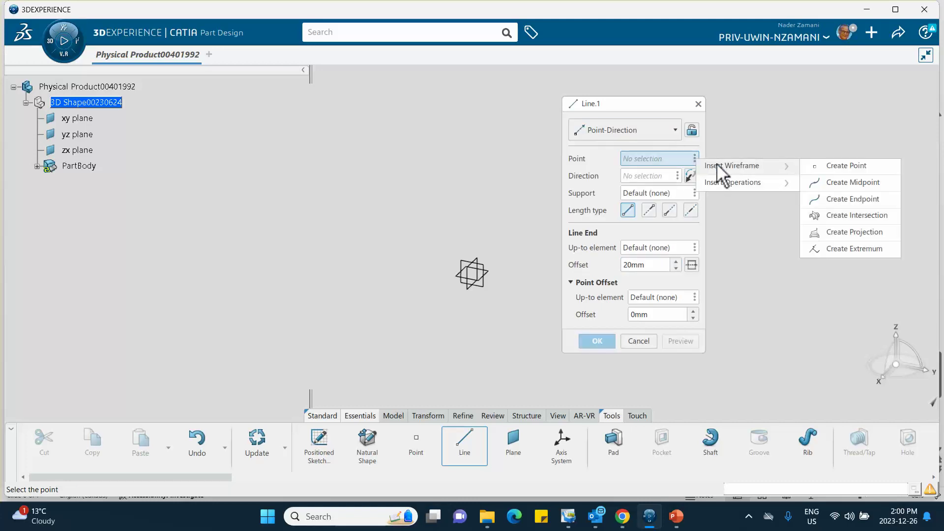
{"action": "left_click", "coordinate": [830, 168]}
{"action": "left_click", "coordinate": [800, 324]}
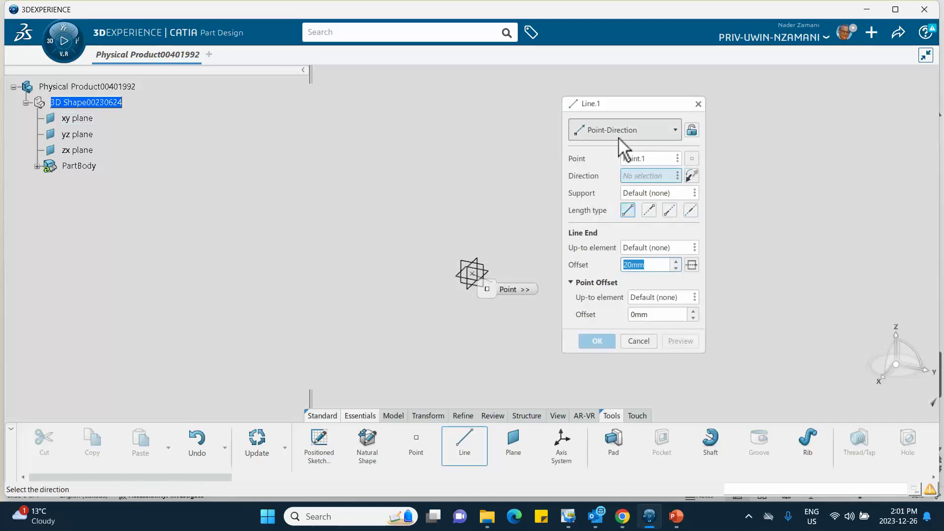
Direct the line along the Z axis with a 1000 mm offset and confirm Line.1
{"action": "right_click", "coordinate": [643, 177]}
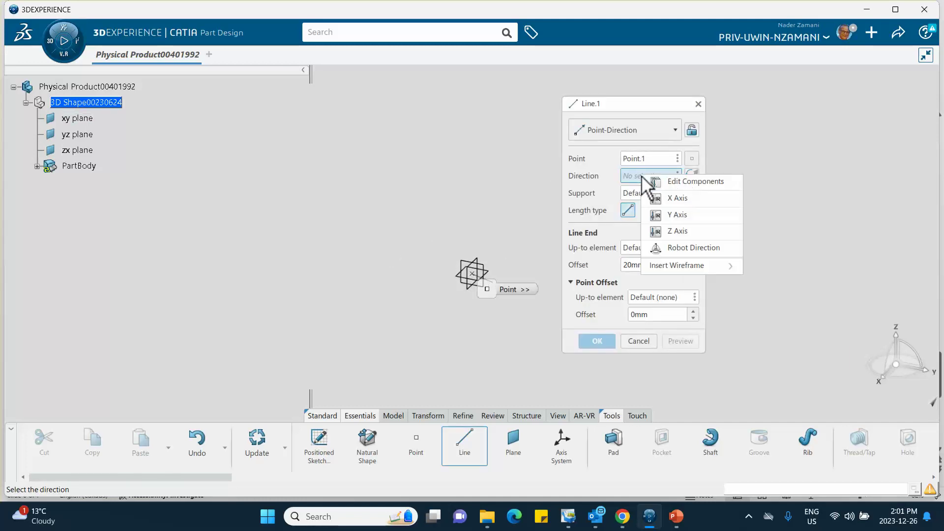
{"action": "left_click", "coordinate": [664, 231]}
{"action": "double_click", "coordinate": [647, 266]}
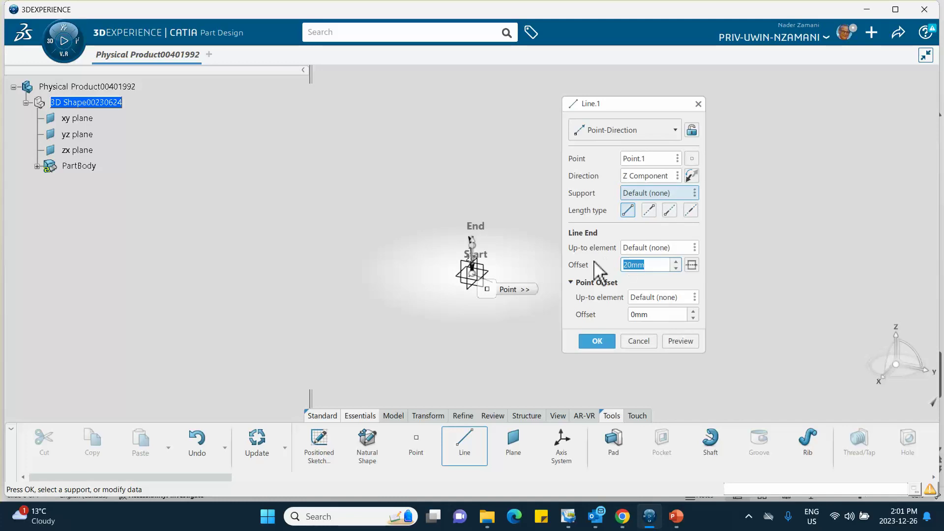
{"action": "type", "text": "1000"}
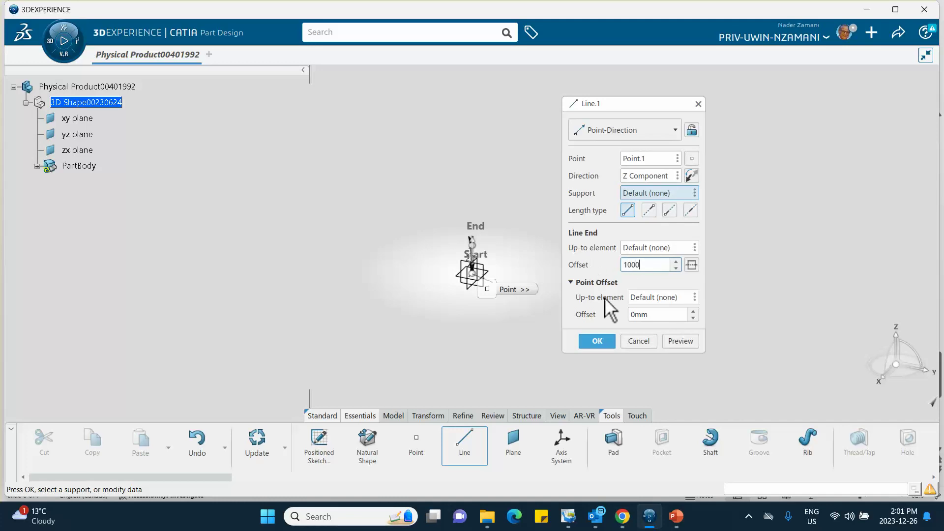
{"action": "left_click", "coordinate": [597, 341]}
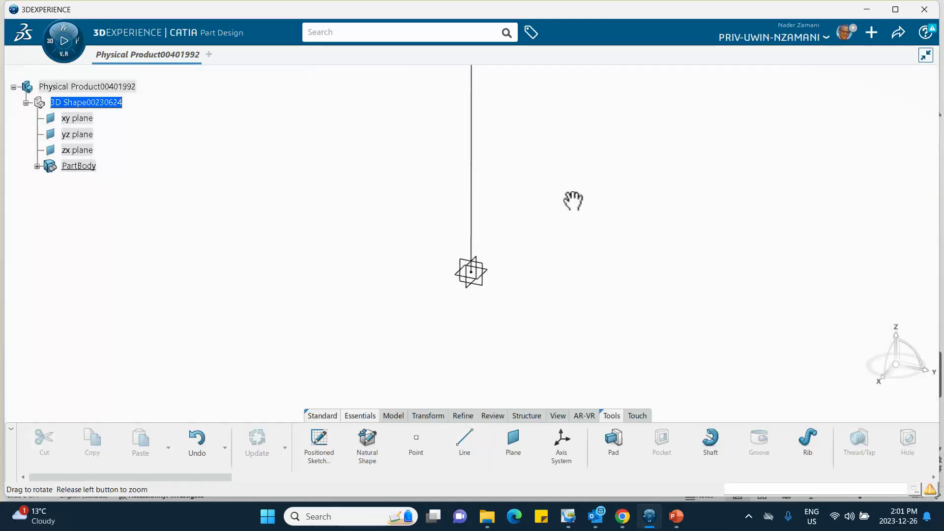
{"action": "middle_click_drag", "start_coordinate": [586, 215], "coordinate": [549, 227]}
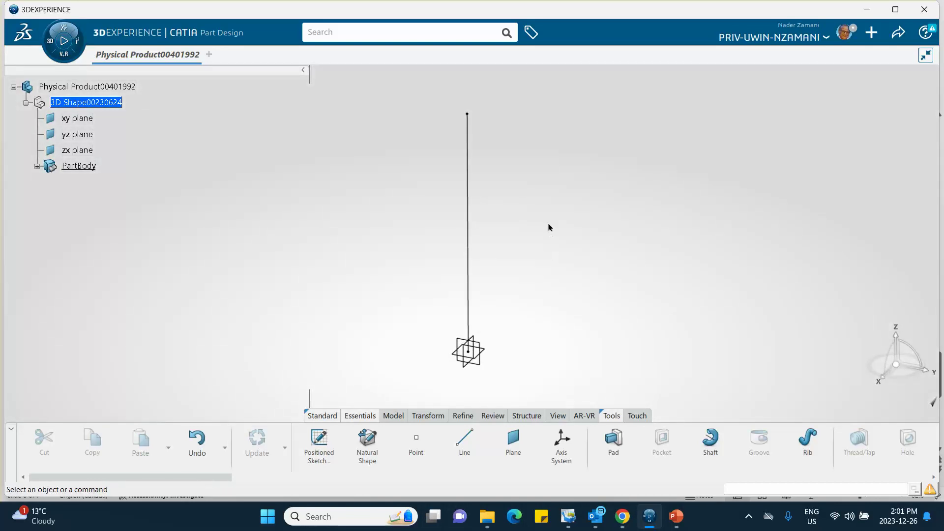
{"action": "middle_click_drag", "start_coordinate": [371, 261], "coordinate": [411, 215]}
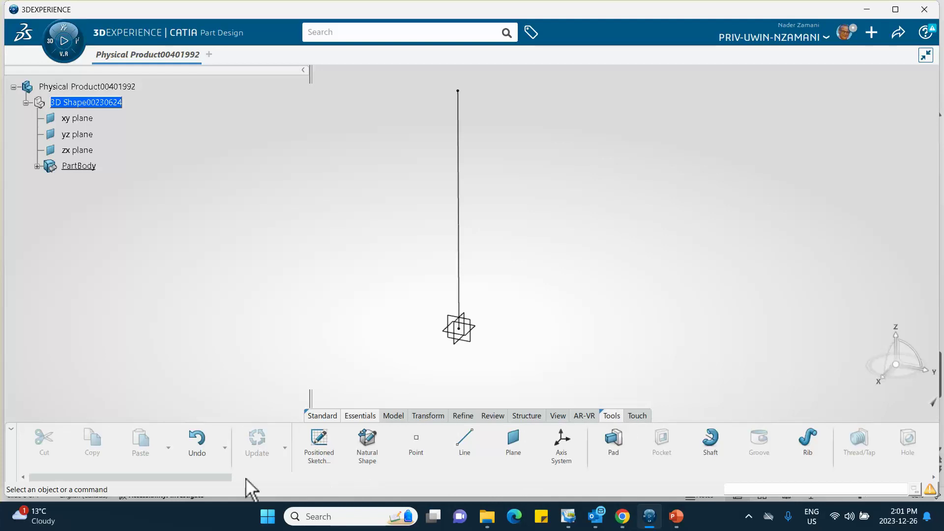
{"action": "left_click_drag", "start_coordinate": [207, 478], "coordinate": [676, 478]}
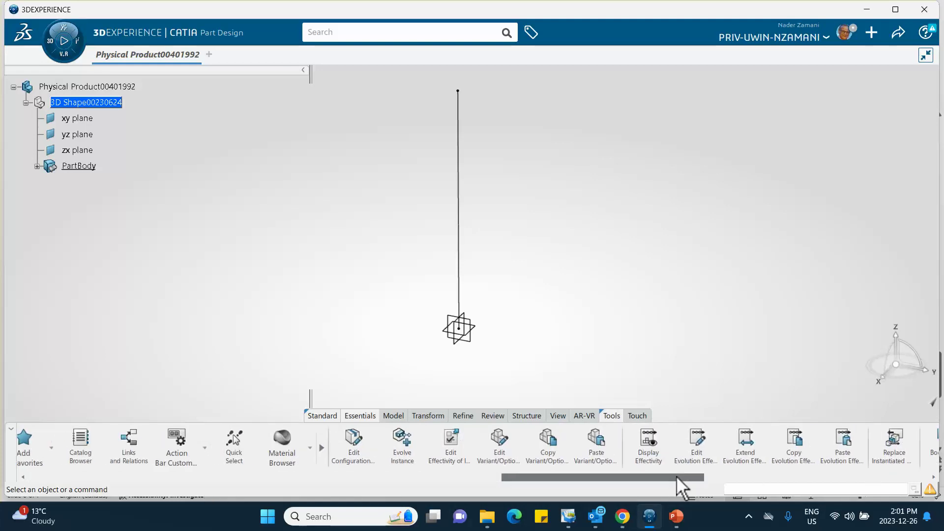
Create a Simulation Domain material named steel_Dec_26_2023
{"action": "left_click", "coordinate": [309, 447]}
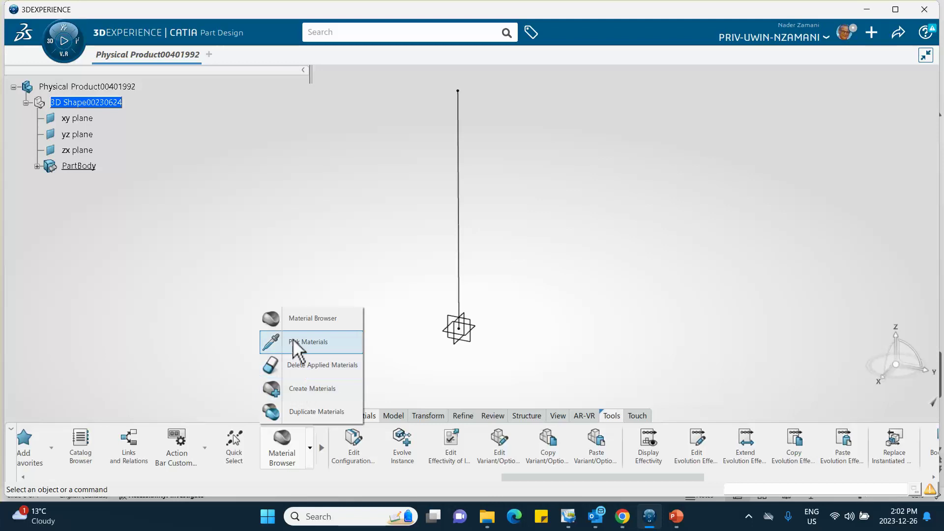
{"action": "left_click", "coordinate": [306, 391]}
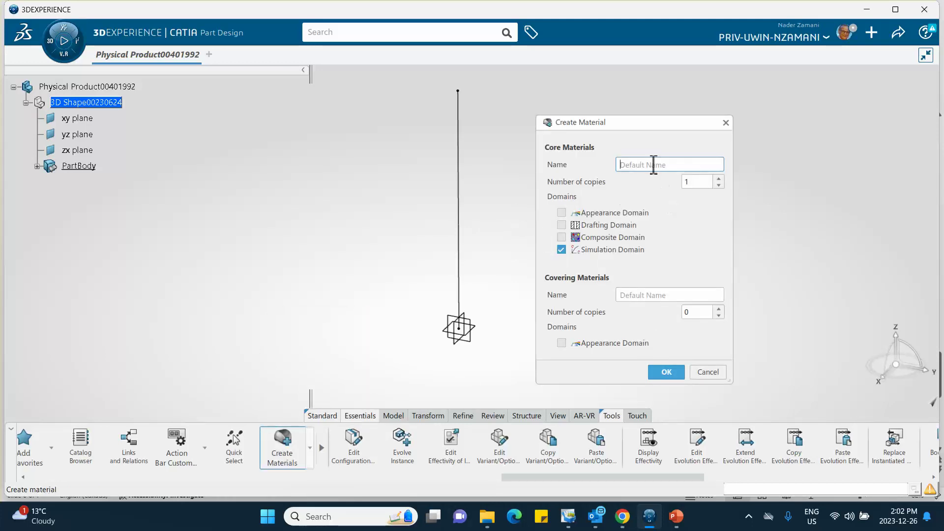
{"action": "type", "text": "steel_Dec_26_"}
{"action": "type", "text": "2023"}
{"action": "left_click", "coordinate": [669, 374]}
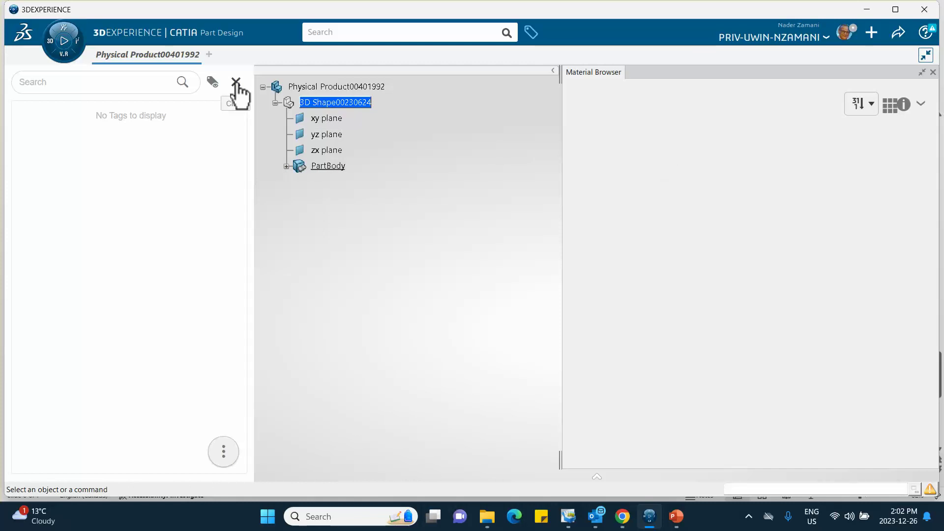
Refresh the material library and select steel_Dec_26_2023
{"action": "left_click", "coordinate": [921, 104]}
{"action": "left_click", "coordinate": [886, 137]}
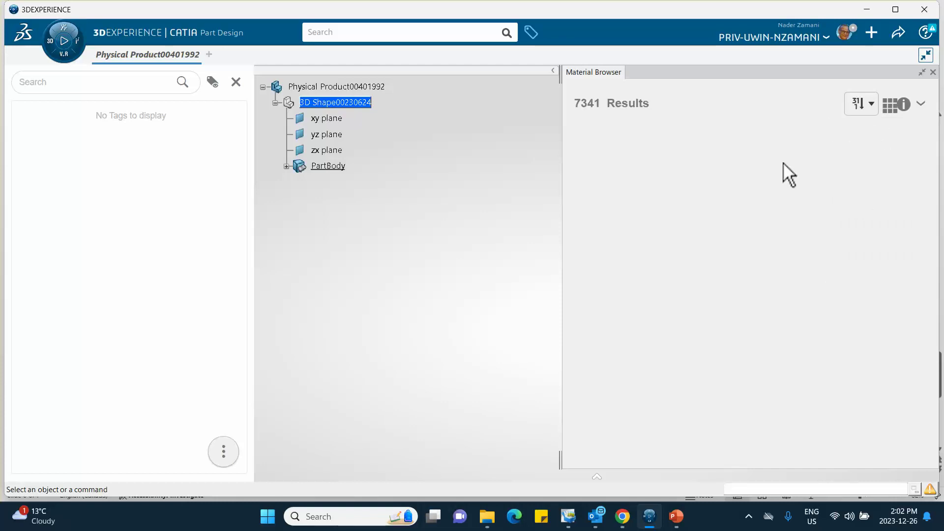
{"action": "left_click", "coordinate": [236, 82]}
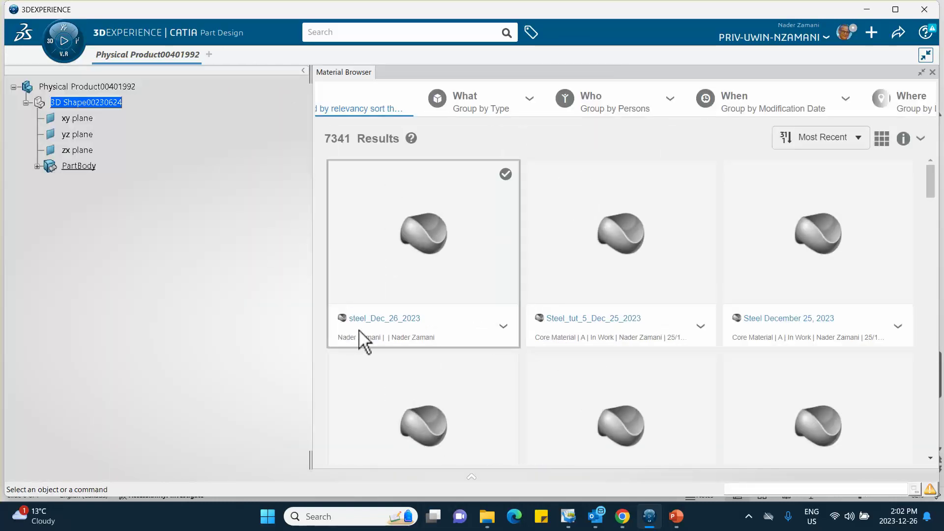
{"action": "left_click", "coordinate": [504, 330]}
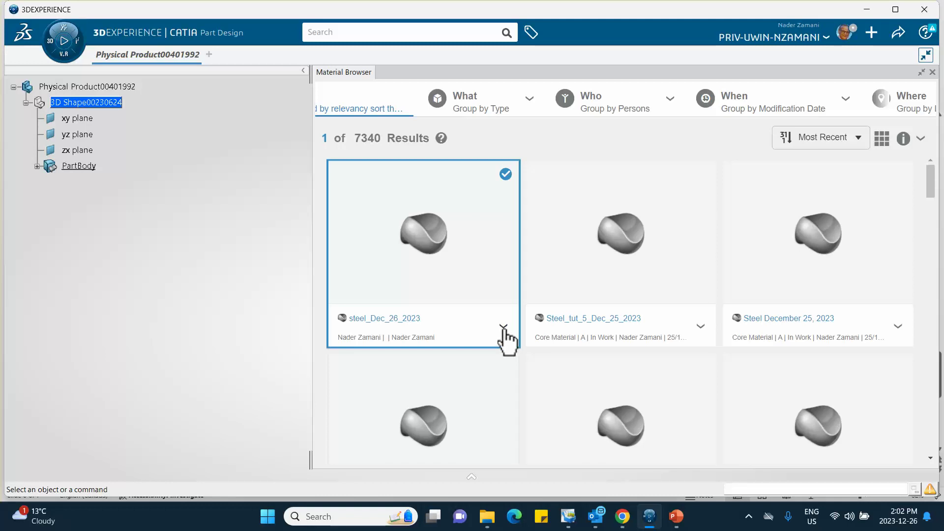
Apply steel_Dec_26_2023 to Physical Product00401992 and finish the assignment
{"action": "left_click", "coordinate": [921, 138]}
{"action": "left_click", "coordinate": [875, 167]}
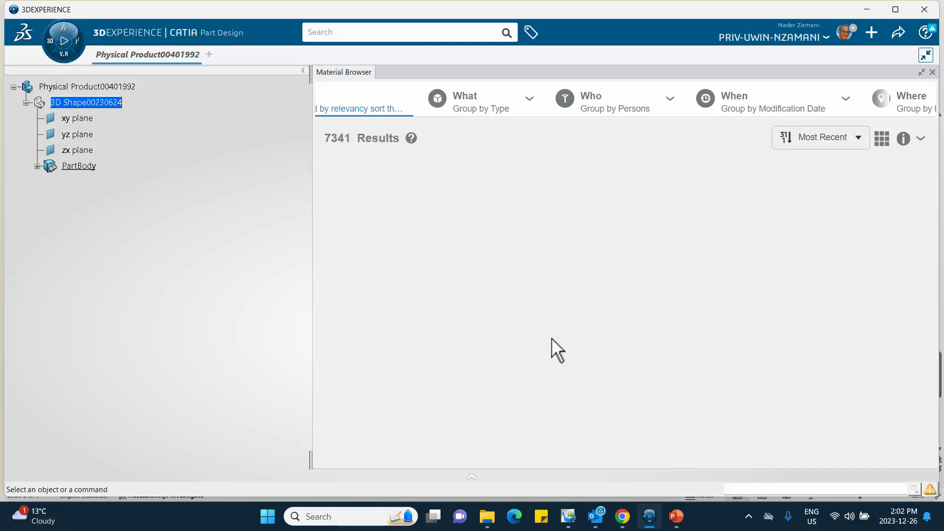
{"action": "left_click", "coordinate": [504, 328]}
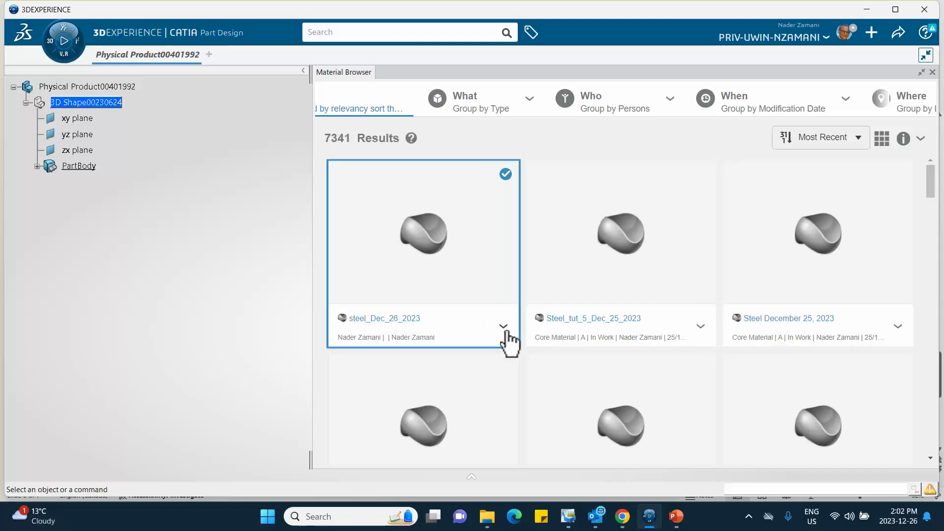
{"action": "left_click", "coordinate": [535, 387]}
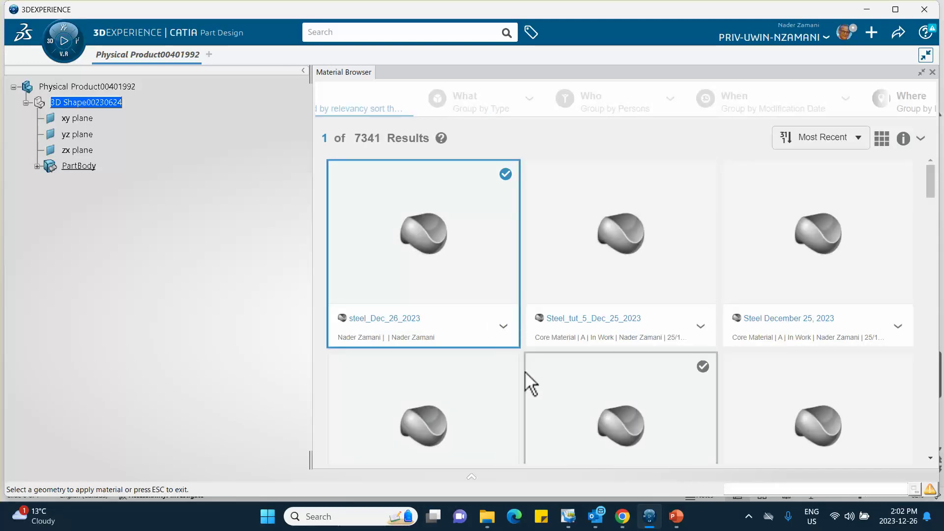
{"action": "left_click", "coordinate": [932, 72]}
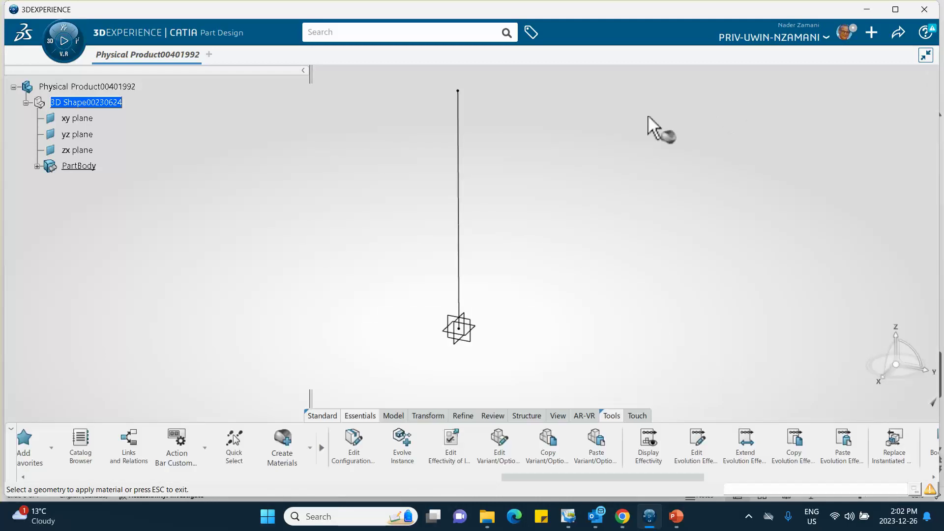
{"action": "left_click", "coordinate": [105, 88]}
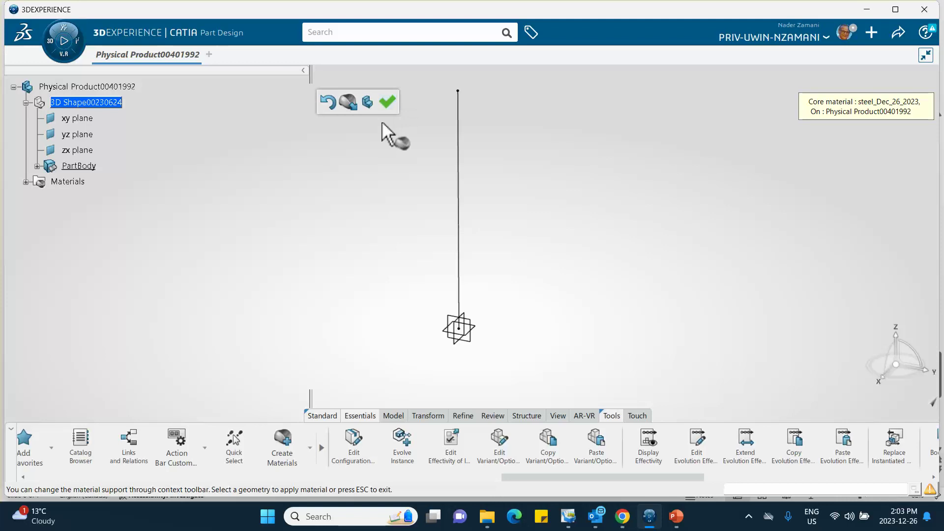
{"action": "left_click", "coordinate": [385, 103]}
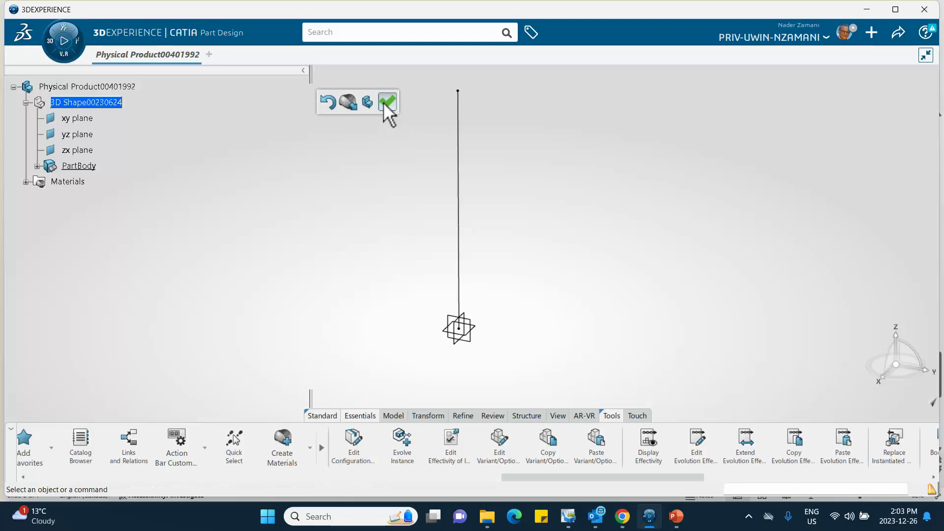
Expand Materials and steel_Dec_26_2023 to select Material Simulation Domain00027054
{"action": "left_click", "coordinate": [26, 182]}
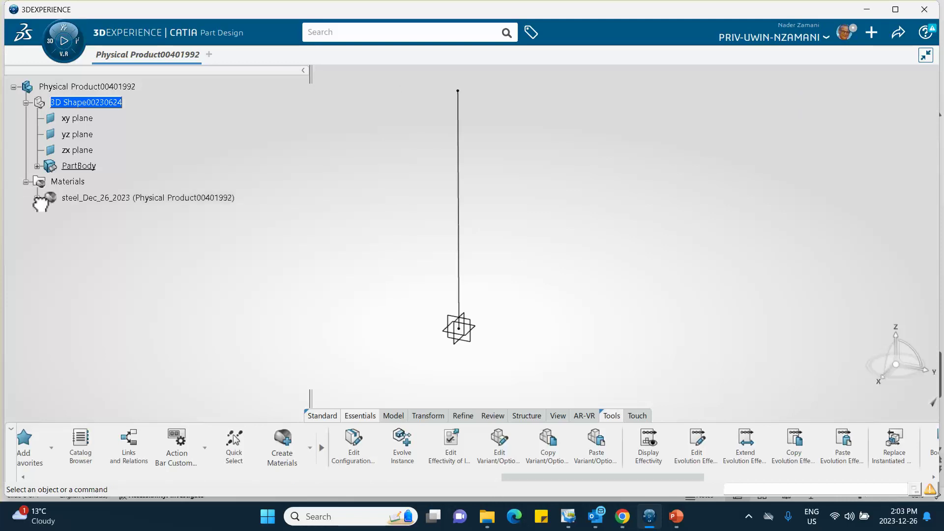
{"action": "left_click", "coordinate": [37, 198]}
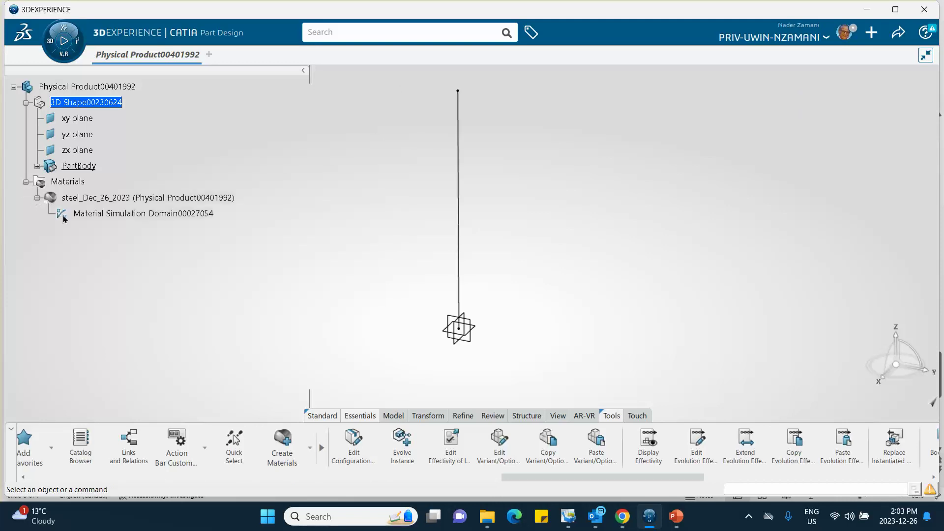
{"action": "left_click", "coordinate": [90, 216]}
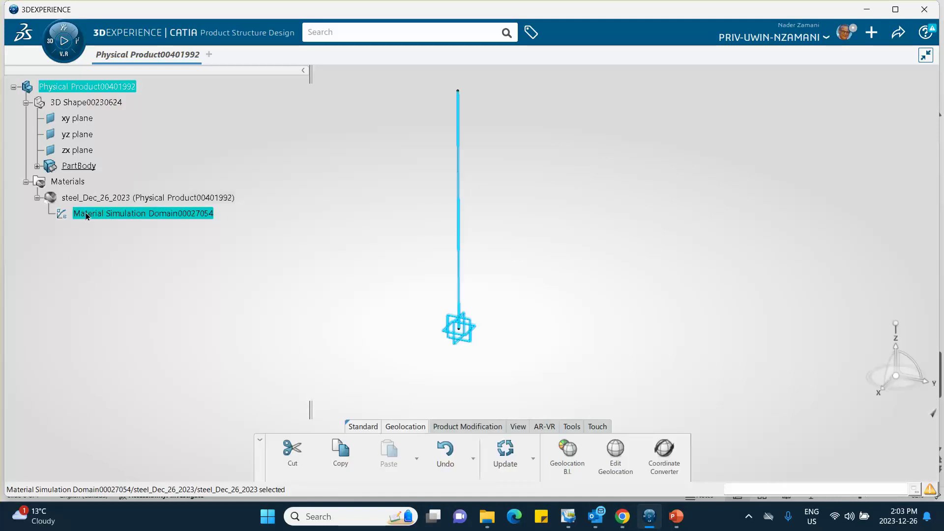
Enable Elastic behaviour under Structures > Abaqus Multiphysics > Mechanical > Elasticity
{"action": "double_click", "coordinate": [86, 213]}
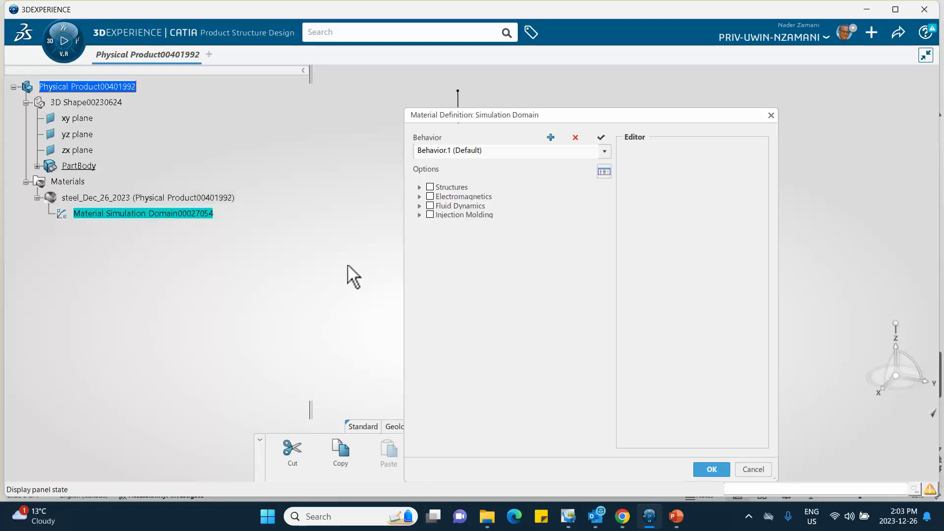
{"action": "left_click", "coordinate": [420, 188]}
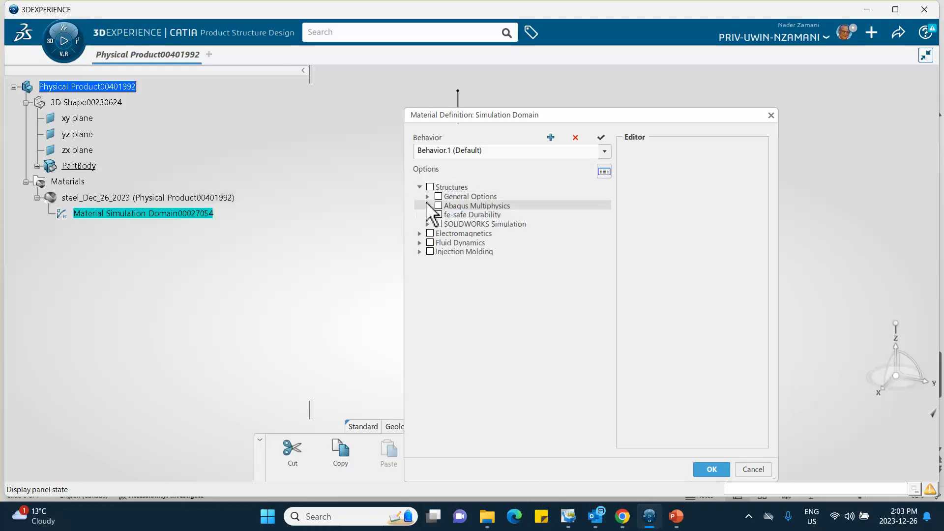
{"action": "left_click", "coordinate": [428, 206]}
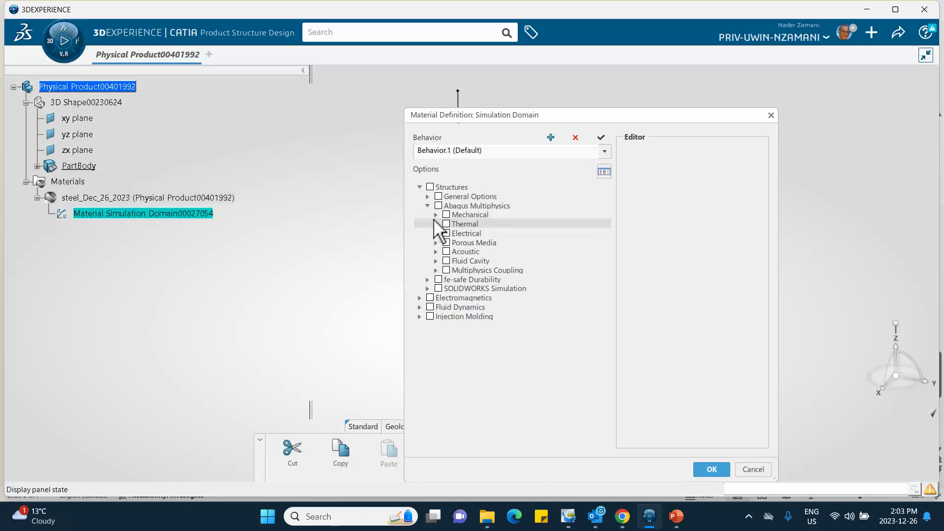
{"action": "left_click", "coordinate": [435, 215]}
{"action": "left_click", "coordinate": [443, 225]}
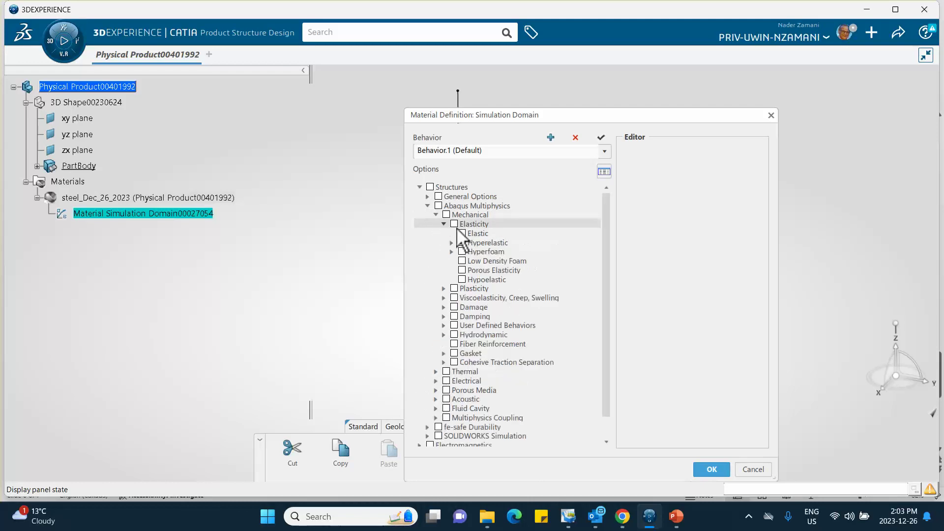
{"action": "left_click", "coordinate": [481, 233]}
Enter Young's modulus 200000 MPa and Poisson's ratio 0.3, then accept
{"action": "left_click", "coordinate": [707, 212]}
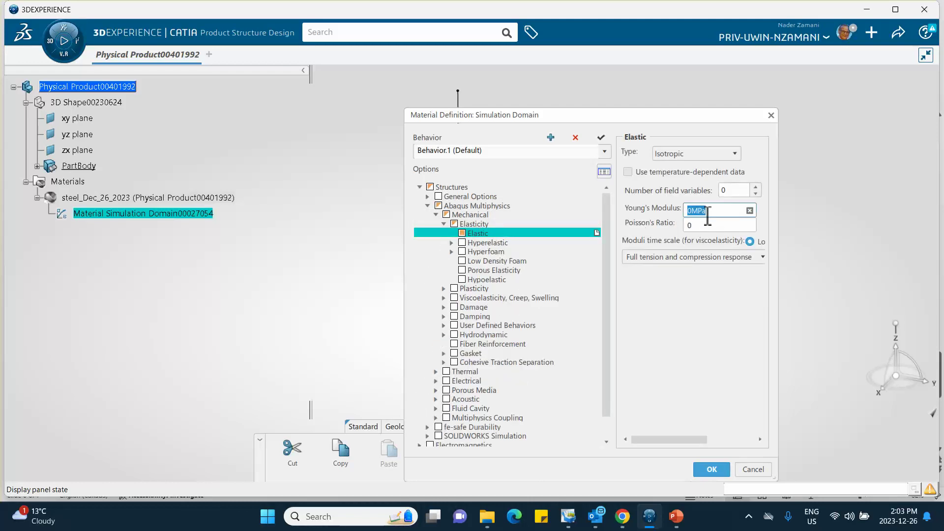
{"action": "type", "text": "200000"}
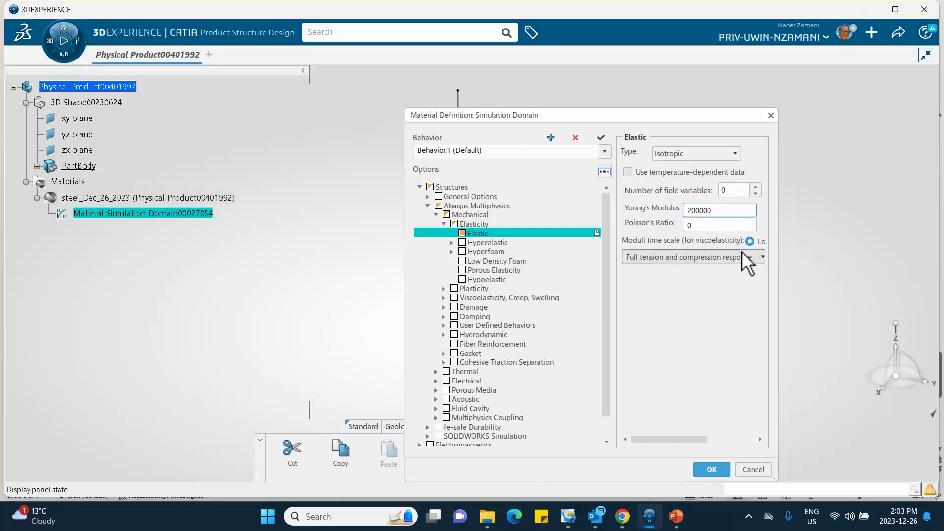
{"action": "left_click", "coordinate": [711, 226]}
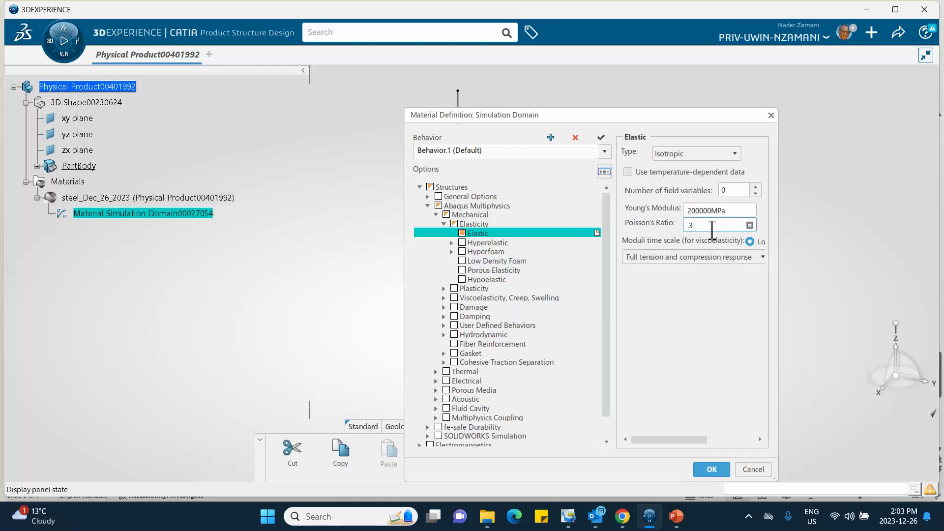
{"action": "type", "text": ".3"}
{"action": "left_click", "coordinate": [711, 469]}
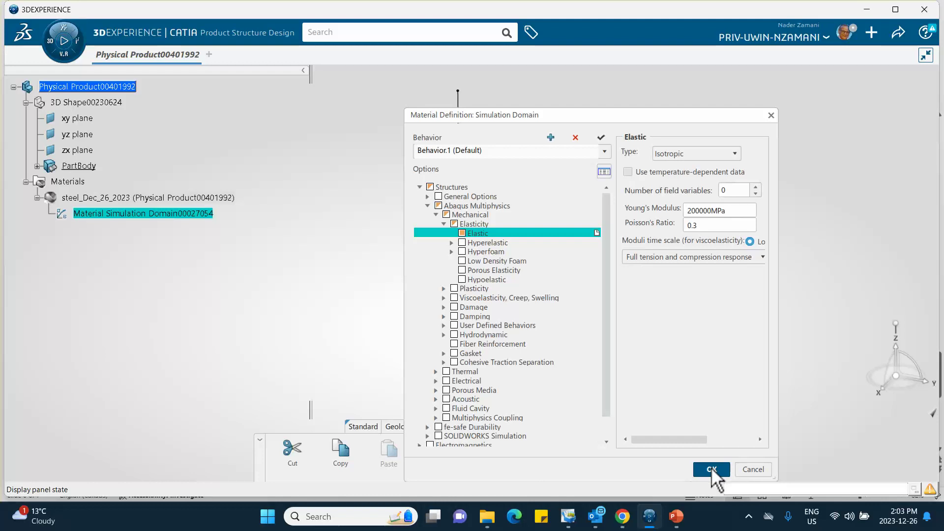
{"action": "left_click", "coordinate": [367, 276]}
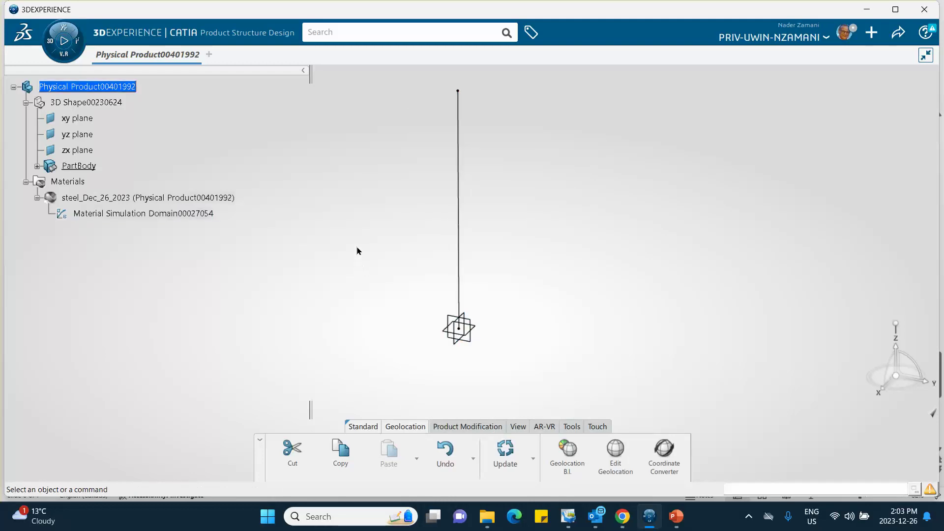
{"action": "left_click", "coordinate": [50, 43]}
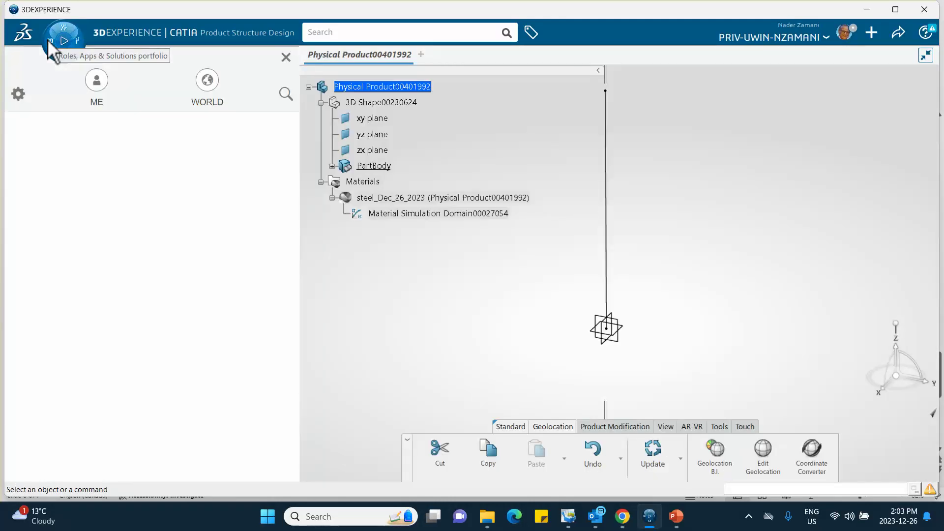
Launch Structural Model Creation from My Favorite Apps and create an Empty FEM
{"action": "left_click", "coordinate": [51, 44]}
{"action": "left_click", "coordinate": [49, 43]}
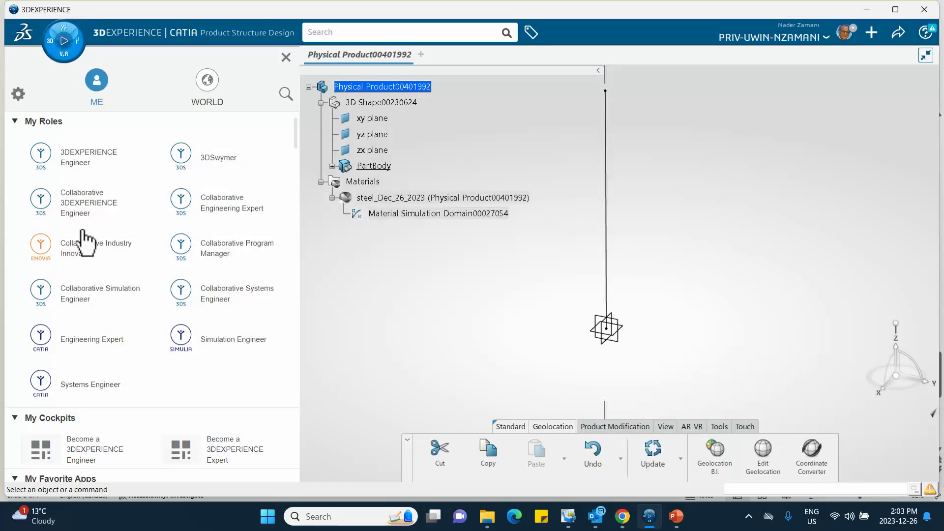
{"action": "scroll", "coordinate": [82, 249], "scroll_direction": "down", "scroll_amount": 3}
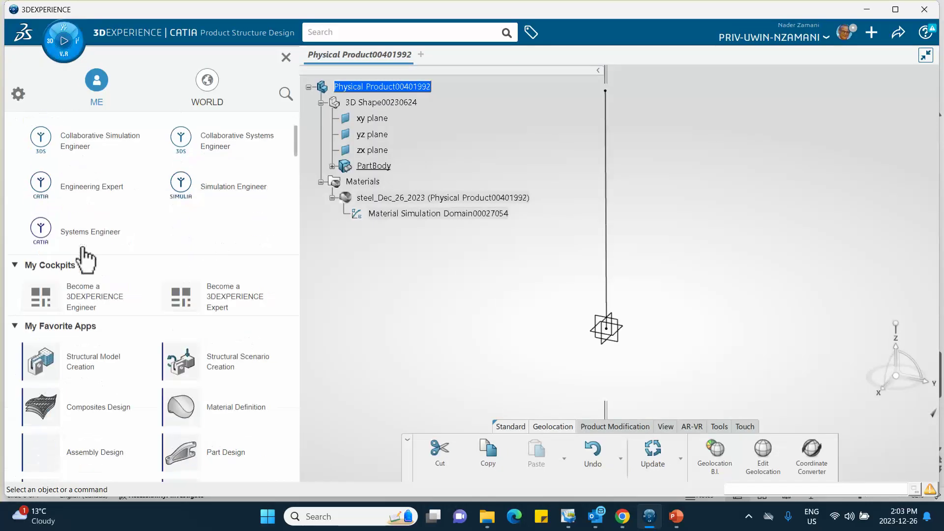
{"action": "left_click", "coordinate": [96, 364]}
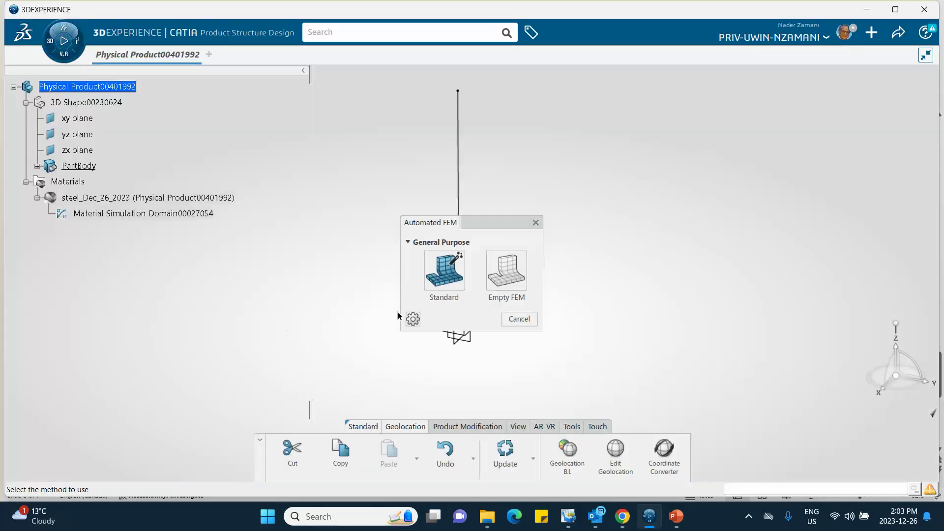
{"action": "left_click", "coordinate": [491, 280]}
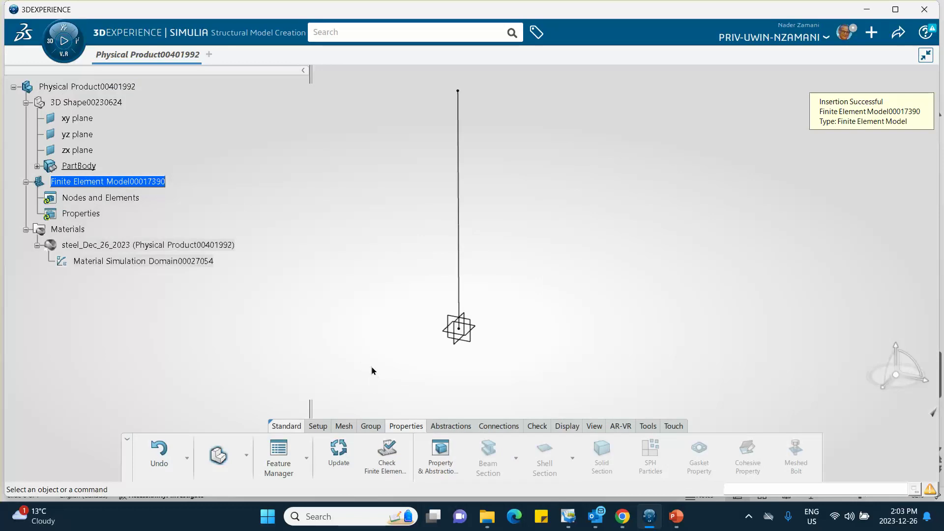
Create Beam Mesh.1 on the PartBody line with a 100 mm mesh size
{"action": "left_click", "coordinate": [344, 426]}
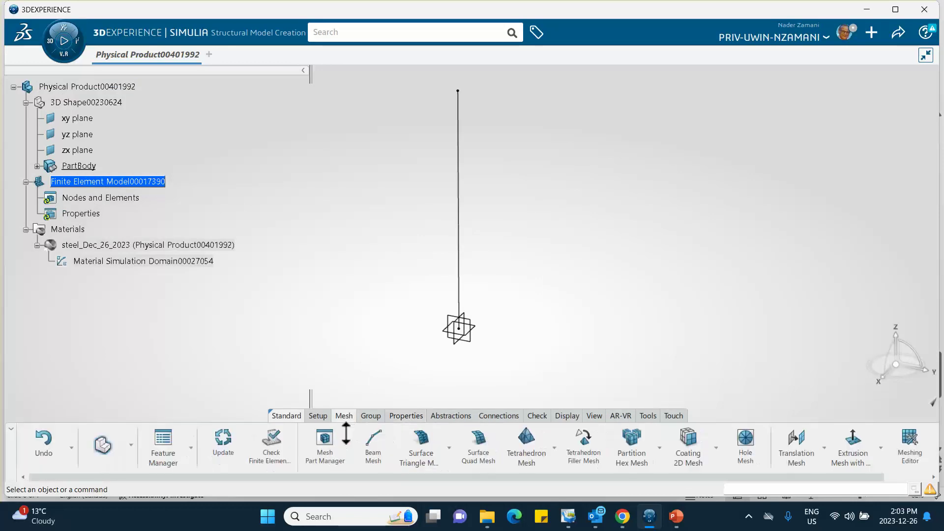
{"action": "left_click", "coordinate": [379, 456]}
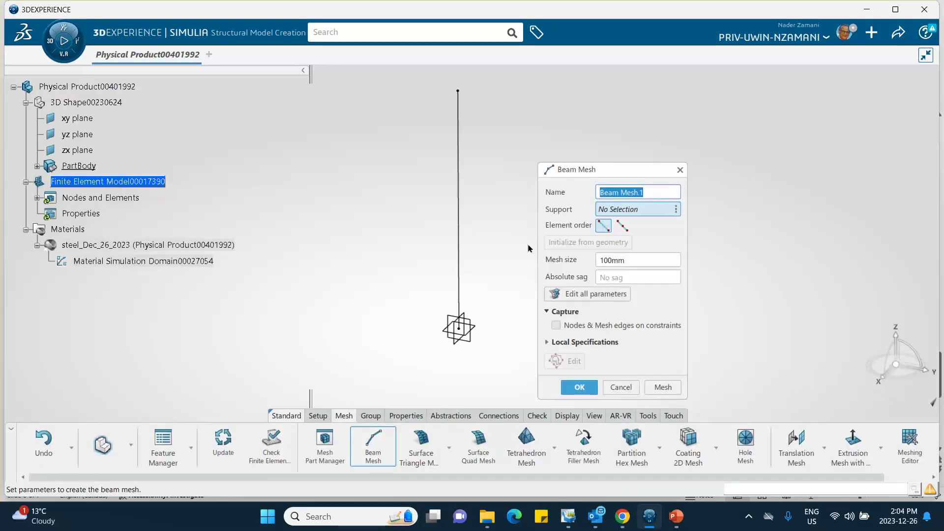
{"action": "left_click", "coordinate": [458, 210]}
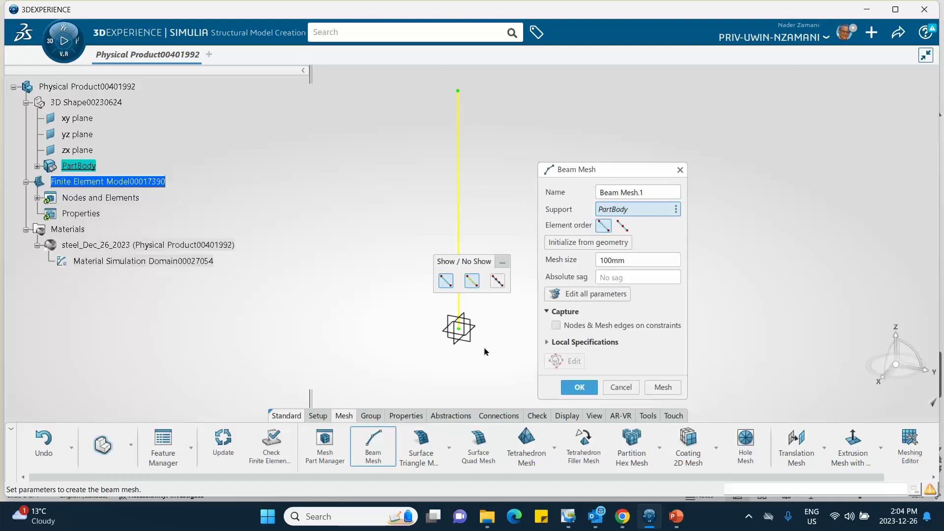
{"action": "left_click", "coordinate": [580, 387]}
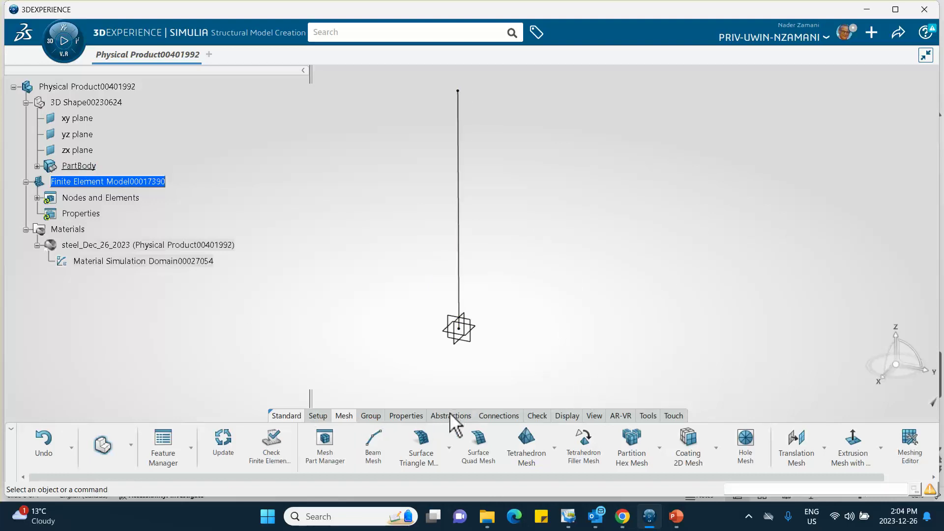
{"action": "left_click", "coordinate": [407, 416]}
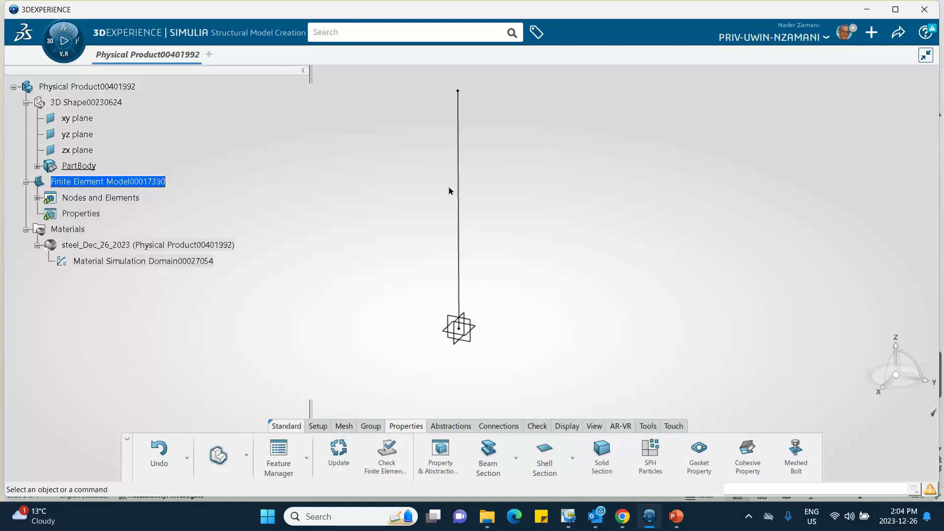
Define Beam Profile.1 with Circular shape and a 60 mm radius
{"action": "left_click", "coordinate": [515, 457]}
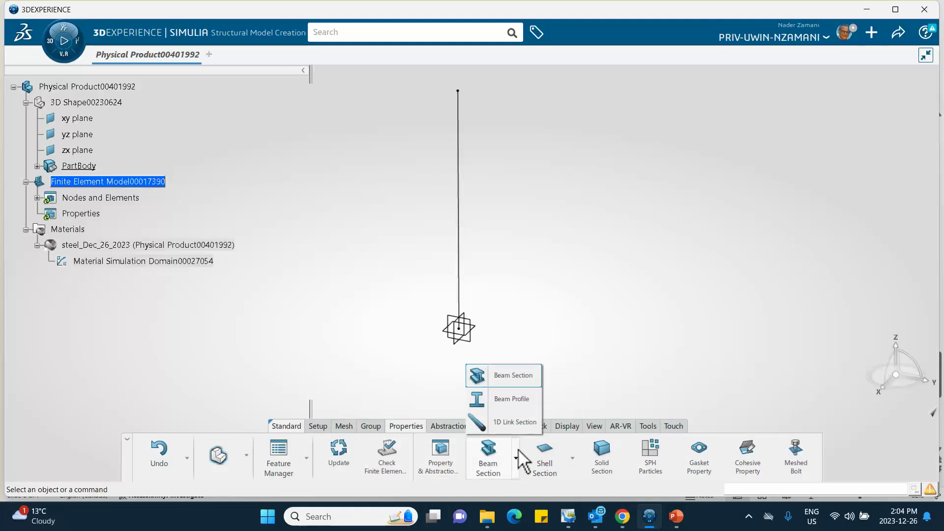
{"action": "left_click", "coordinate": [513, 400]}
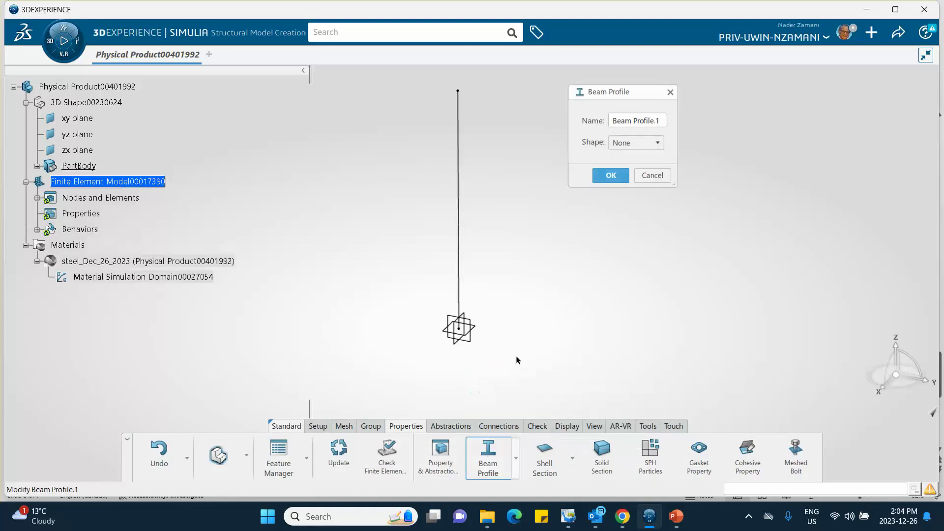
{"action": "left_click", "coordinate": [655, 144]}
{"action": "left_click", "coordinate": [639, 181]}
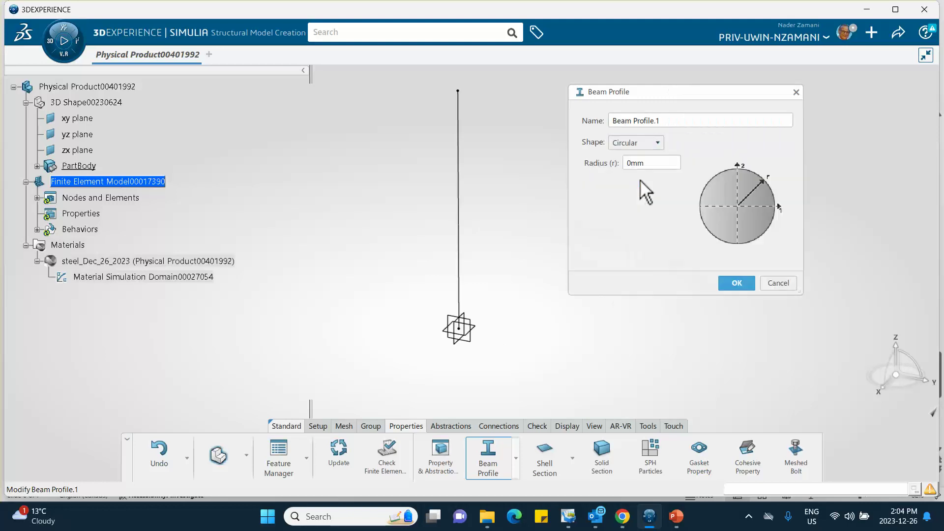
{"action": "double_click", "coordinate": [645, 164]}
{"action": "left_click", "coordinate": [743, 282]}
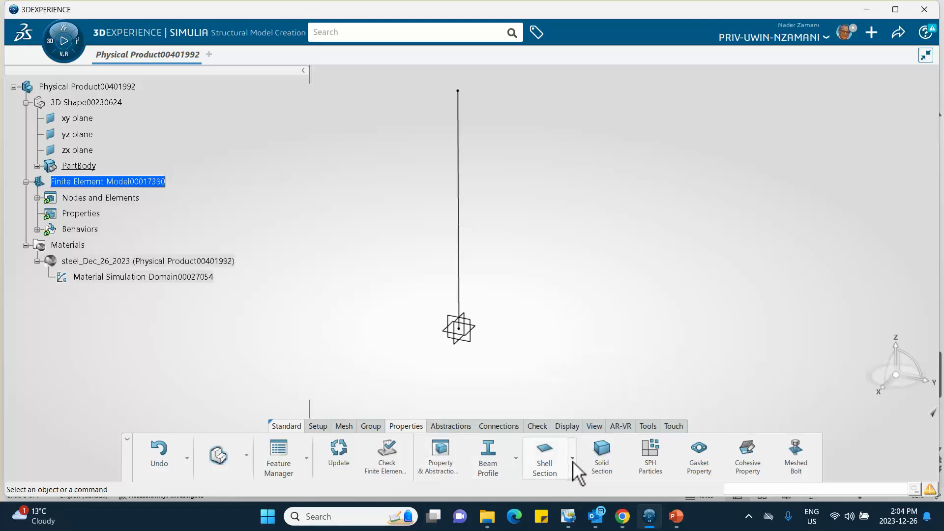
{"action": "left_click", "coordinate": [515, 458]}
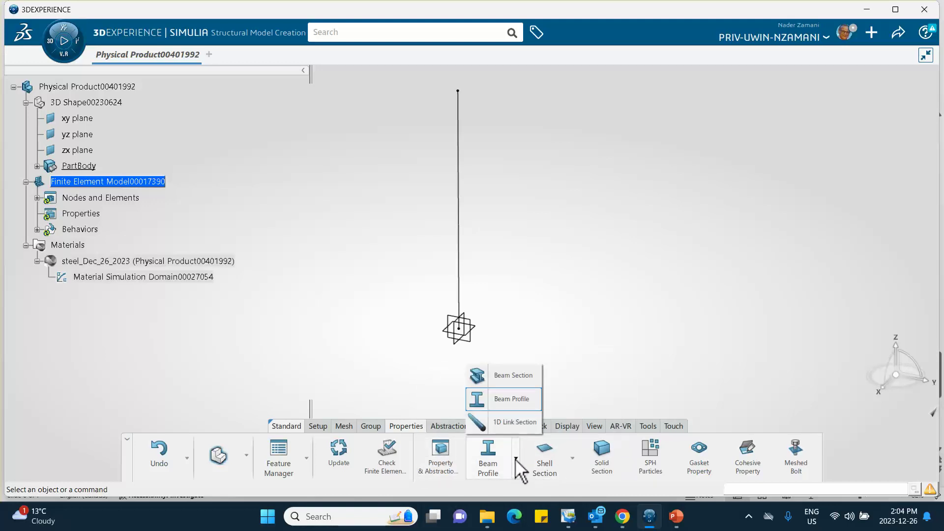
Create Beam Section.1 on Line.1 using Beam Profile.1 and steel_Dec_26_2023
{"action": "left_click", "coordinate": [514, 376]}
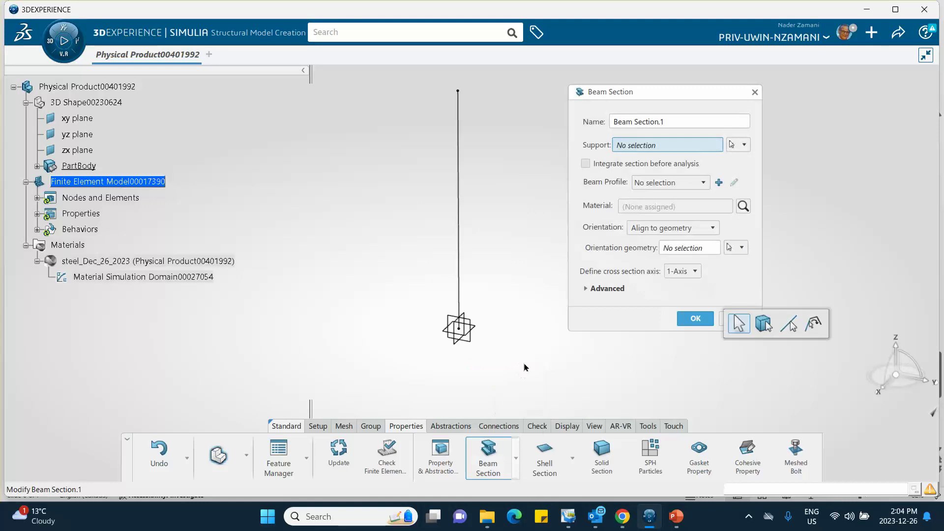
{"action": "left_click", "coordinate": [465, 227]}
{"action": "left_click", "coordinate": [665, 180]}
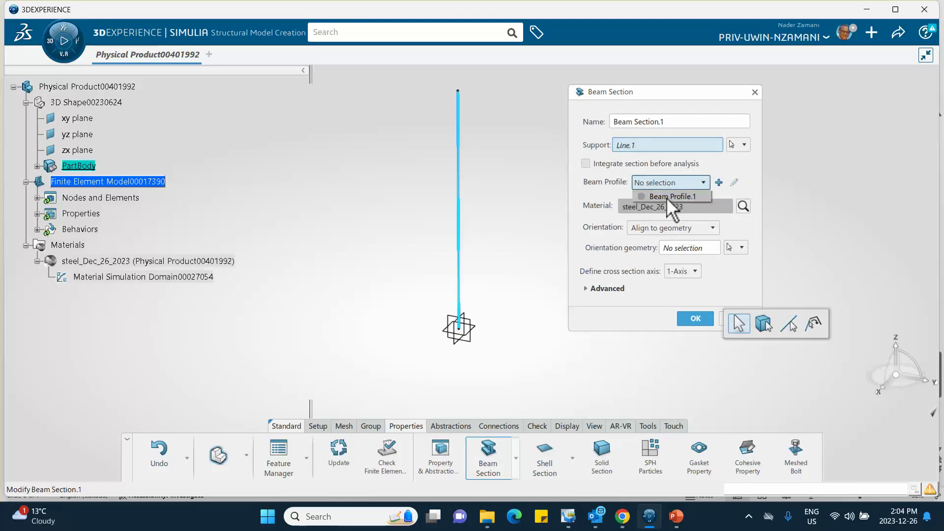
{"action": "left_click", "coordinate": [663, 196]}
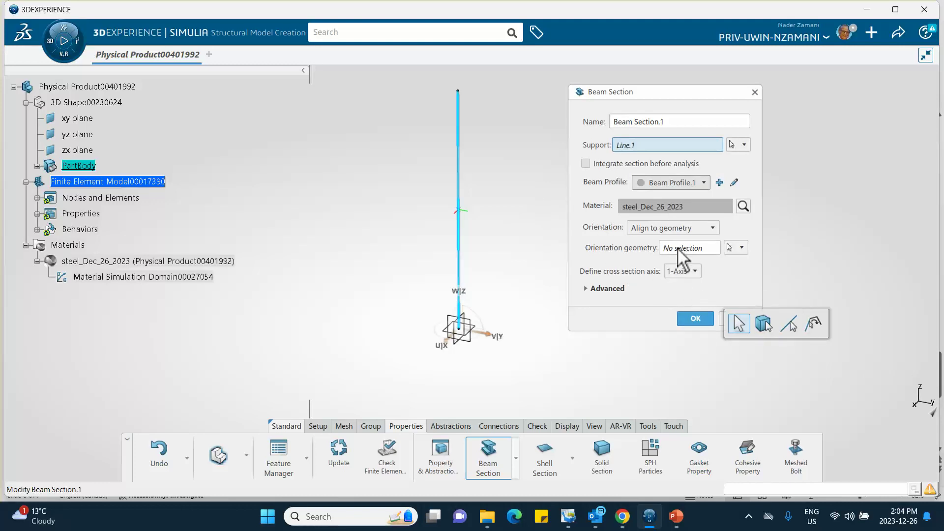
{"action": "left_click", "coordinate": [694, 319]}
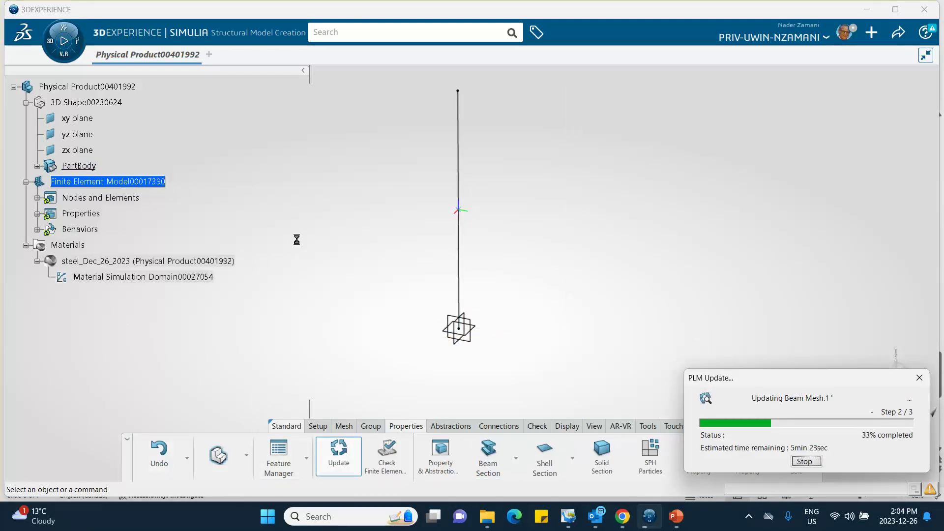
Check Beam Profile.1, Beam Section.1 and the mesh in the tree, then save the product and model
{"action": "left_click", "coordinate": [37, 229]}
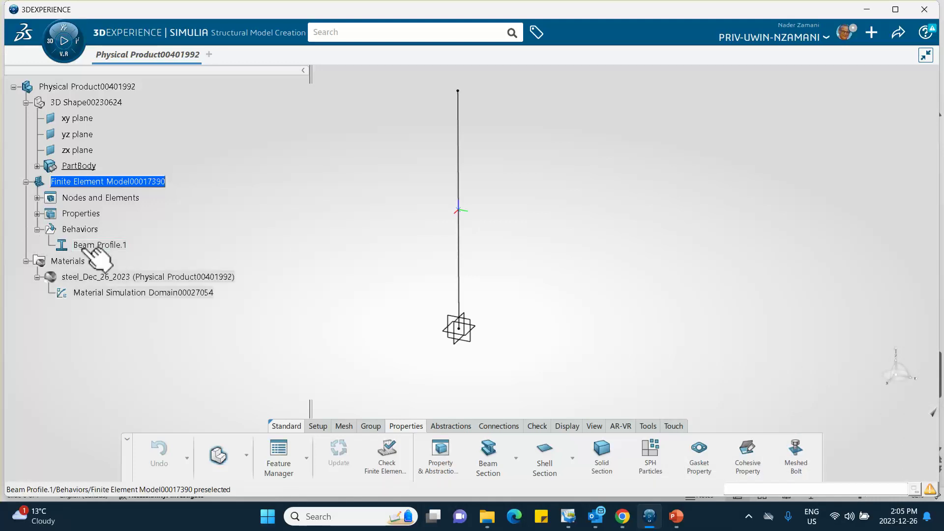
{"action": "left_click", "coordinate": [38, 214]}
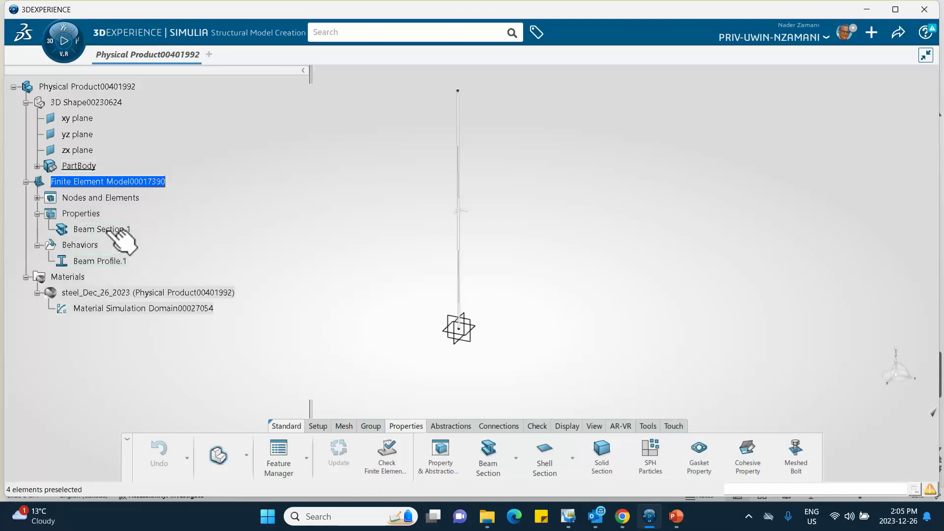
{"action": "left_click", "coordinate": [37, 198]}
{"action": "left_click", "coordinate": [37, 198]}
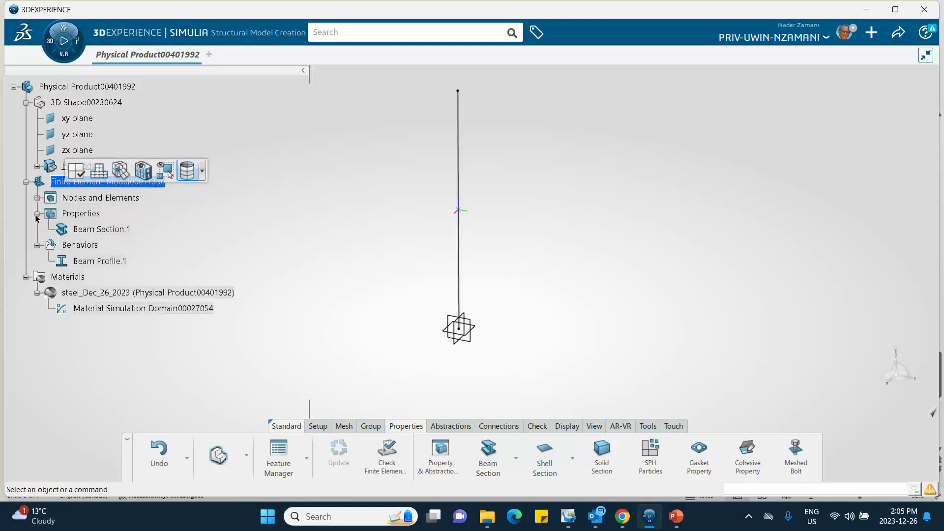
{"action": "left_click", "coordinate": [37, 213]}
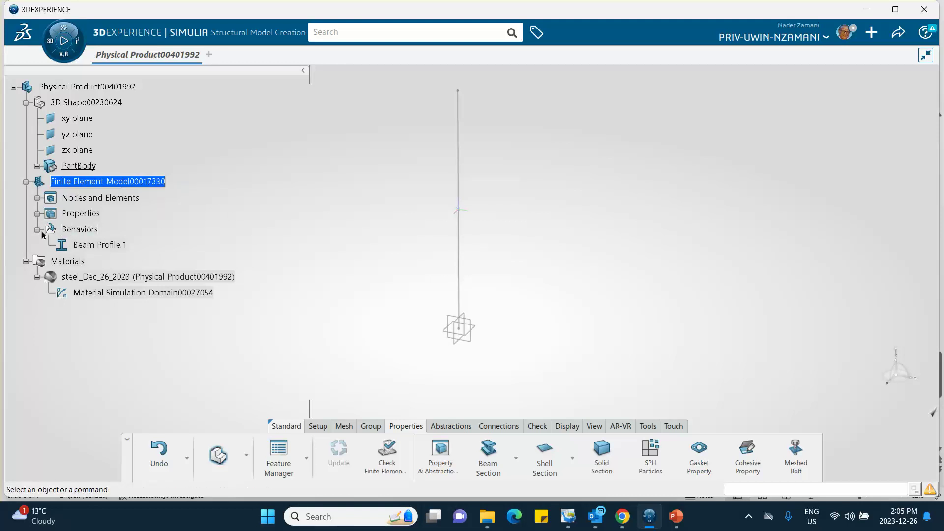
{"action": "left_click", "coordinate": [37, 229]}
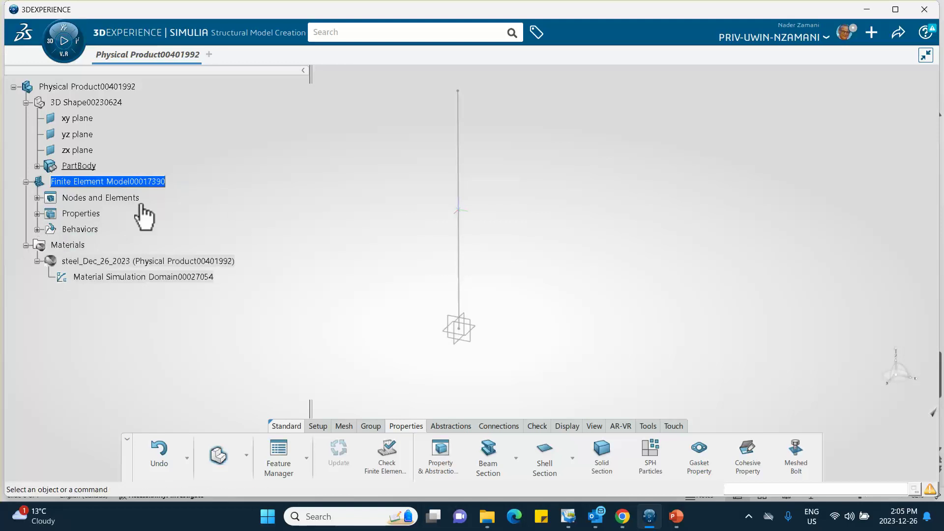
{"action": "left_click", "coordinate": [890, 40]}
{"action": "left_click", "coordinate": [850, 57]}
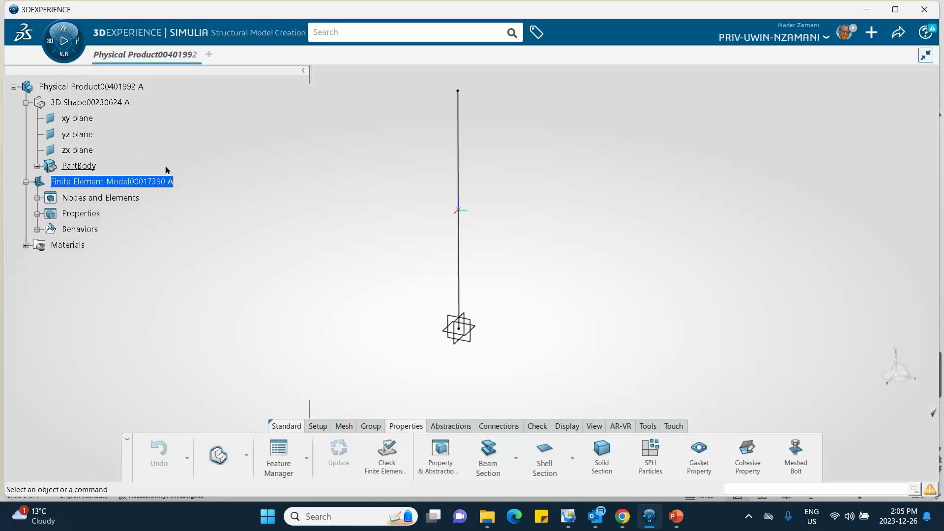
Start a Structural-type simulation in Structural Scenario Creation linked to Finite Element Model00017390 A
{"action": "left_click", "coordinate": [62, 39]}
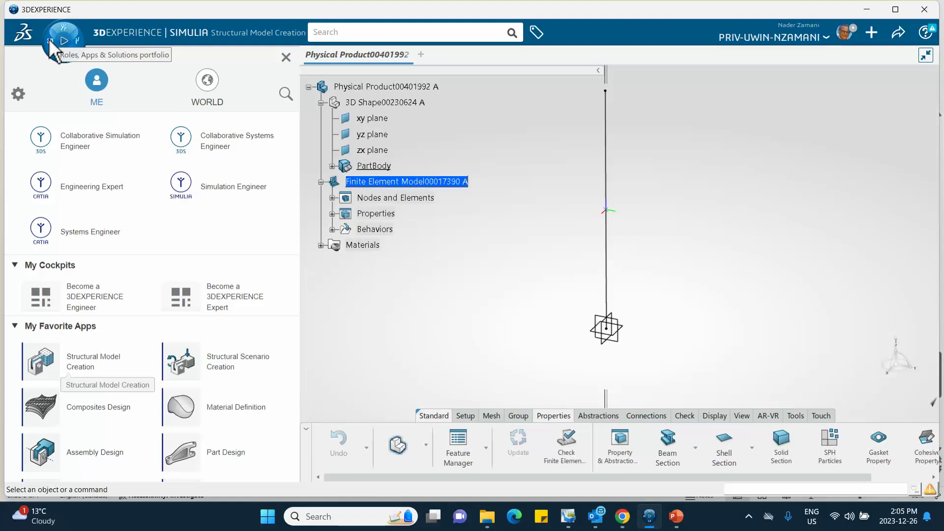
{"action": "scroll", "coordinate": [201, 327], "scroll_direction": "down", "scroll_amount": 2}
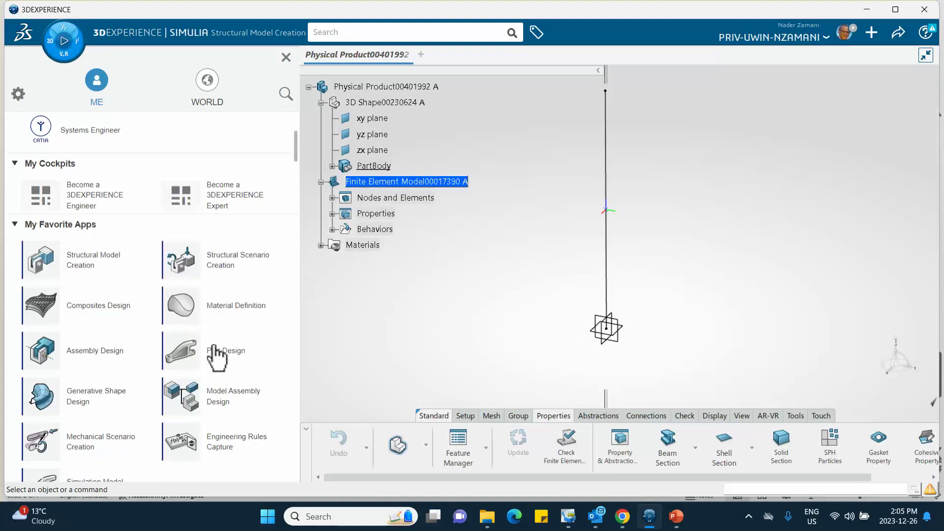
{"action": "left_click", "coordinate": [246, 268]}
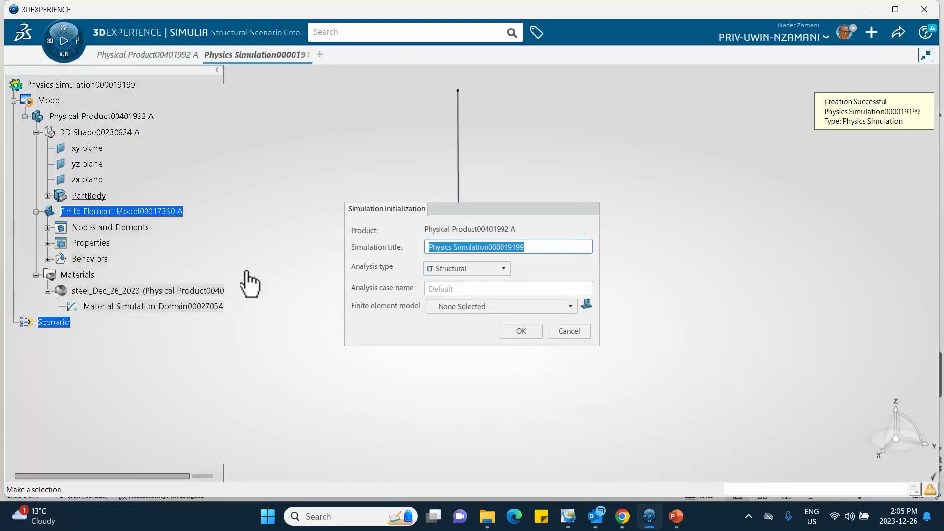
{"action": "left_click", "coordinate": [452, 268]}
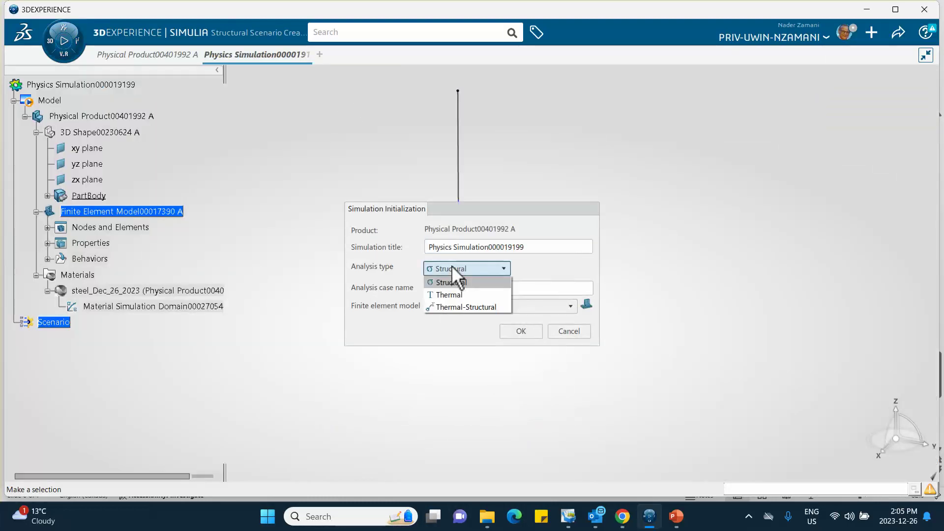
{"action": "left_click", "coordinate": [451, 268]}
{"action": "left_click", "coordinate": [463, 307]}
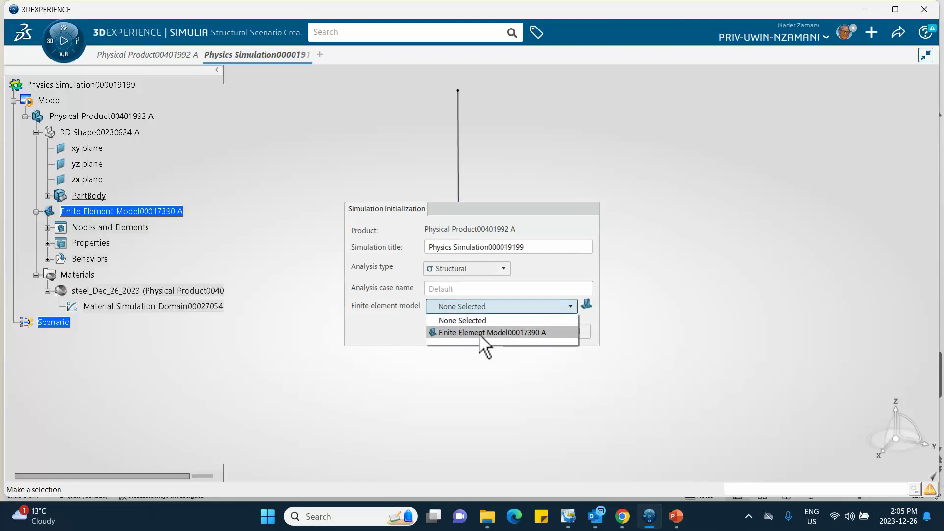
{"action": "left_click", "coordinate": [513, 333]}
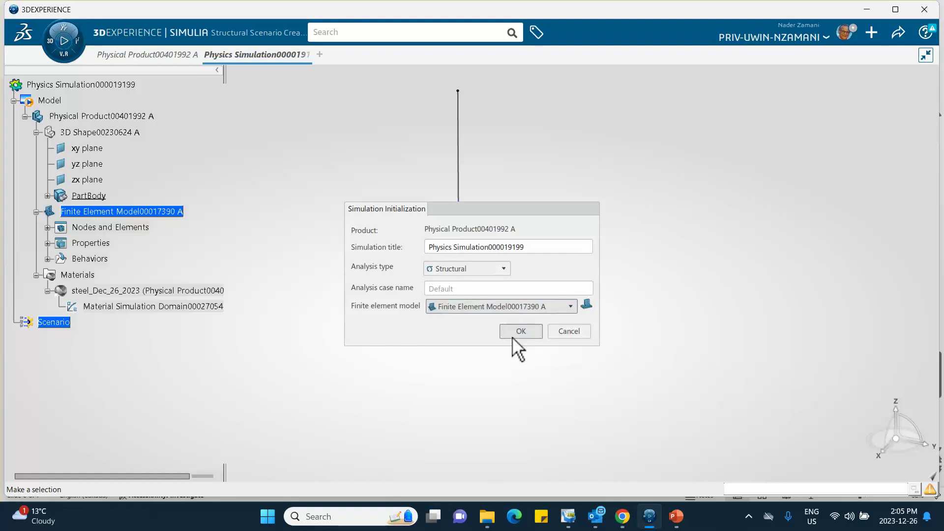
{"action": "left_click", "coordinate": [523, 329]}
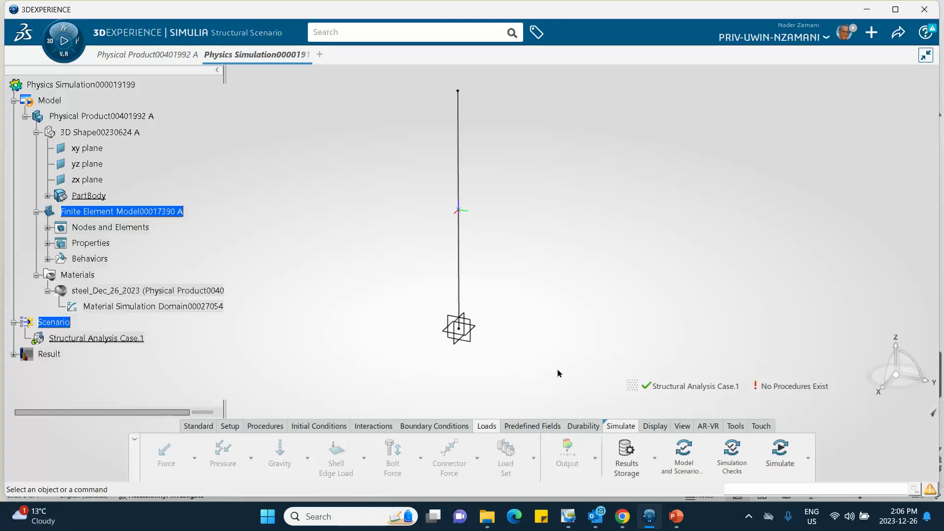
Create Static Step.1_Lateral with a 0.1 s initial time increment and advanced options enabled
{"action": "left_click", "coordinate": [264, 427]}
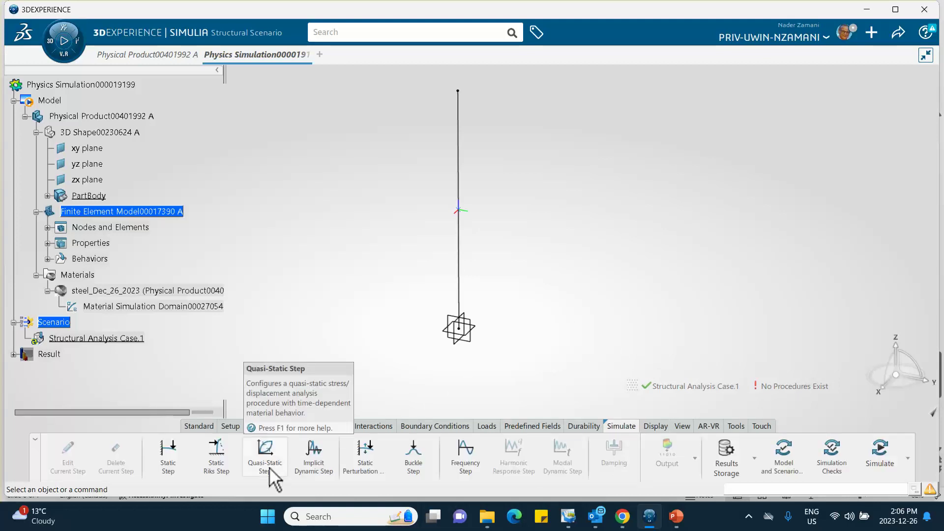
{"action": "left_click", "coordinate": [171, 455]}
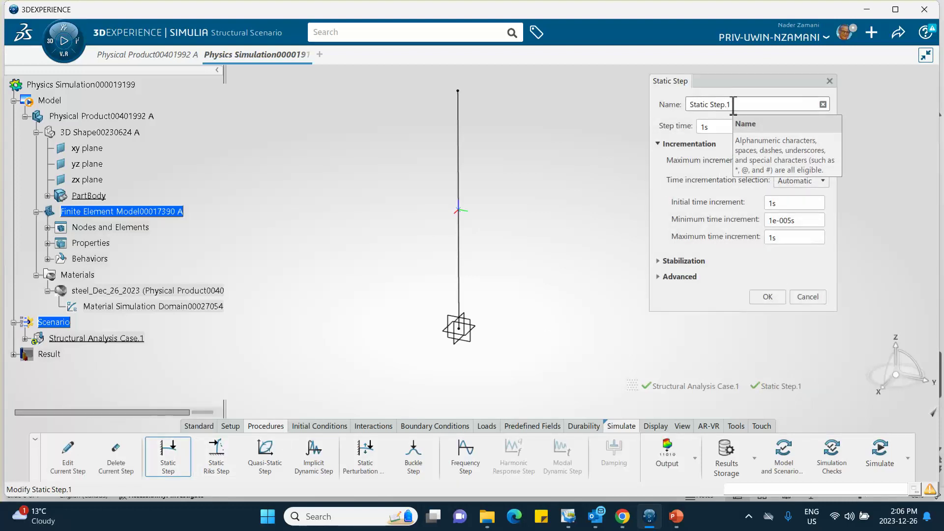
{"action": "left_click", "coordinate": [733, 105]}
{"action": "left_click", "coordinate": [732, 105]}
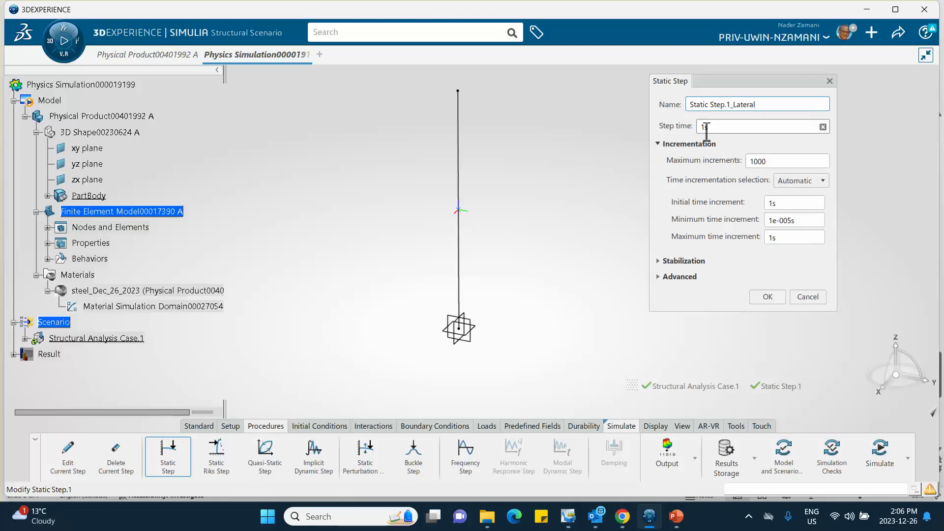
{"action": "double_click", "coordinate": [783, 202]}
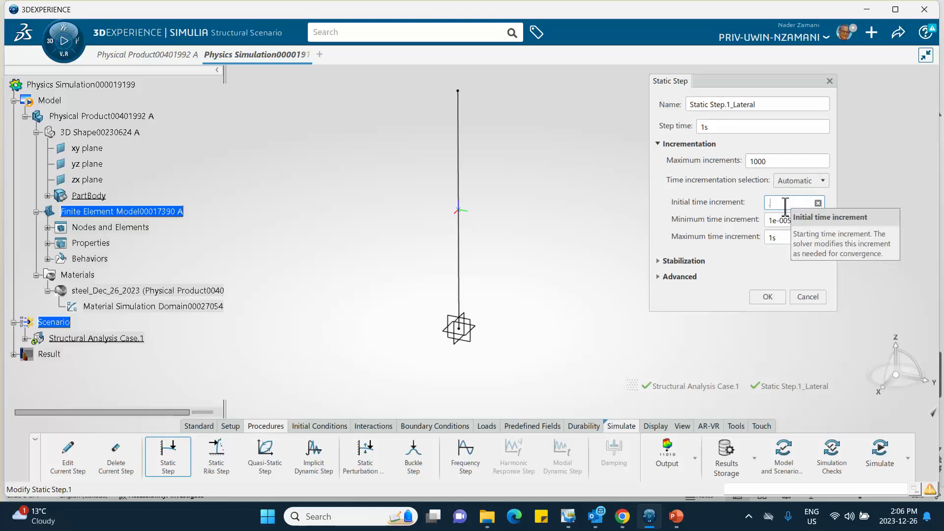
{"action": "type", "text": ".1s"}
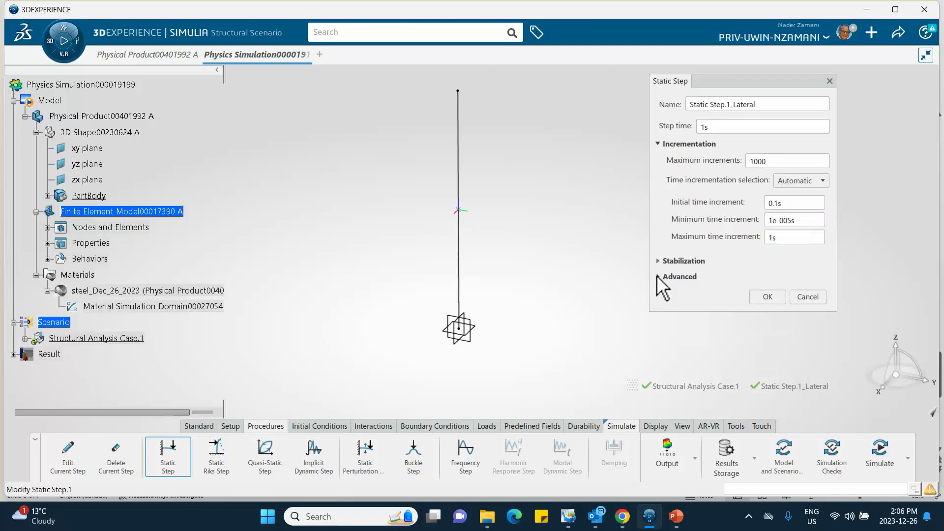
{"action": "left_click", "coordinate": [658, 276]}
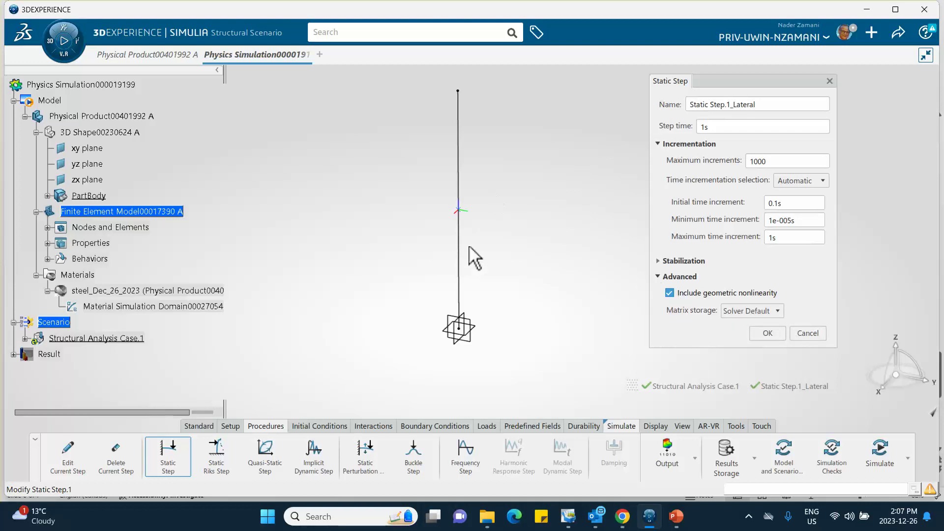
{"action": "left_click", "coordinate": [764, 331]}
Expand Structural Analysis Case.1 and Static Step.1_Lateral to show the step's three outputs
{"action": "scroll", "coordinate": [221, 227], "scroll_direction": "down", "scroll_amount": 3}
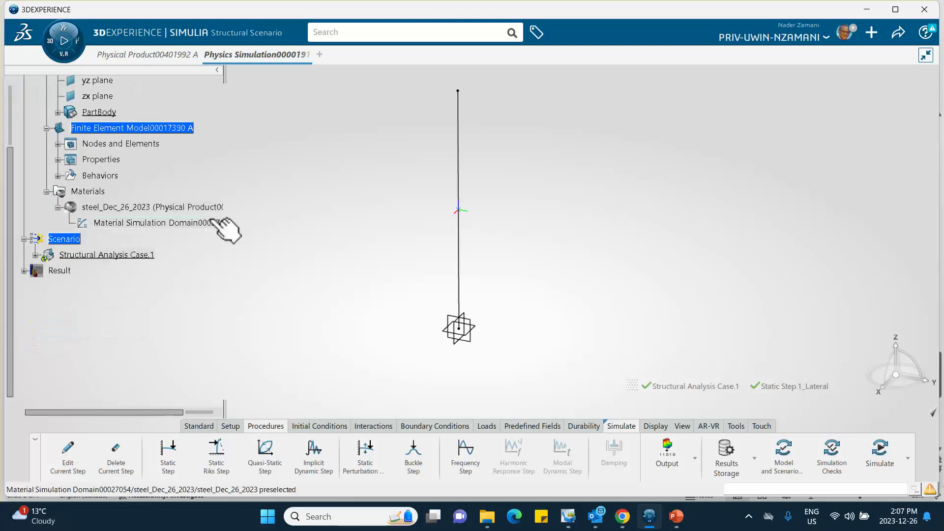
{"action": "left_click", "coordinate": [35, 255]}
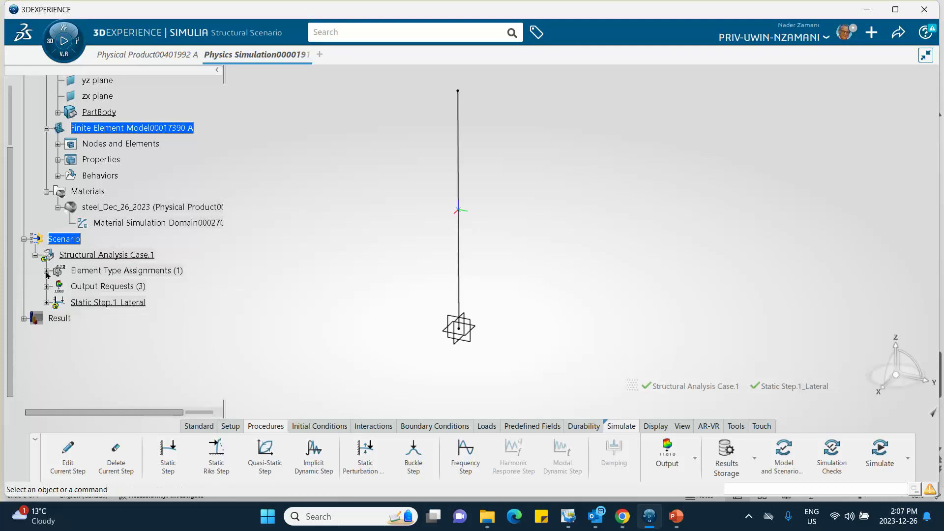
{"action": "left_click", "coordinate": [46, 302]}
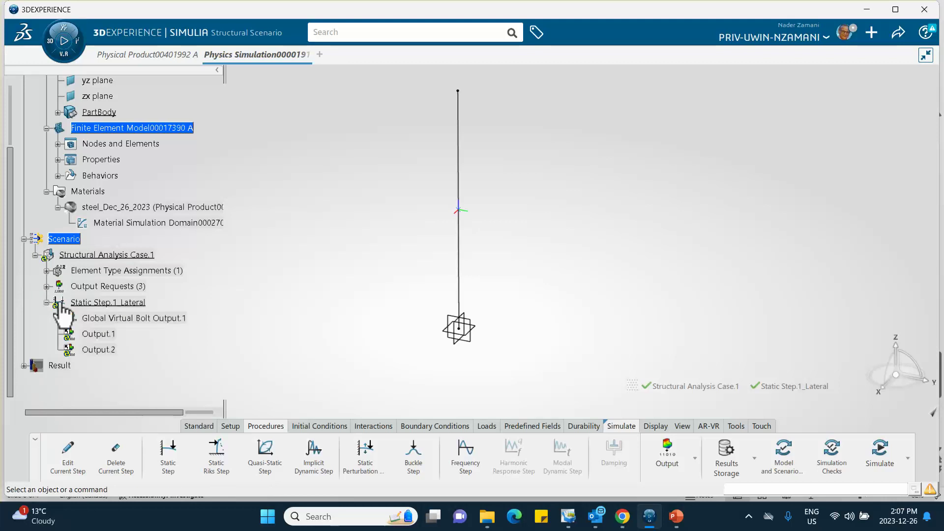
{"action": "scroll", "coordinate": [213, 255], "scroll_direction": "down", "scroll_amount": 2}
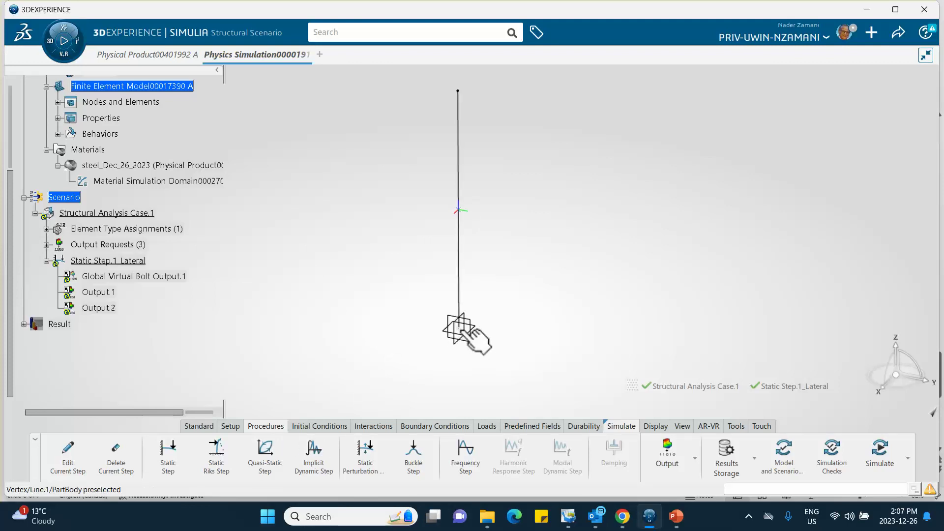
Clamp the column's bottom vertex with Fixed Displacement.1, restraining translations and rotations in X, Y, Z
{"action": "left_click", "coordinate": [424, 427]}
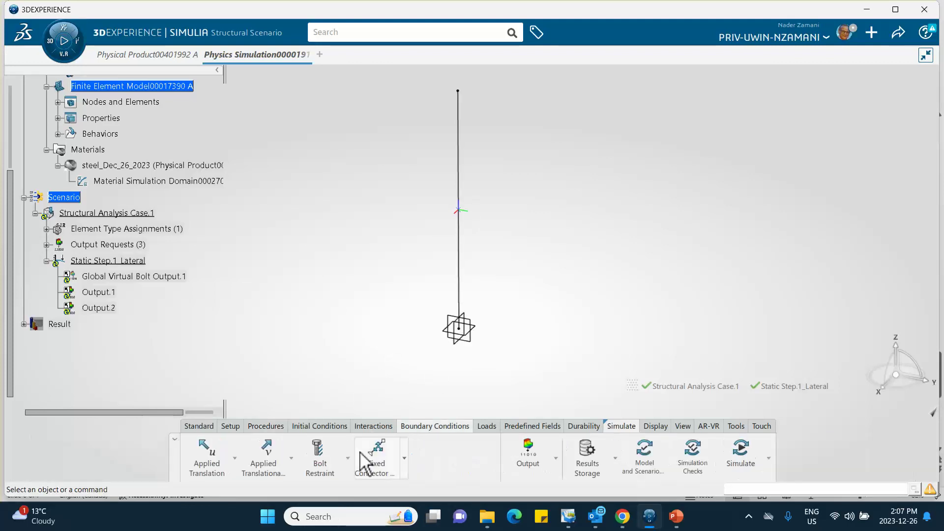
{"action": "left_click", "coordinate": [235, 459]}
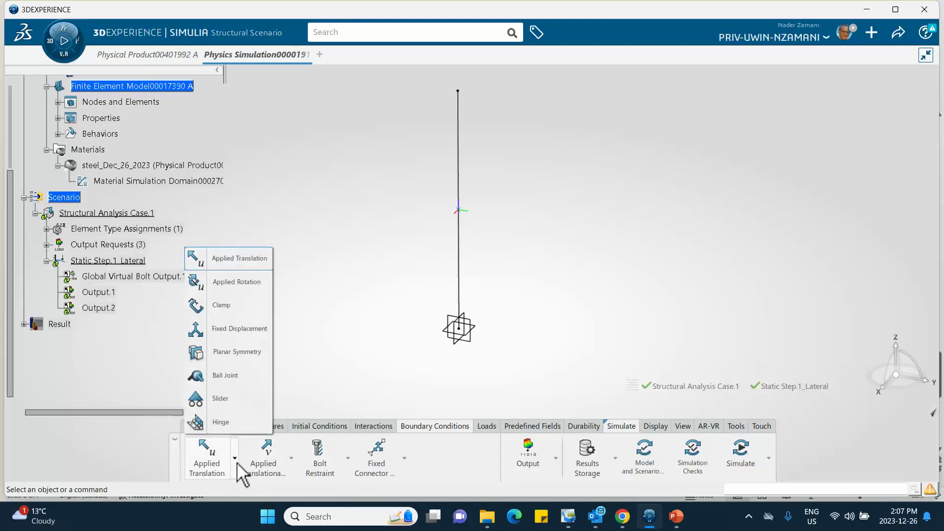
{"action": "left_click", "coordinate": [233, 329]}
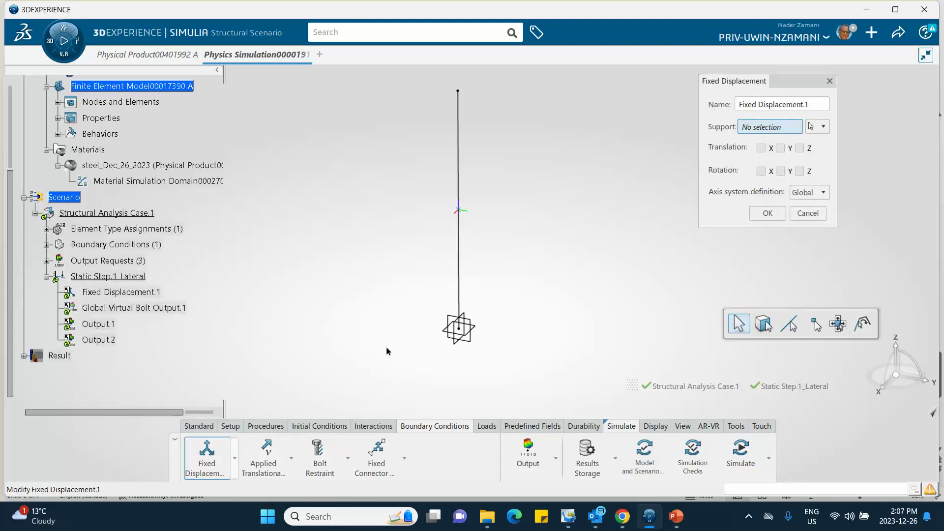
{"action": "left_click", "coordinate": [459, 330]}
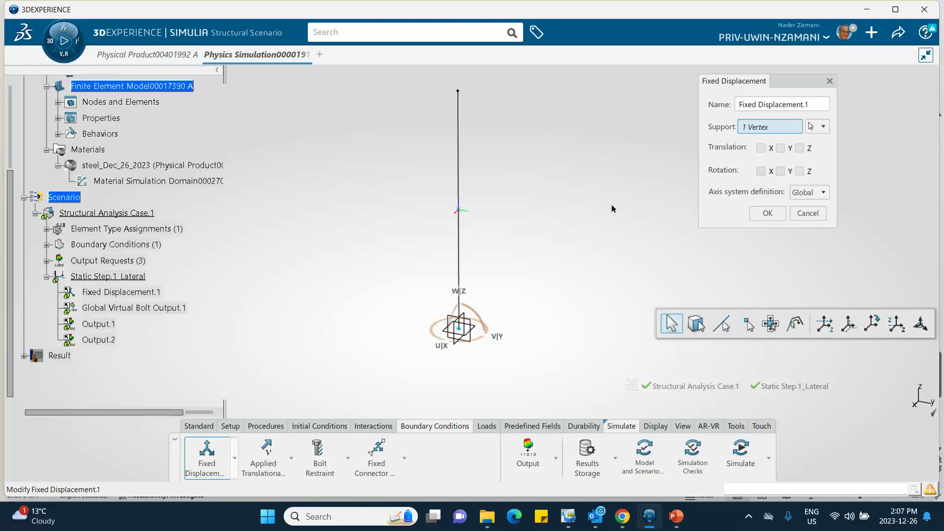
{"action": "left_click", "coordinate": [760, 148]}
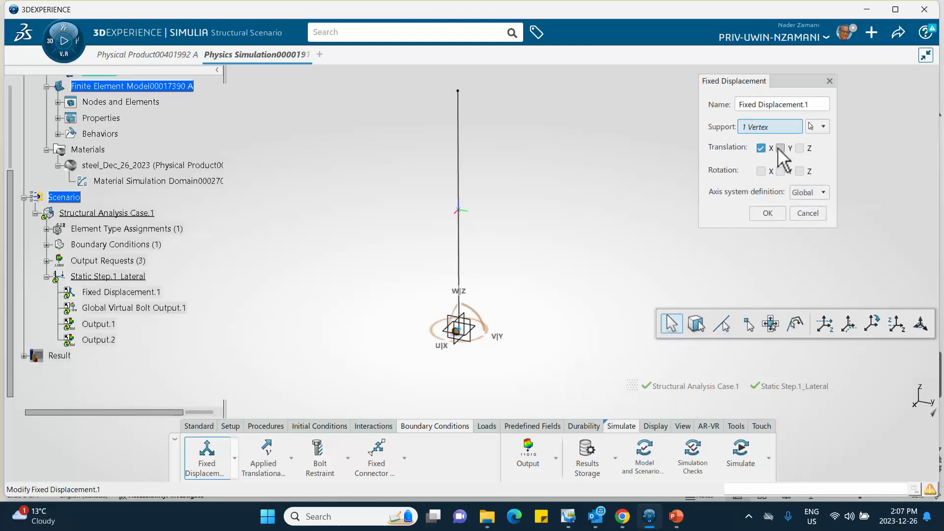
{"action": "left_click", "coordinate": [780, 148]}
{"action": "left_click", "coordinate": [799, 148]}
{"action": "left_click", "coordinate": [760, 172]}
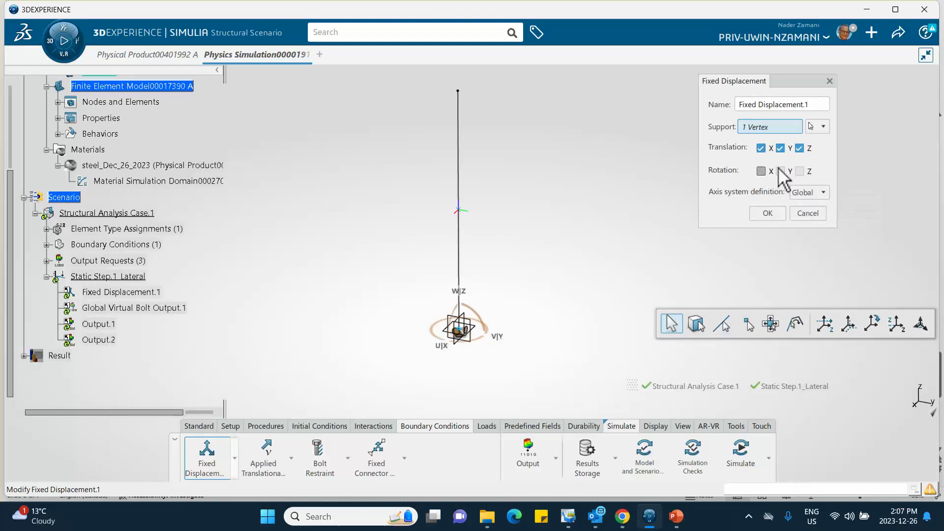
{"action": "left_click", "coordinate": [781, 171]}
{"action": "left_click", "coordinate": [799, 171]}
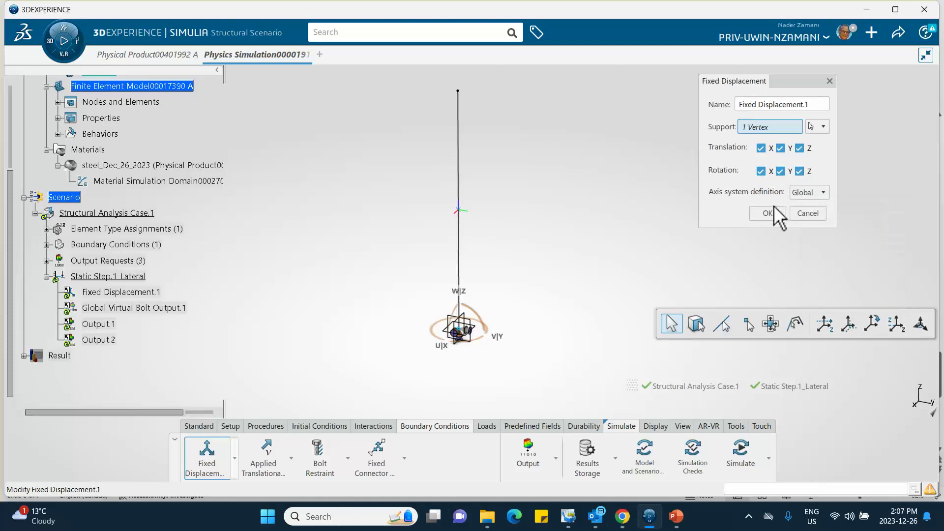
{"action": "left_click", "coordinate": [767, 213]}
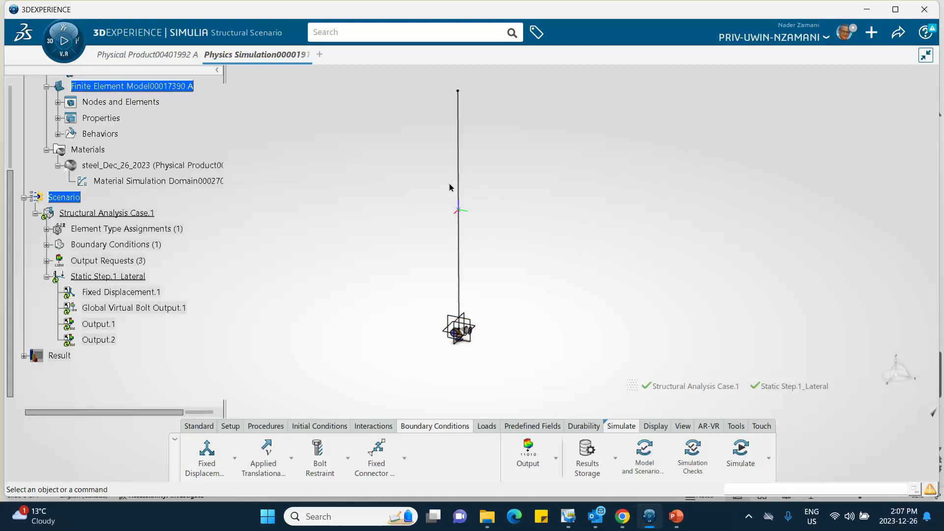
{"action": "middle_click_drag", "start_coordinate": [477, 259], "coordinate": [480, 227]}
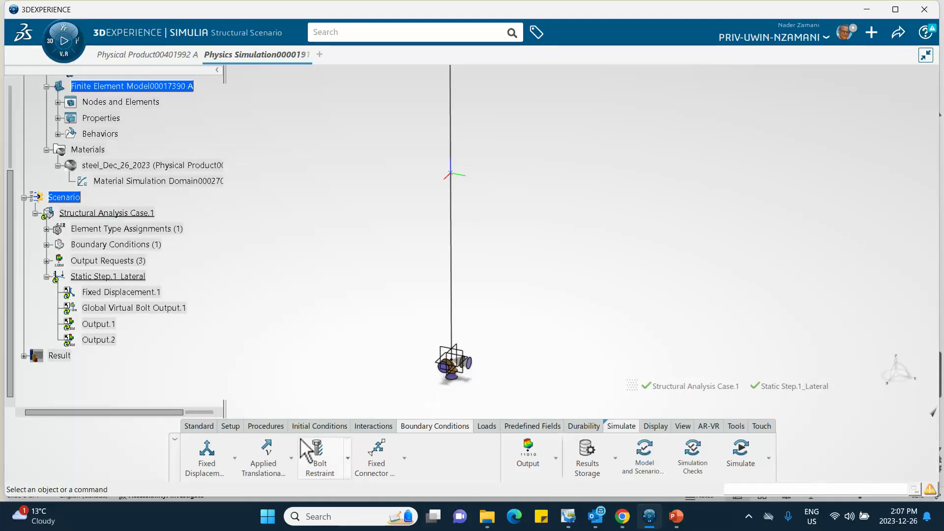
Add Fixed Displacement.2 on the column edge restraining X translation and rotation about Y and Z
{"action": "left_click", "coordinate": [208, 464]}
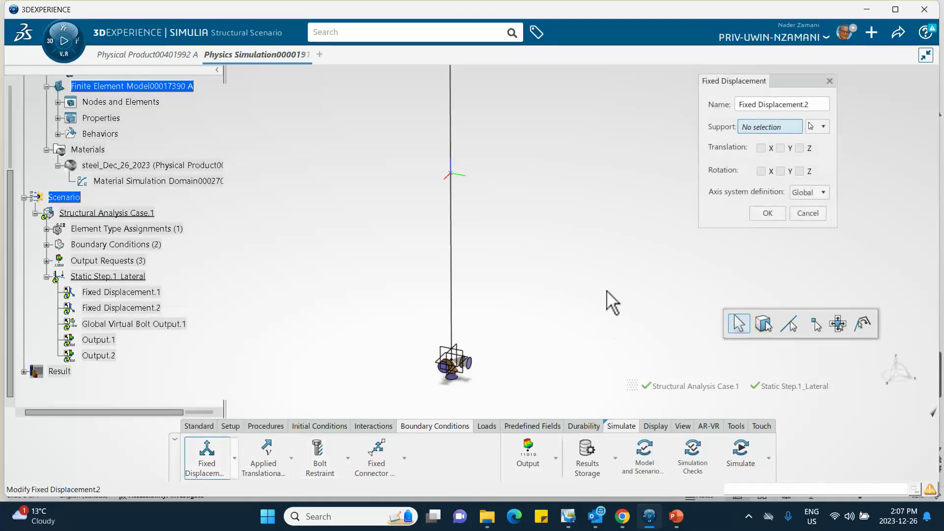
{"action": "left_click", "coordinate": [452, 269]}
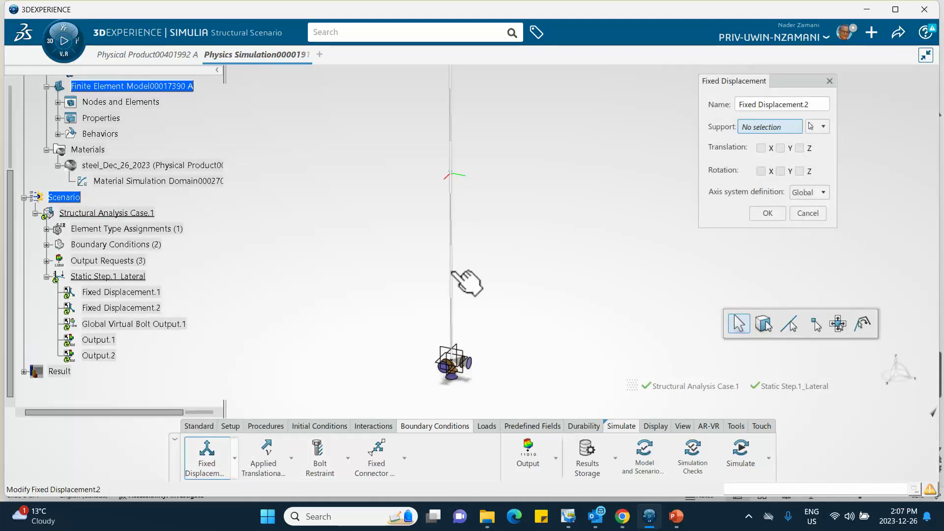
{"action": "left_click", "coordinate": [760, 148]}
{"action": "left_click", "coordinate": [780, 171]}
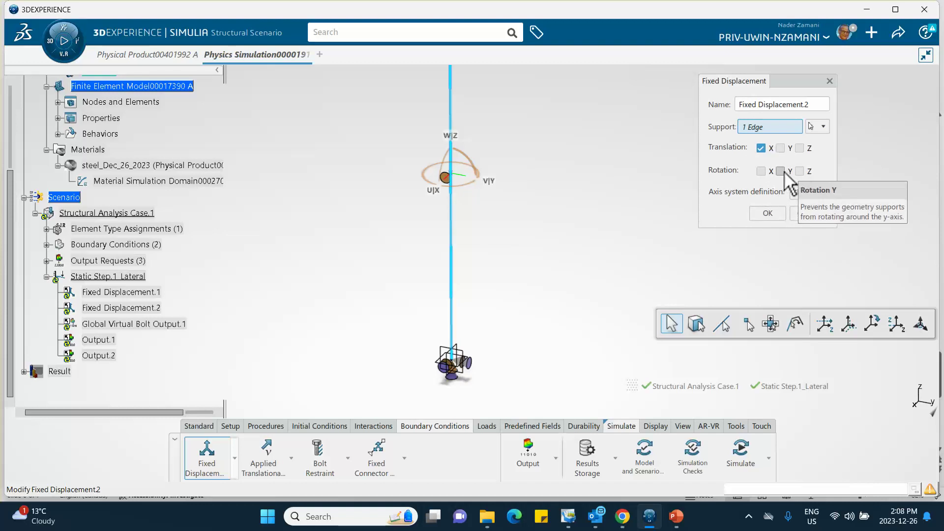
{"action": "left_click", "coordinate": [799, 171]}
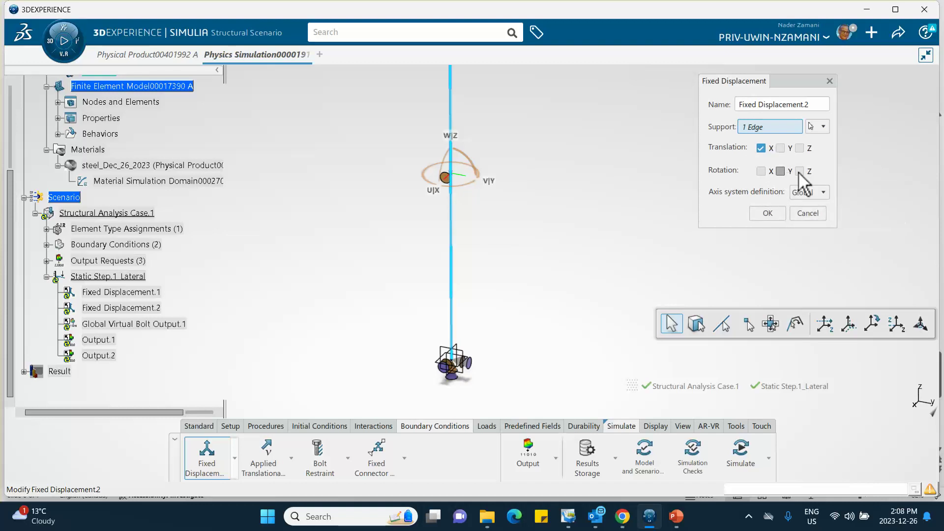
{"action": "left_click", "coordinate": [770, 216]}
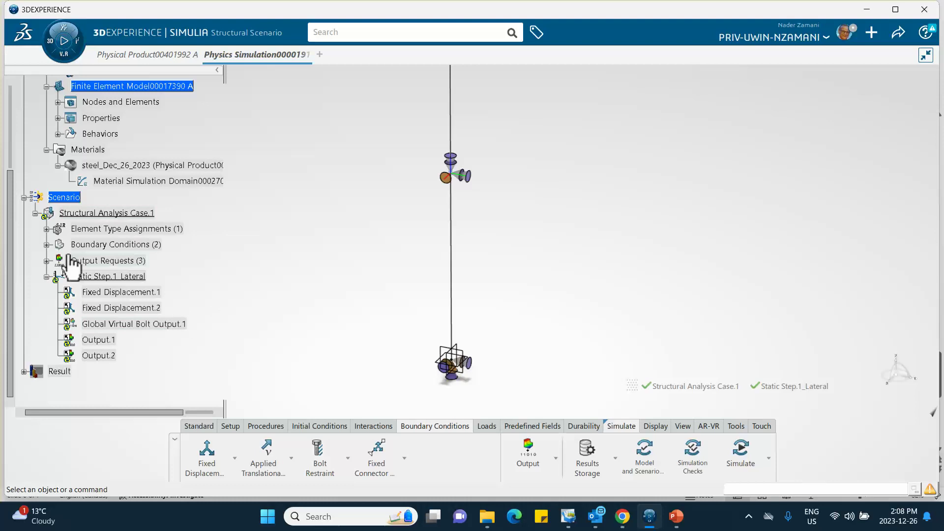
{"action": "middle_click_drag", "start_coordinate": [347, 205], "coordinate": [341, 264]}
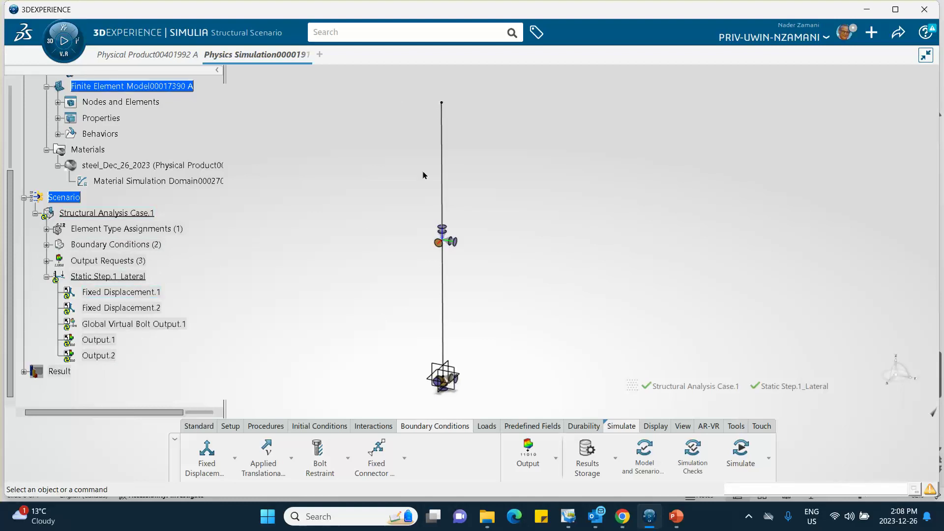
Apply Force.1 with Force Y of 100 at the column's top vertex
{"action": "left_click", "coordinate": [487, 426]}
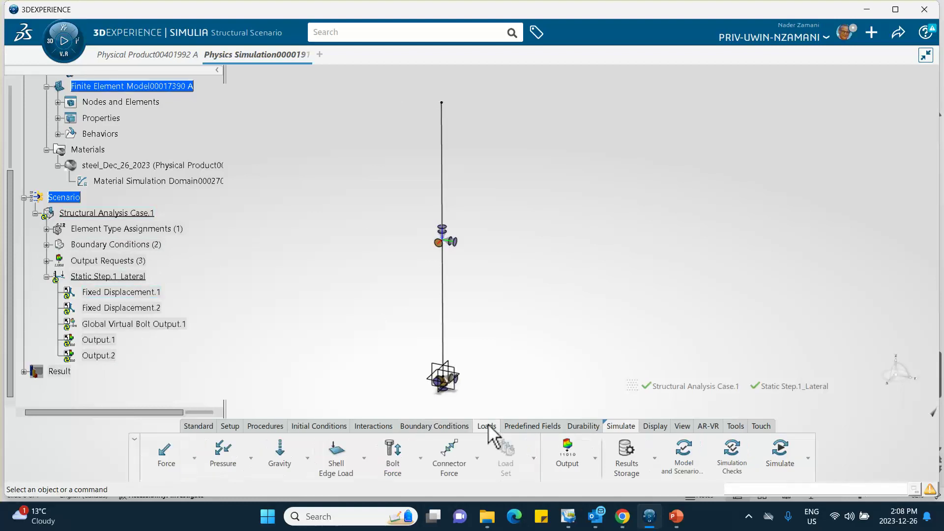
{"action": "left_click", "coordinate": [166, 457]}
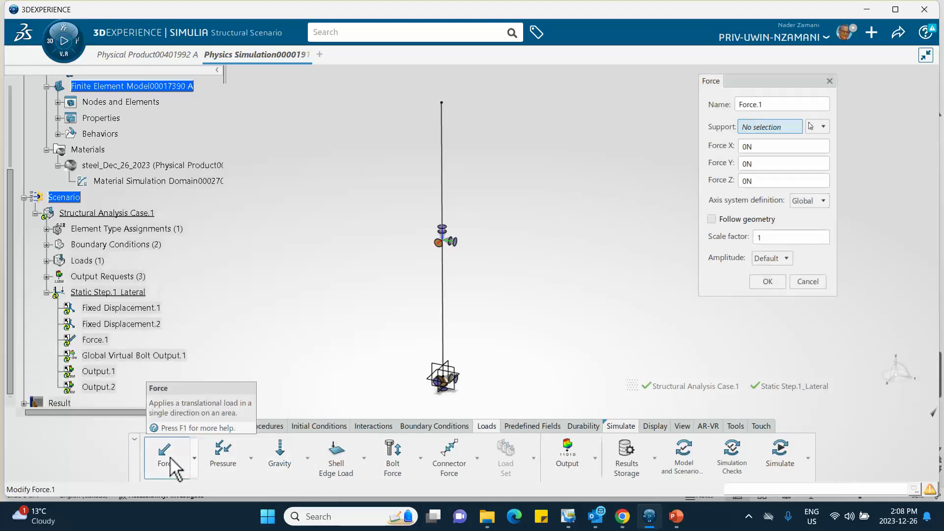
{"action": "left_click", "coordinate": [442, 103]}
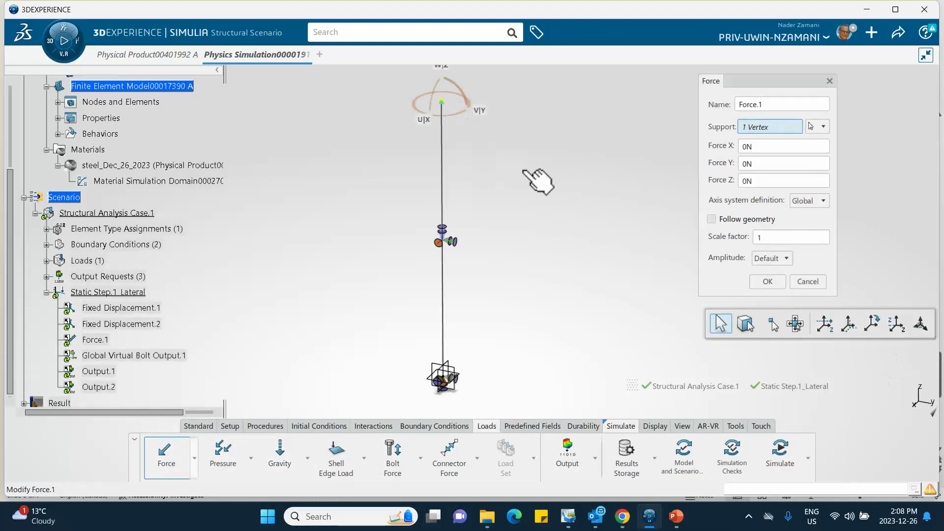
{"action": "double_click", "coordinate": [765, 165]}
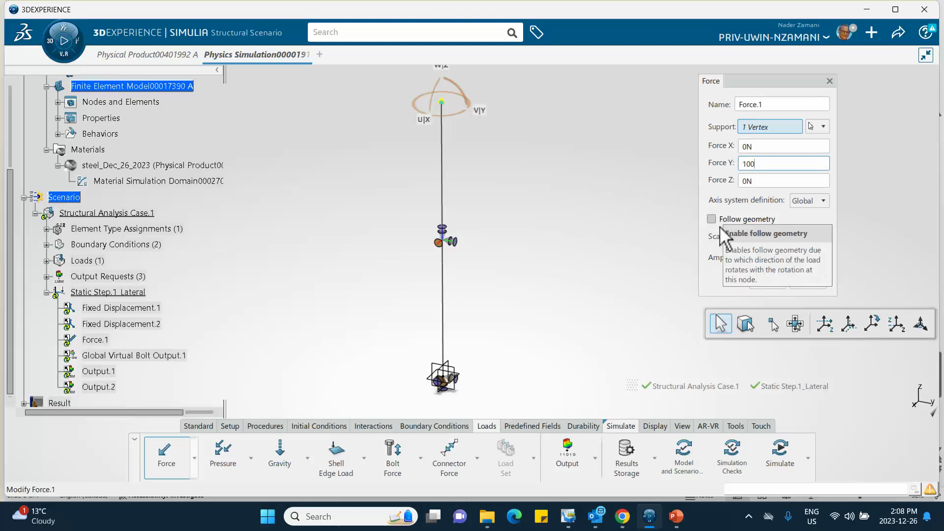
{"action": "left_click", "coordinate": [769, 280]}
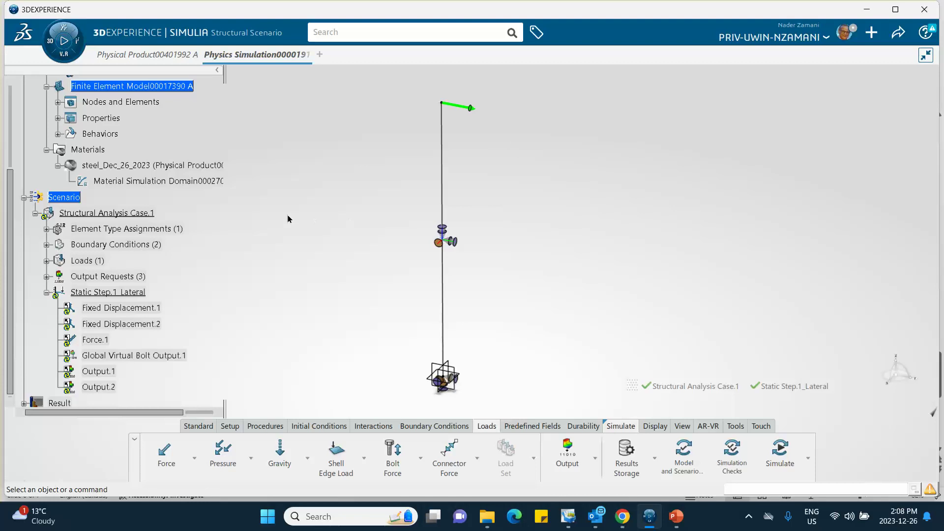
{"action": "scroll", "coordinate": [178, 200], "scroll_direction": "down", "scroll_amount": 3}
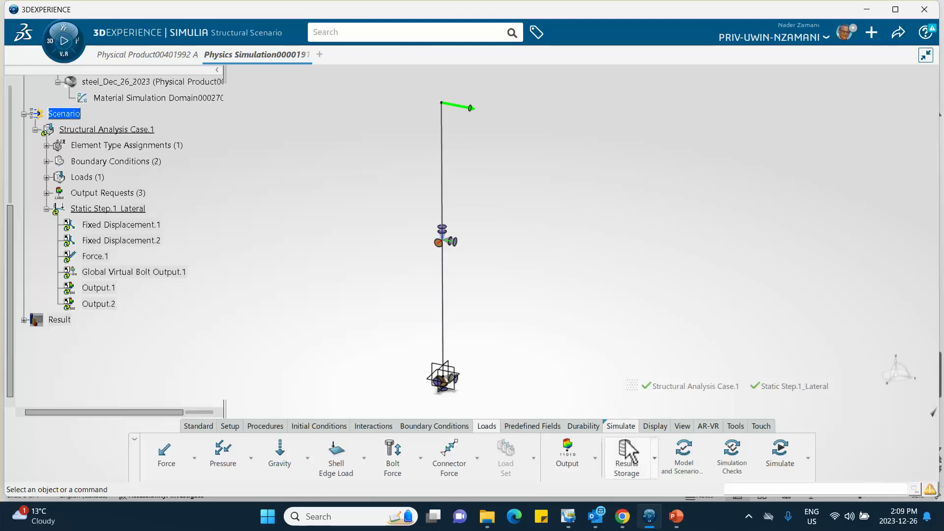
Run the model, scenario and simulation checks on the lateral-load scenario, getting zero errors and warnings
{"action": "left_click", "coordinate": [682, 451]}
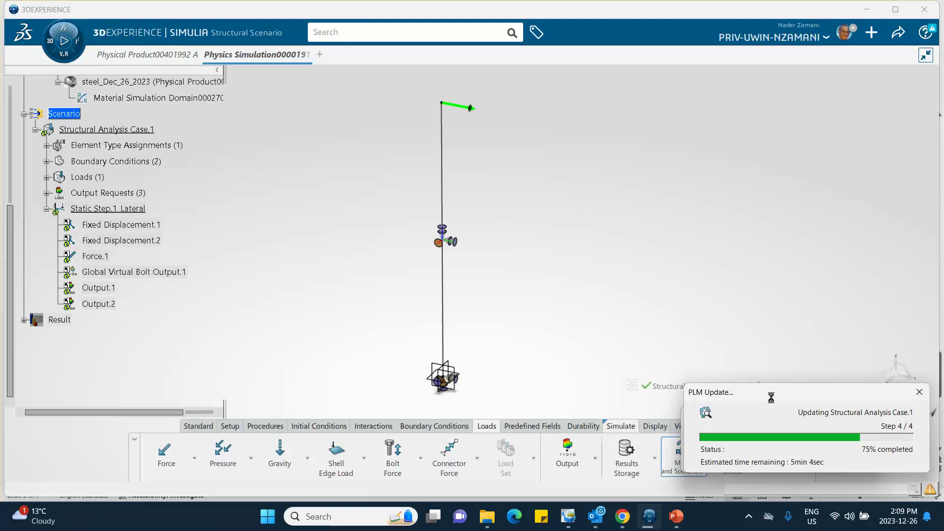
{"action": "left_click", "coordinate": [698, 461]}
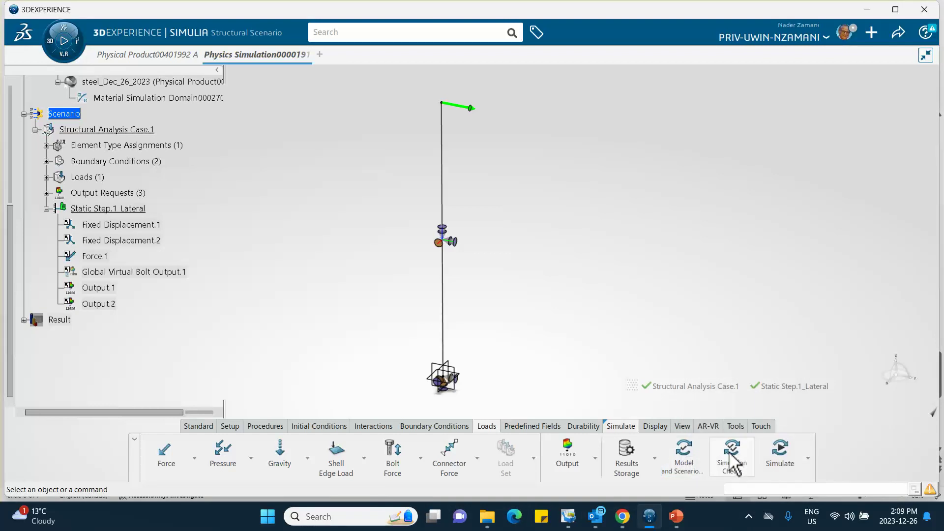
{"action": "left_click", "coordinate": [734, 461]}
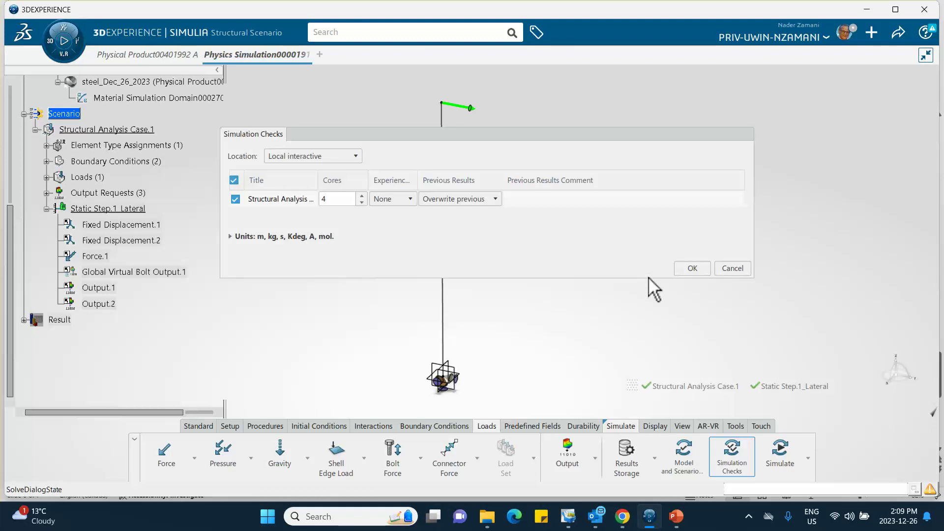
{"action": "left_click", "coordinate": [694, 268]}
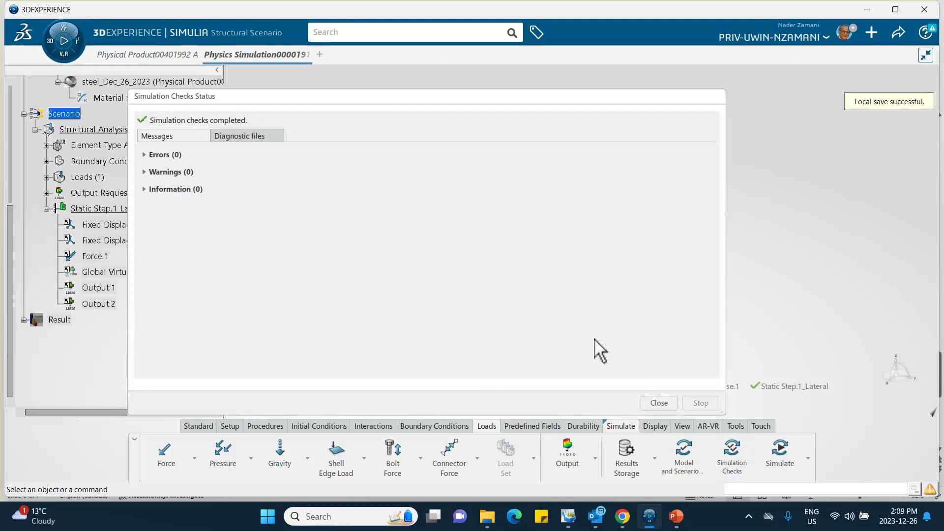
Solve Structural Analysis Case.1 from the Simulate dialog to produce the Von Mises Stress results
{"action": "left_click", "coordinate": [661, 404]}
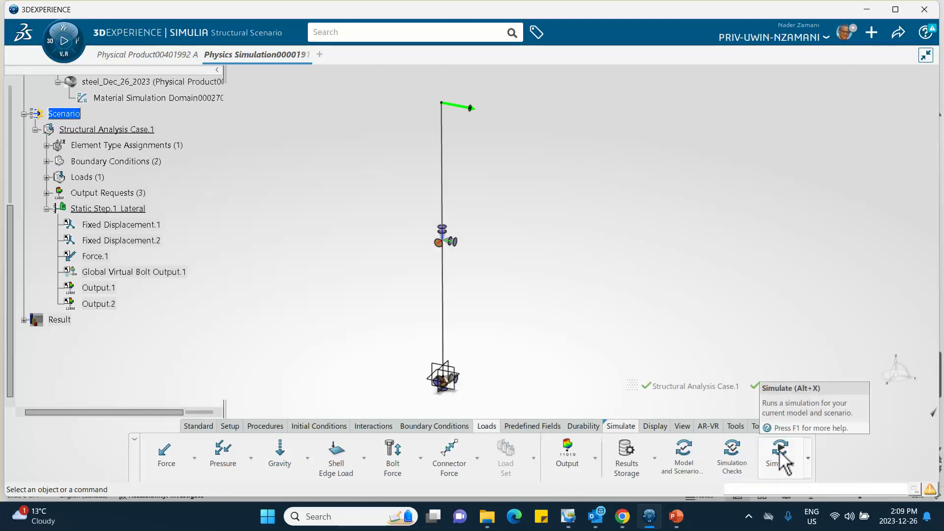
{"action": "left_click", "coordinate": [779, 450]}
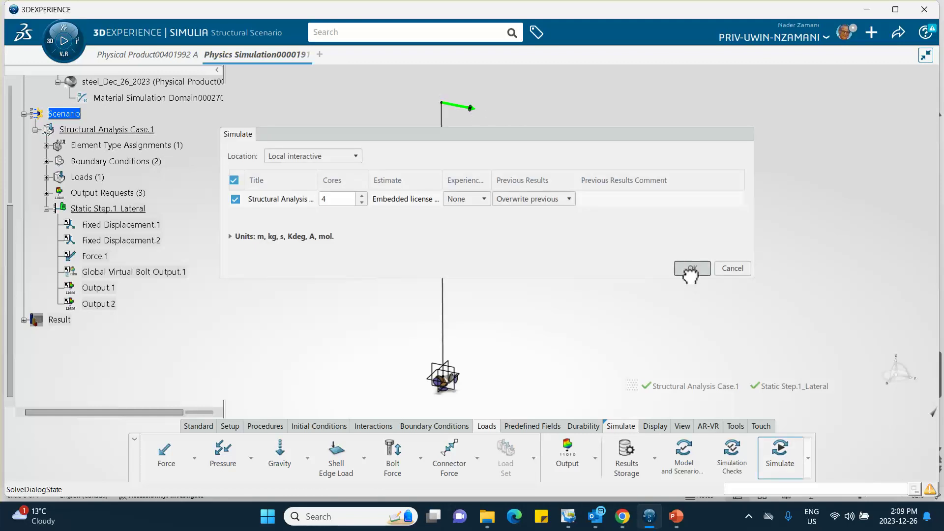
{"action": "left_click", "coordinate": [689, 270]}
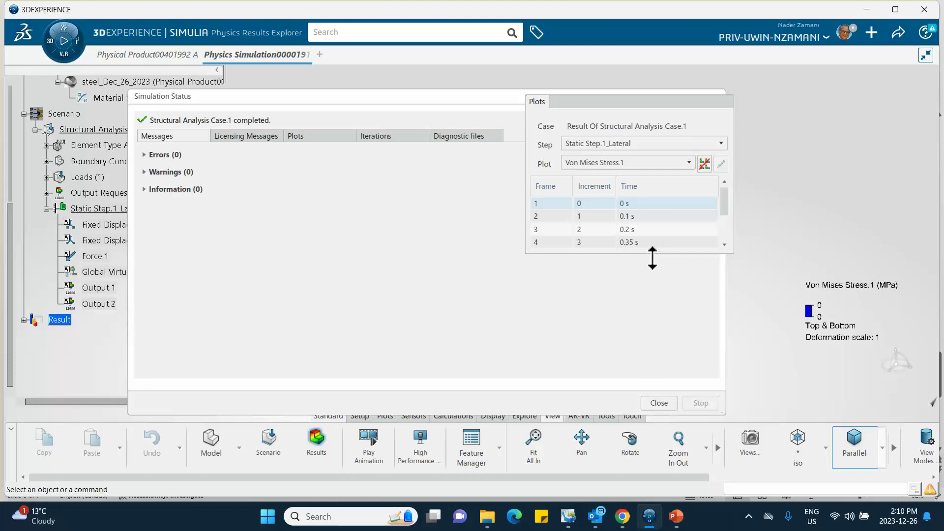
Plot Displacement.1 through the 0.2, 0.575, 0.913 and 1 s frames, peaking at 0.0165 mm
{"action": "left_click_drag", "start_coordinate": [654, 259], "coordinate": [651, 331]}
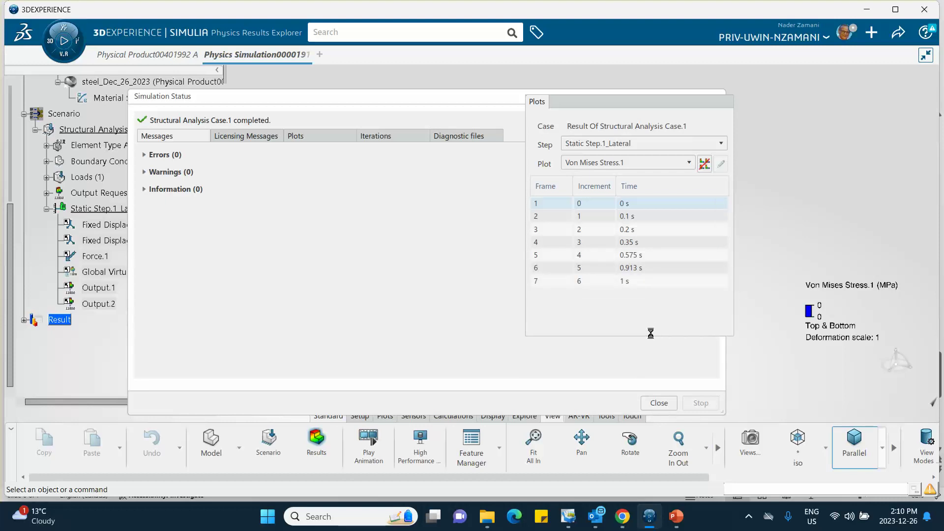
{"action": "left_click", "coordinate": [659, 403]}
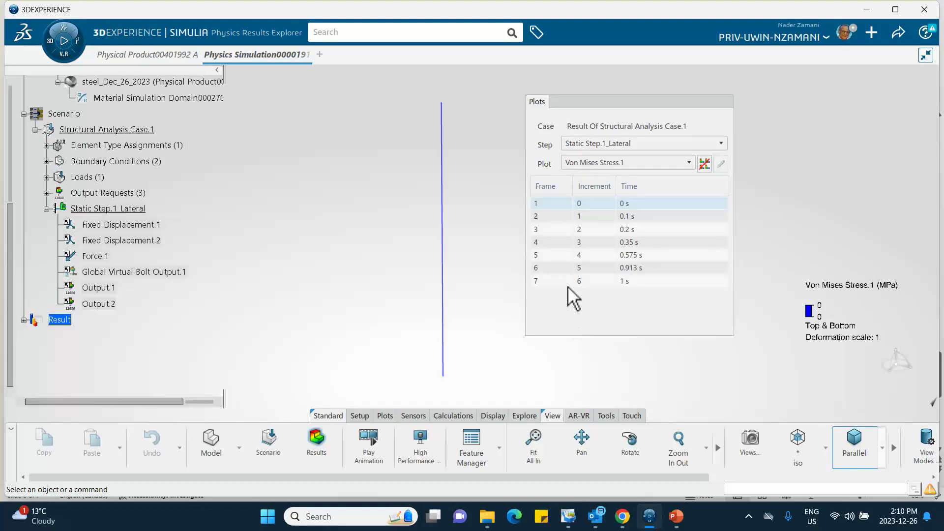
{"action": "left_click", "coordinate": [601, 161]}
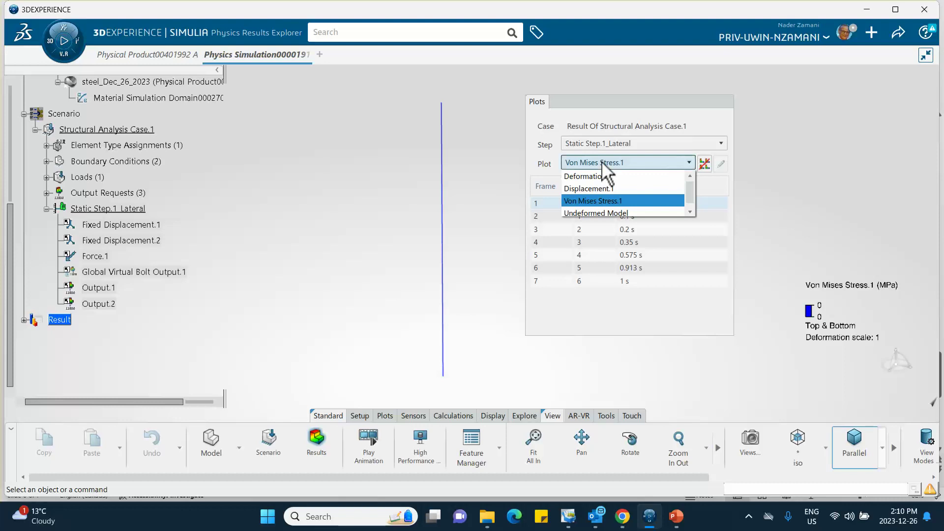
{"action": "left_click", "coordinate": [604, 192]}
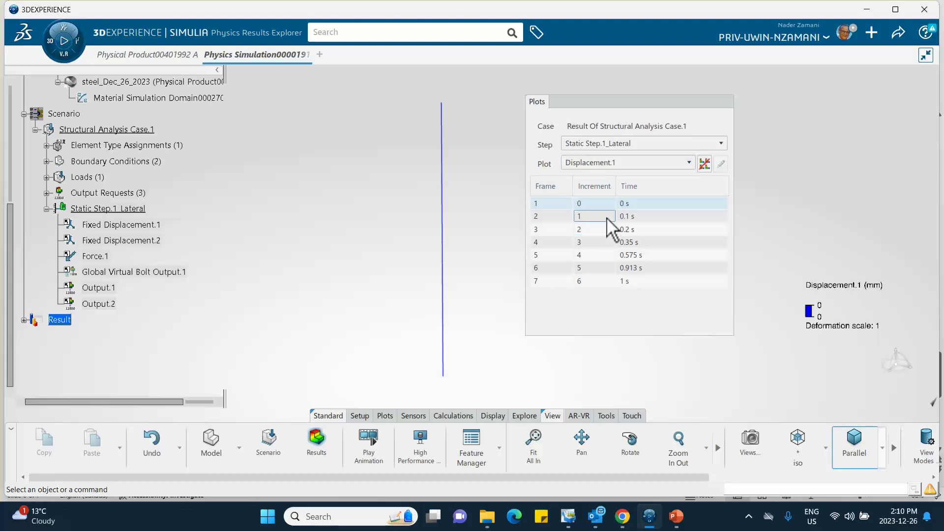
{"action": "left_click", "coordinate": [609, 231]}
{"action": "left_click", "coordinate": [618, 255]}
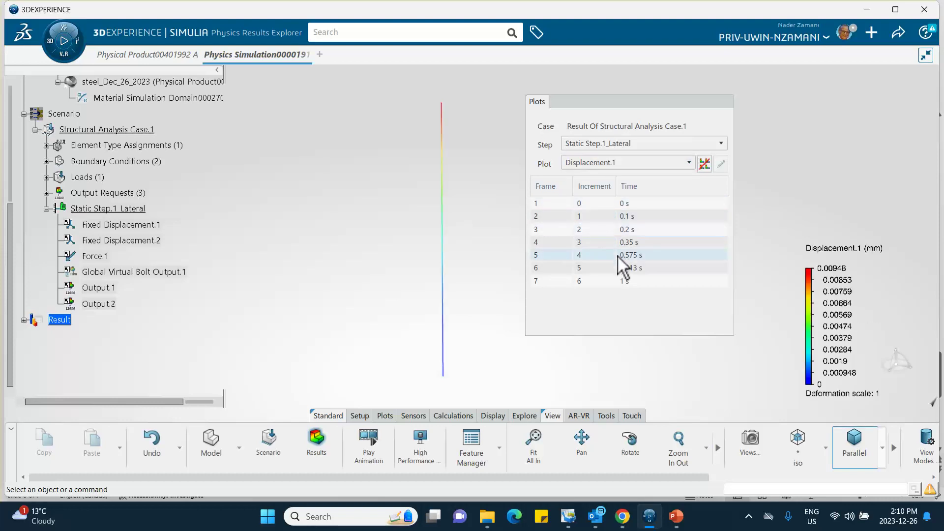
{"action": "left_click", "coordinate": [618, 268]}
{"action": "left_click", "coordinate": [615, 281]}
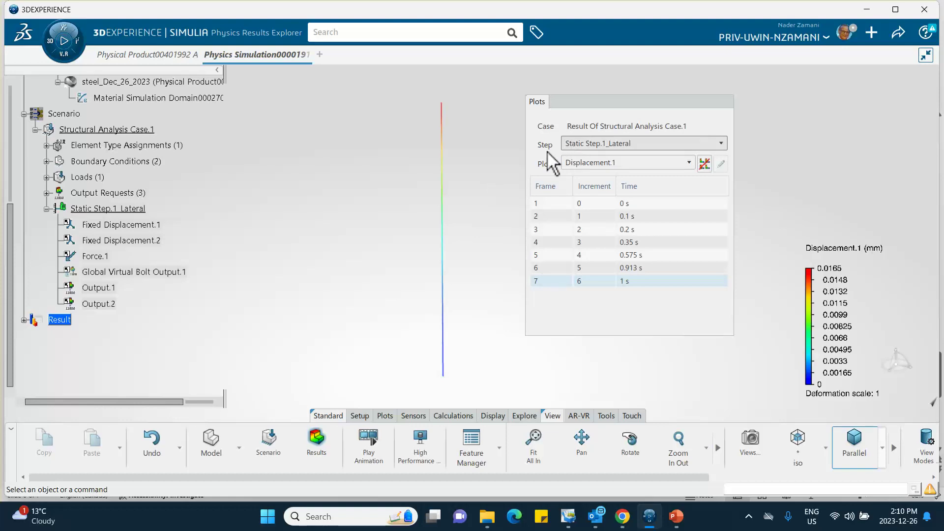
{"action": "mouse_move", "coordinate": [444, 223]}
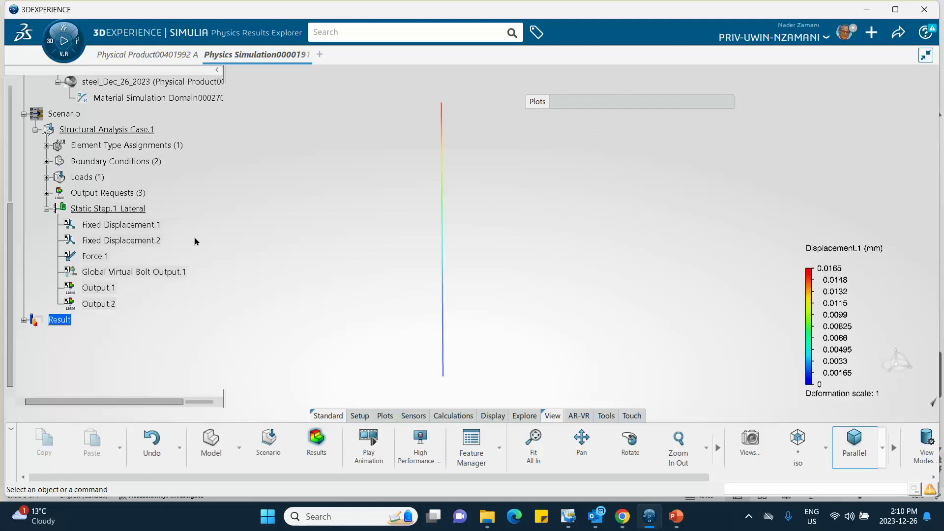
{"action": "left_click", "coordinate": [46, 176]}
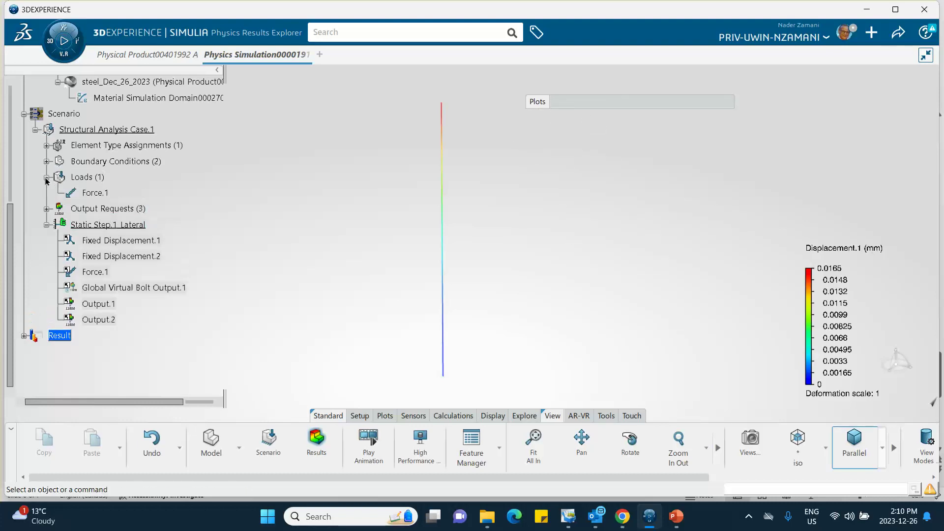
Review Force.1's 100 N definition unchanged, then reopen Results and the Displacement.1 contour plot settings
{"action": "double_click", "coordinate": [99, 191]}
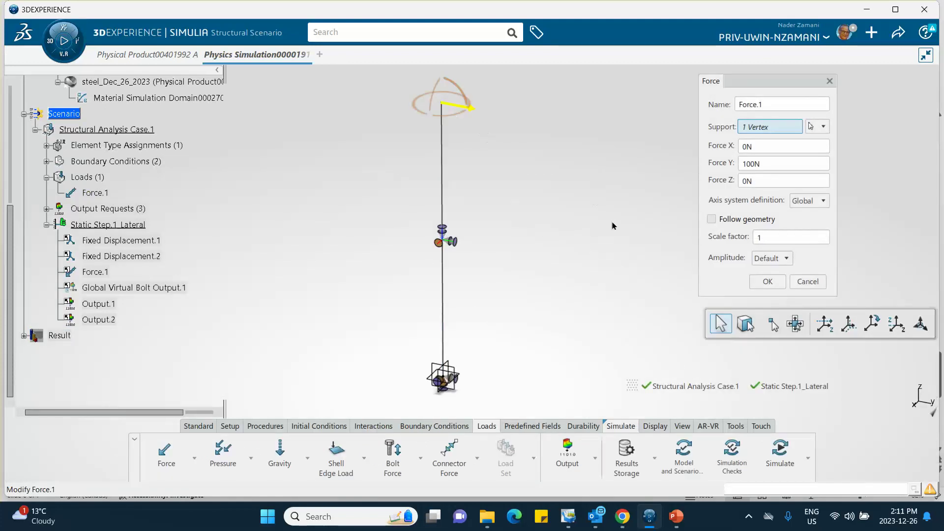
{"action": "left_click", "coordinate": [767, 286]}
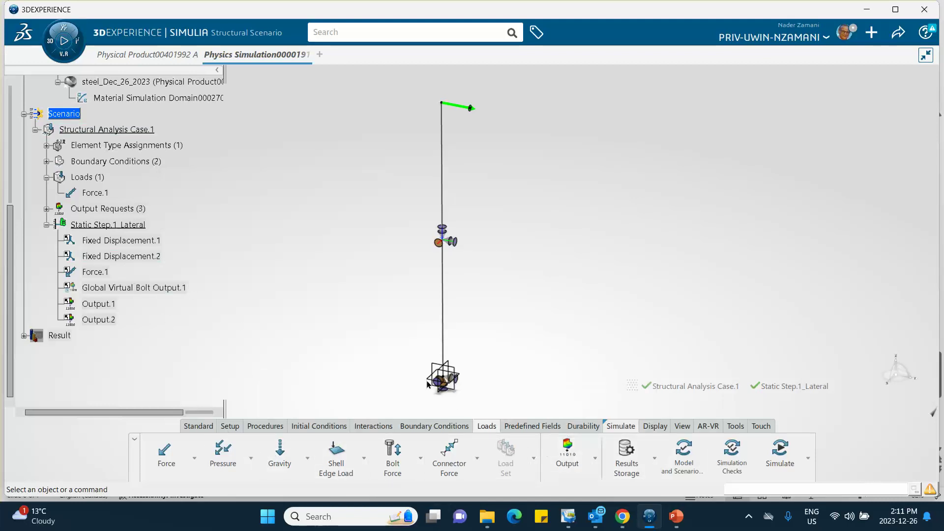
{"action": "left_click", "coordinate": [197, 425]}
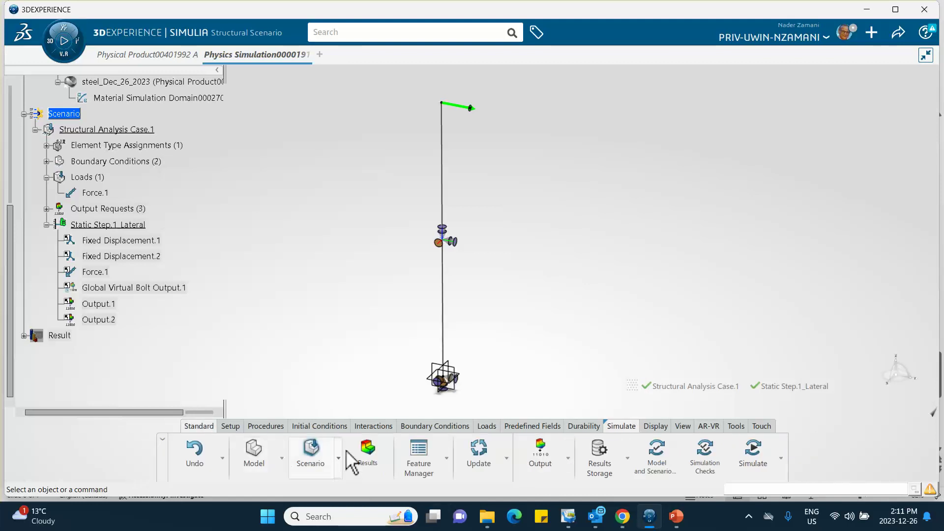
{"action": "left_click", "coordinate": [368, 451]}
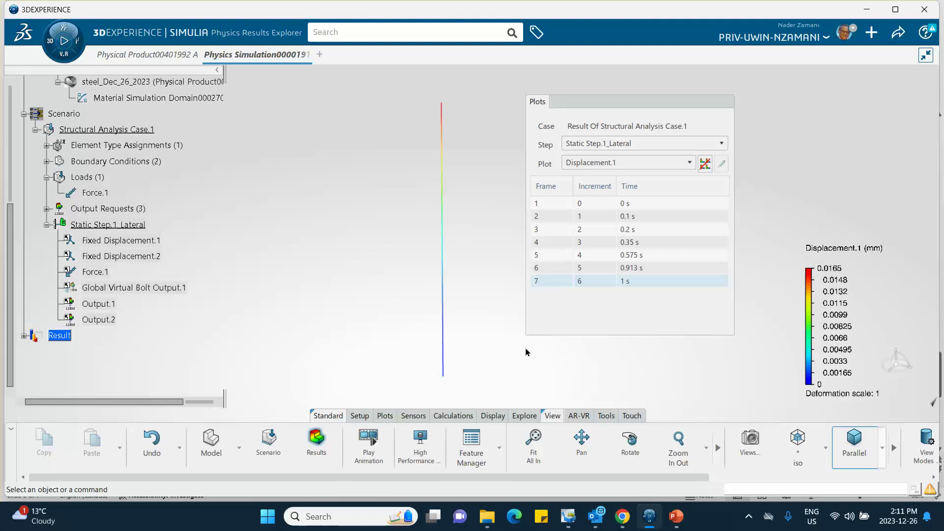
{"action": "double_click", "coordinate": [444, 216]}
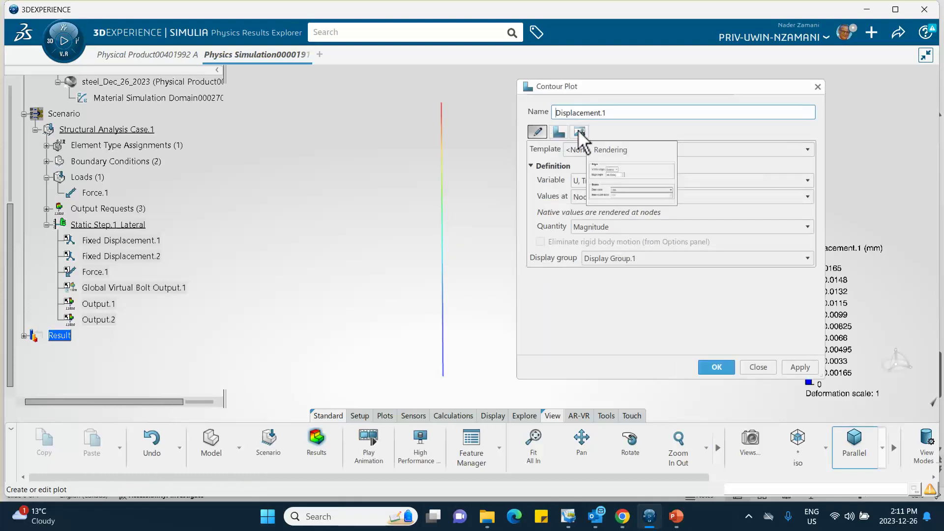
Raise the Displacement.1 deformation scale factor to 10000 so the column's sideways bending shows
{"action": "left_click", "coordinate": [559, 131]}
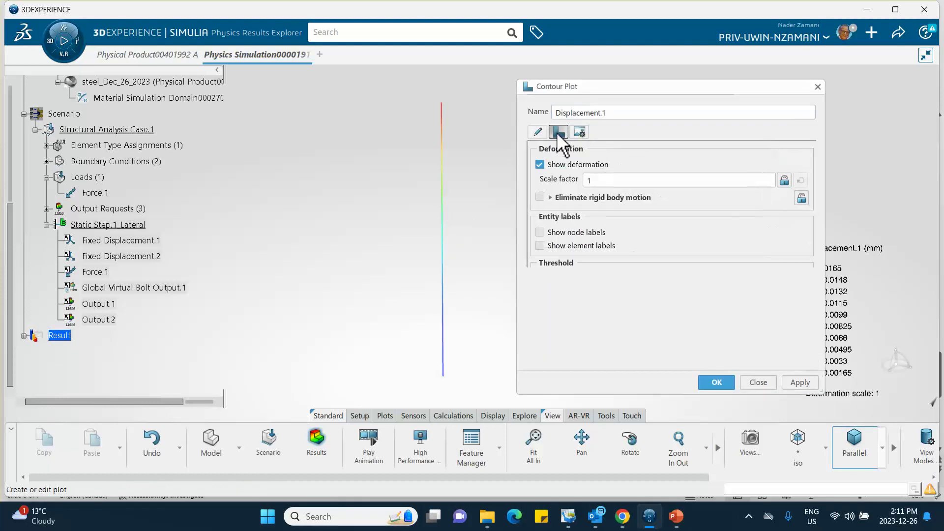
{"action": "left_click", "coordinate": [610, 180]}
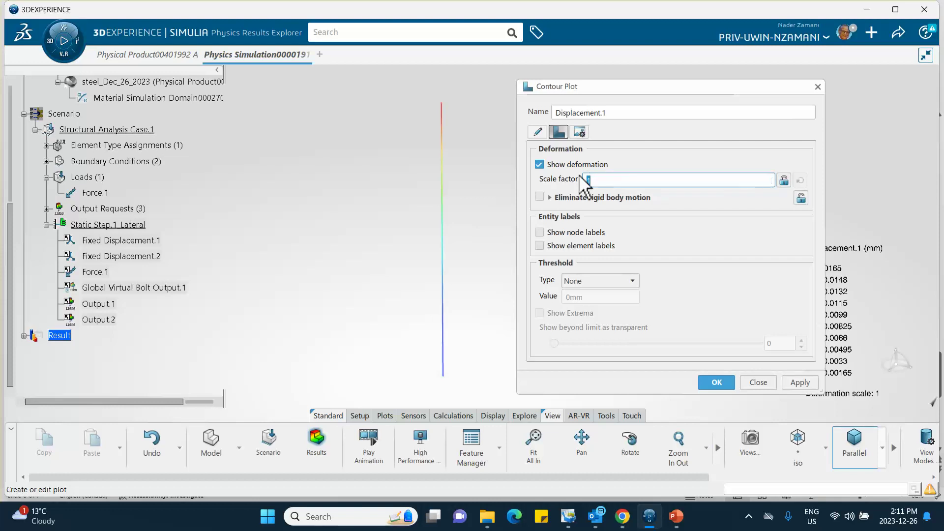
{"action": "type", "text": "000"}
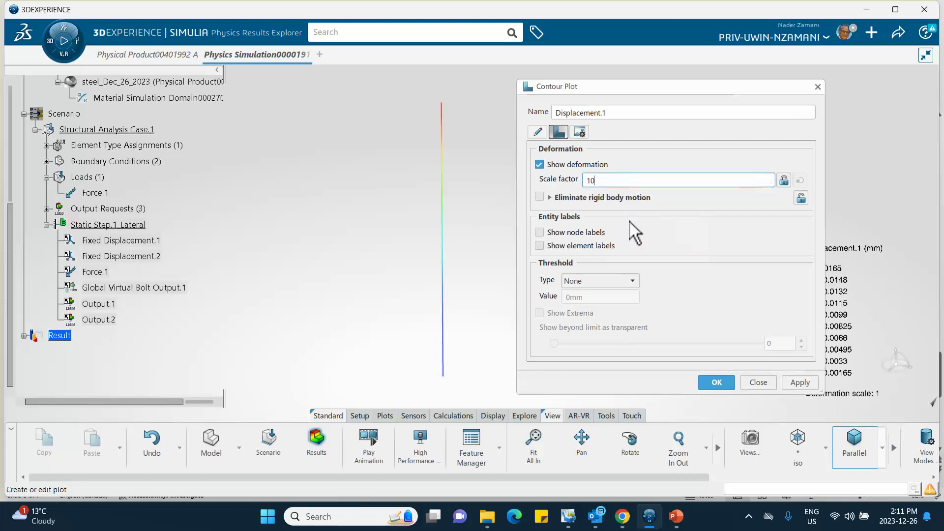
{"action": "left_click", "coordinate": [794, 384]}
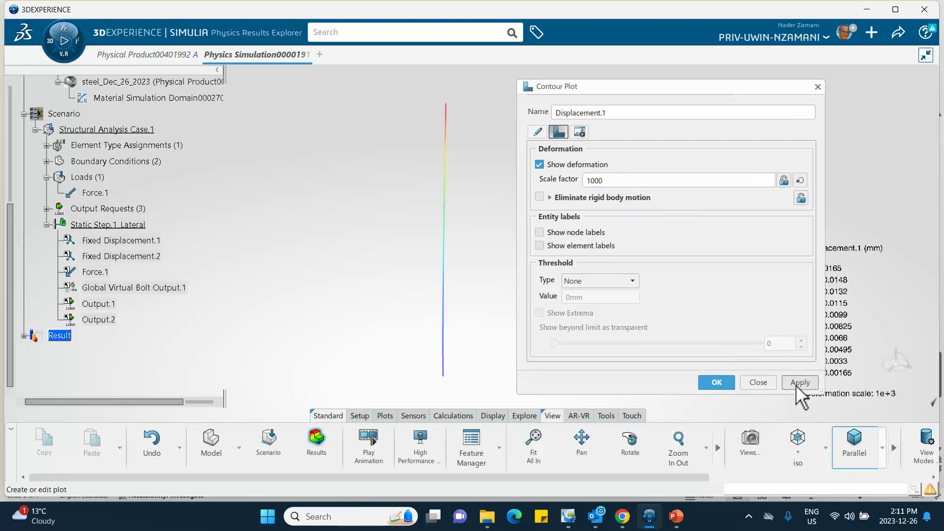
{"action": "left_click", "coordinate": [614, 181]}
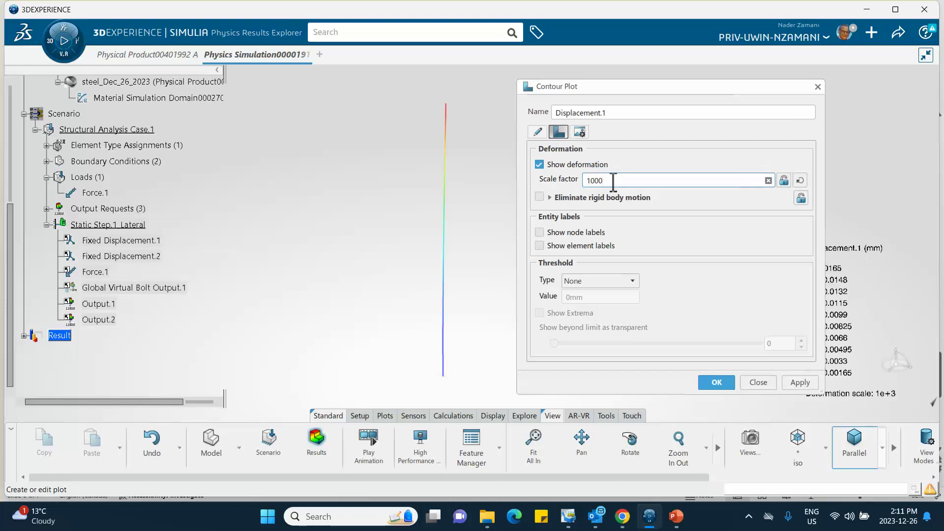
{"action": "type", "text": "0"}
{"action": "left_click", "coordinate": [798, 383]}
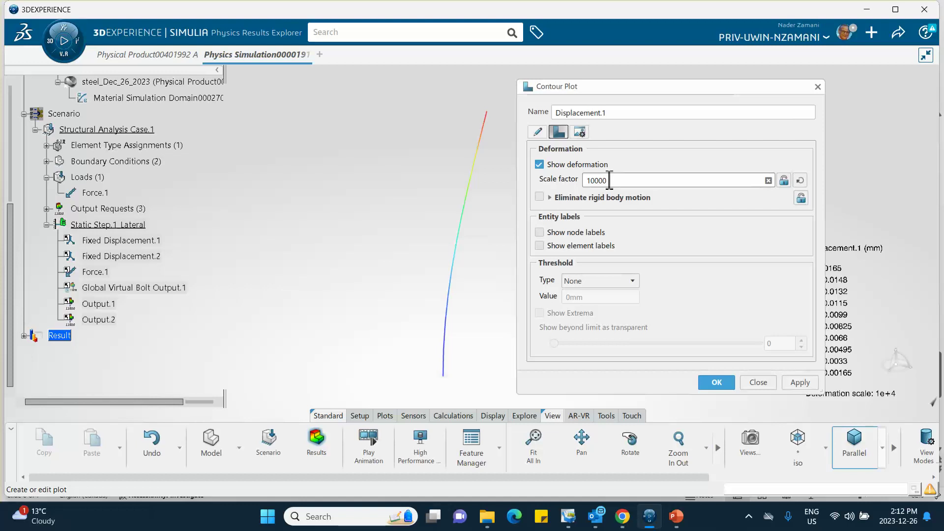
{"action": "type", "text": "1"}
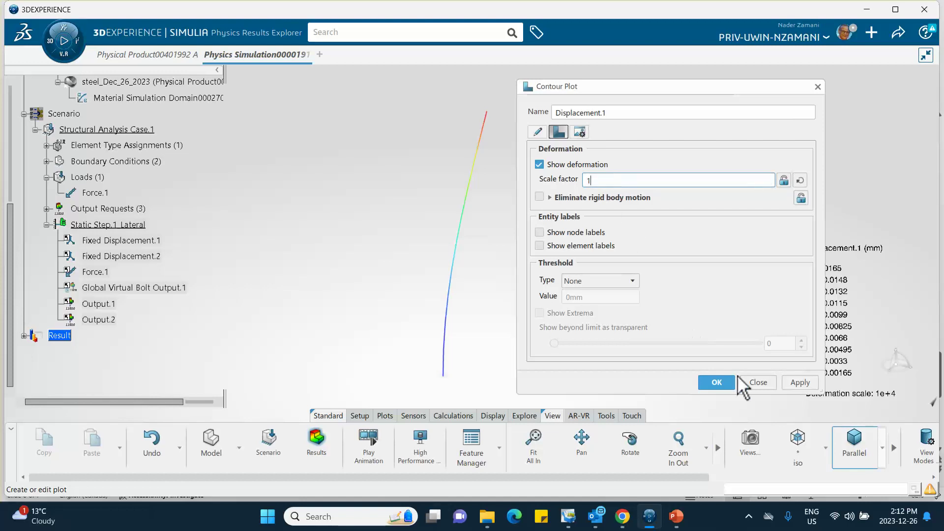
{"action": "left_click", "coordinate": [799, 386]}
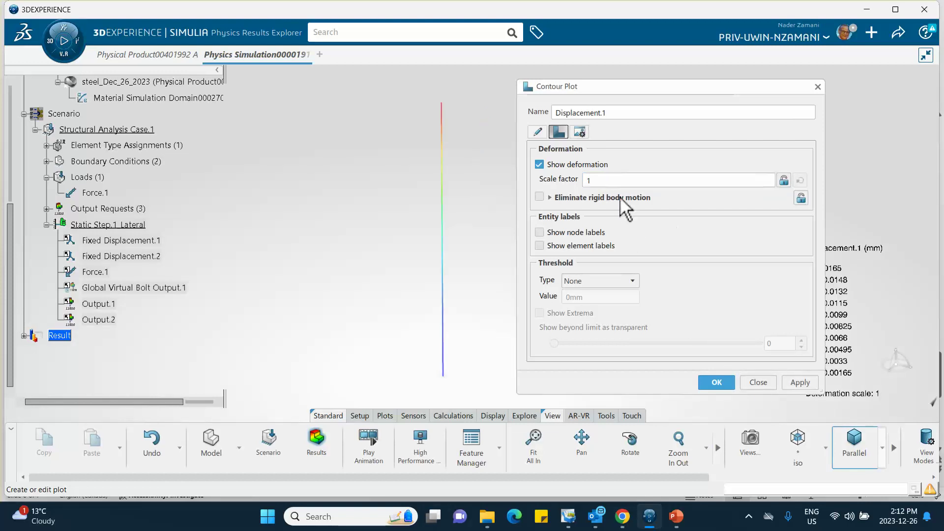
{"action": "left_click", "coordinate": [608, 182]}
{"action": "left_click", "coordinate": [604, 183]}
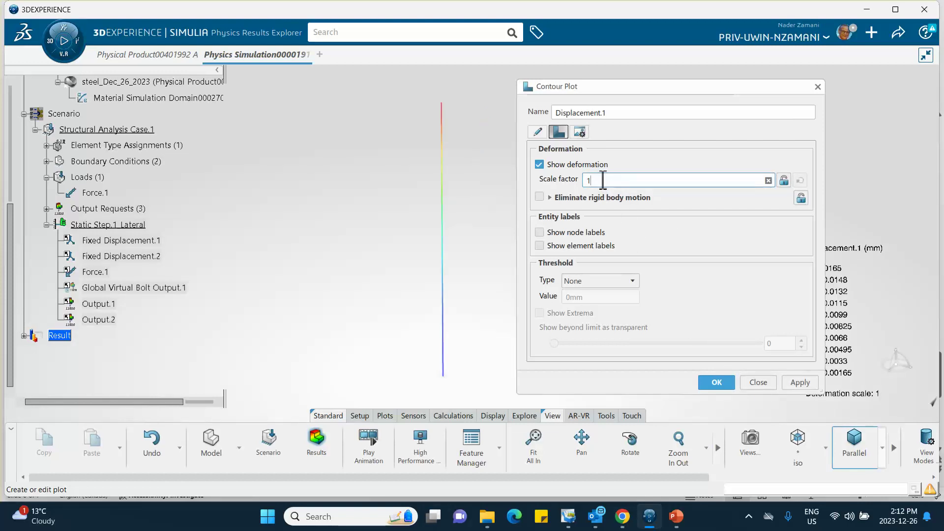
{"action": "type", "text": "0000"}
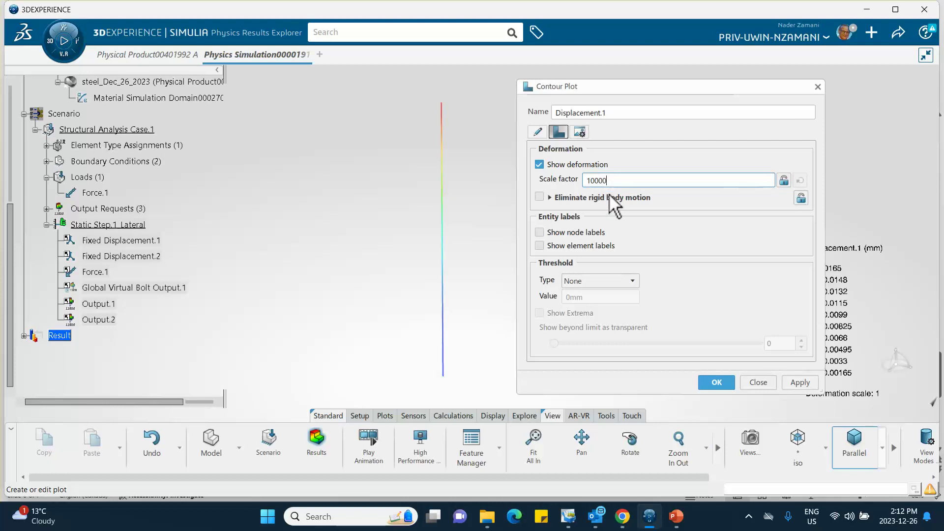
{"action": "left_click", "coordinate": [716, 383]}
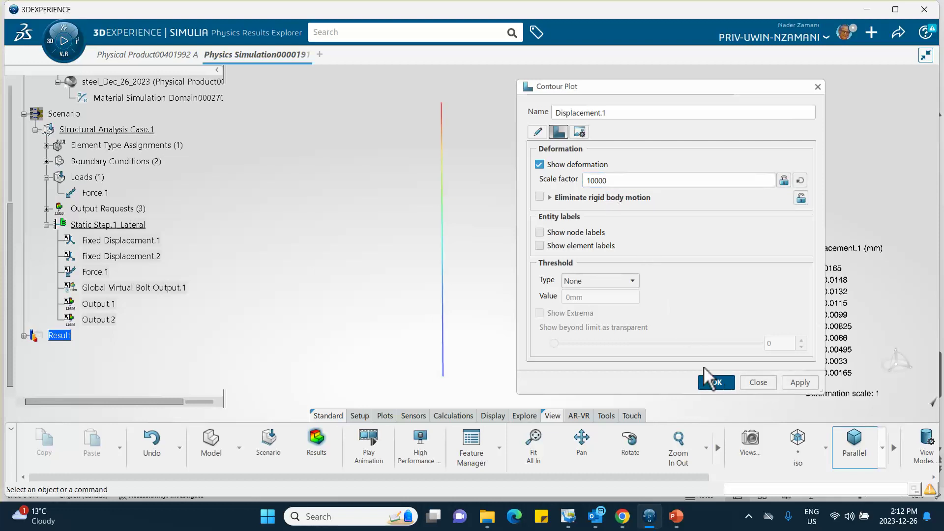
{"action": "middle_click_drag", "start_coordinate": [408, 178], "coordinate": [369, 168]}
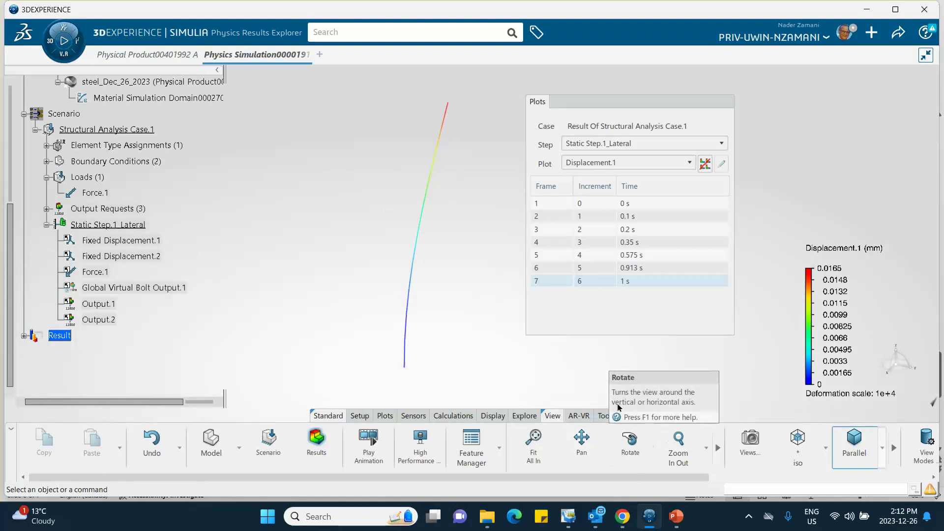
View the bent column from the Front, collapse the Plots panel, and return to scenario editing
{"action": "left_click", "coordinate": [825, 448]}
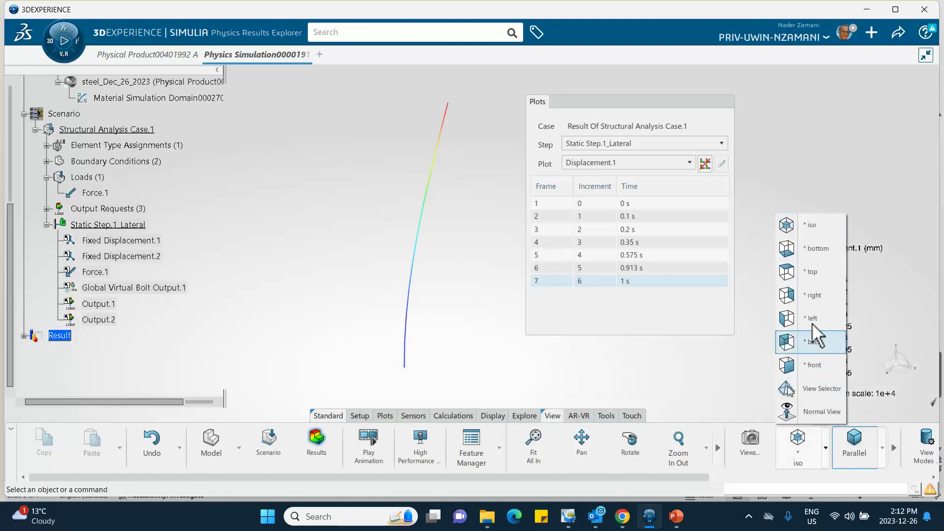
{"action": "left_click", "coordinate": [814, 364]}
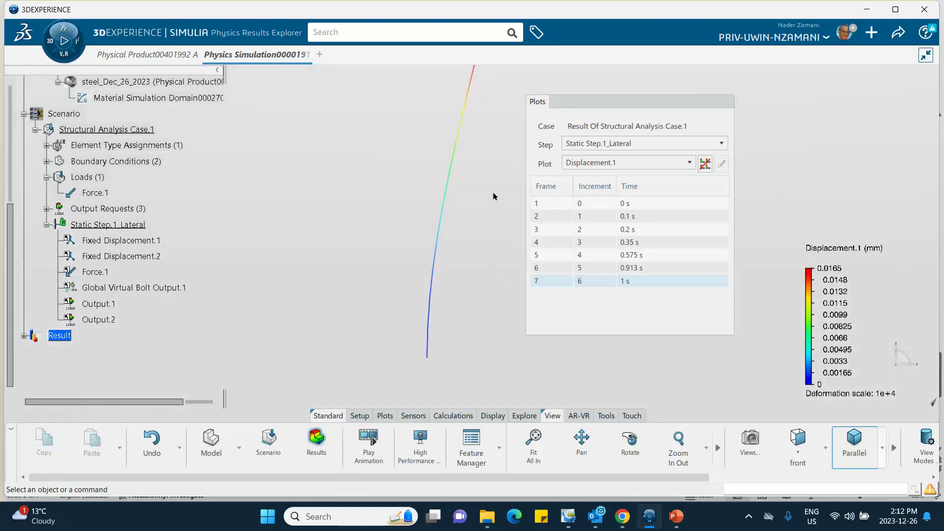
{"action": "middle_click_drag", "start_coordinate": [468, 229], "coordinate": [424, 236]}
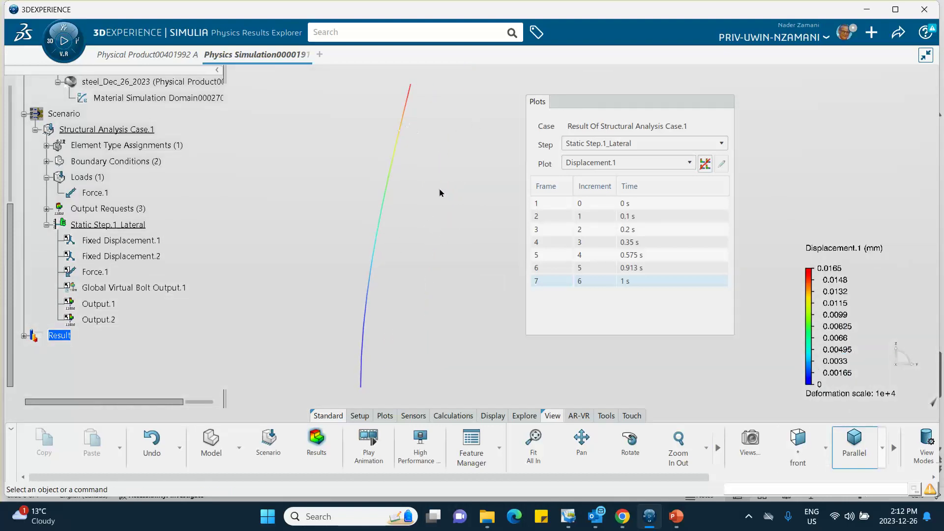
{"action": "left_click", "coordinate": [659, 112]}
{"action": "scroll", "coordinate": [137, 218], "scroll_direction": "down", "scroll_amount": 3}
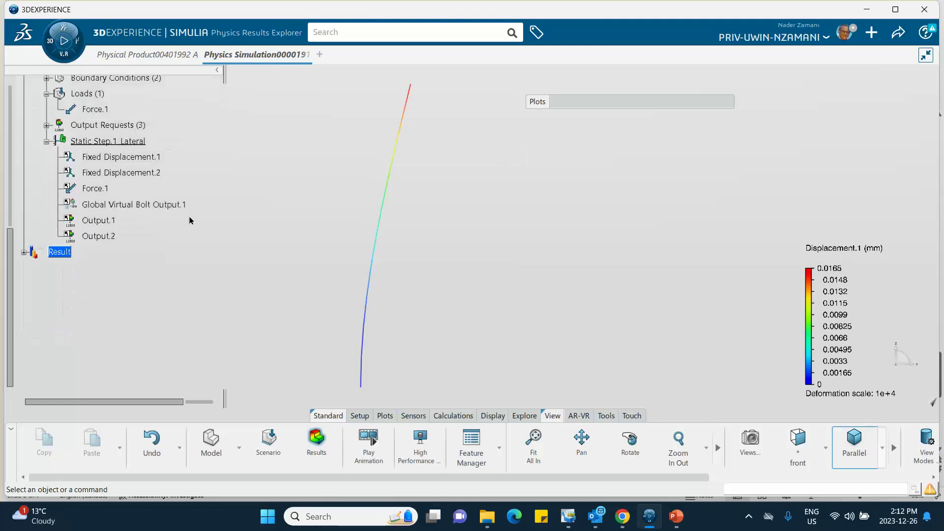
{"action": "left_click", "coordinate": [267, 451]}
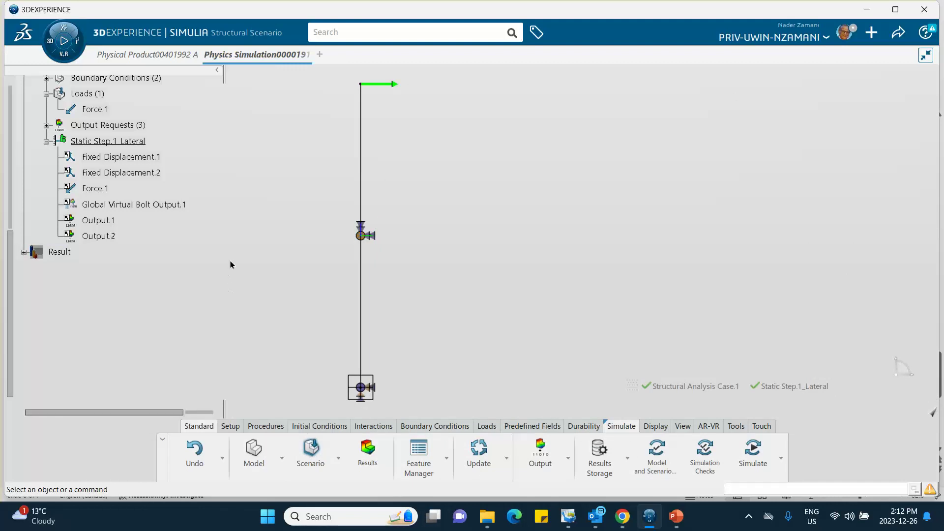
Rename the lateral step's Force.1 (100 N in Y at the top vertex) to Lateral Load
{"action": "left_click", "coordinate": [266, 425]}
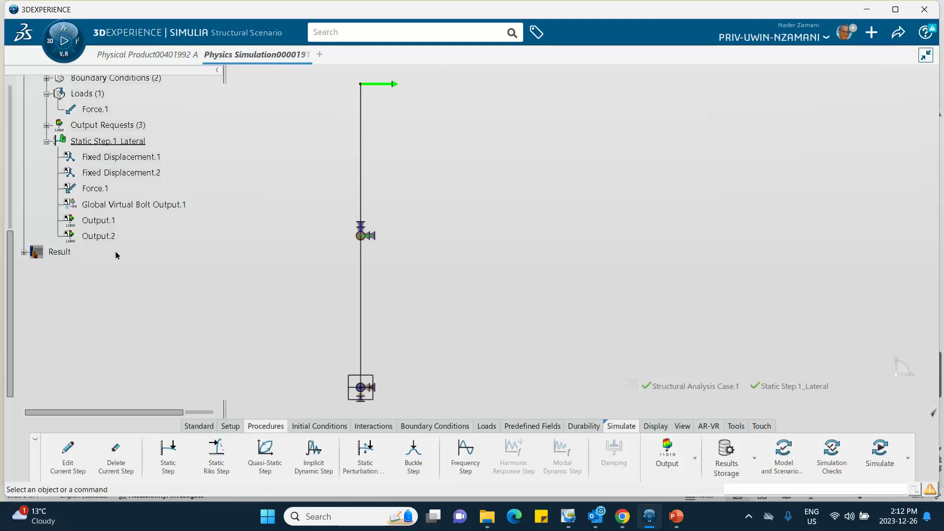
{"action": "left_click", "coordinate": [97, 187]}
{"action": "right_click", "coordinate": [94, 187]}
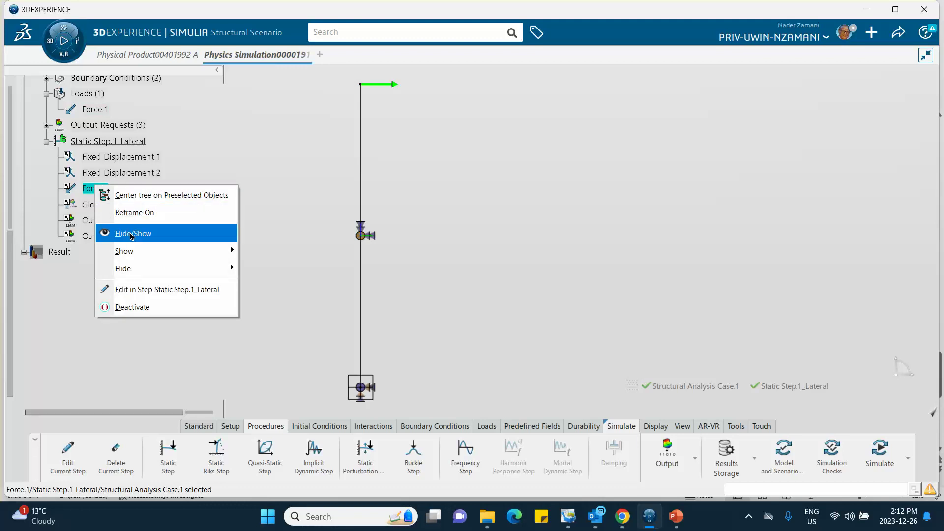
{"action": "key", "text": "Escape"}
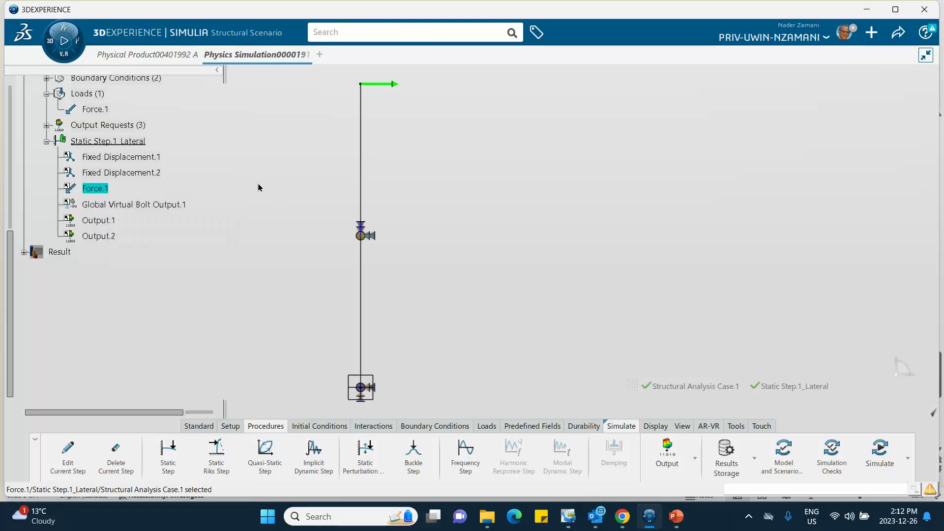
{"action": "double_click", "coordinate": [118, 189]}
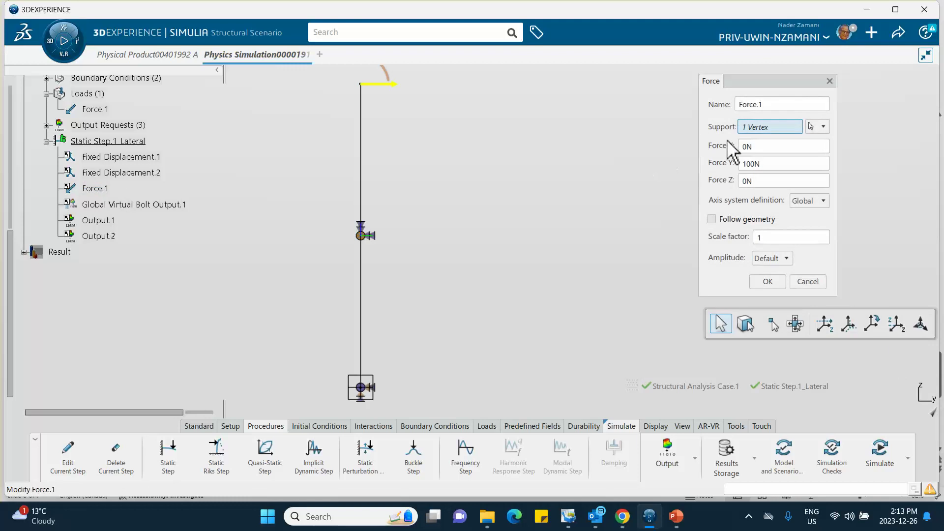
{"action": "left_click", "coordinate": [766, 104]}
{"action": "left_click_drag", "start_coordinate": [765, 104], "coordinate": [734, 103]}
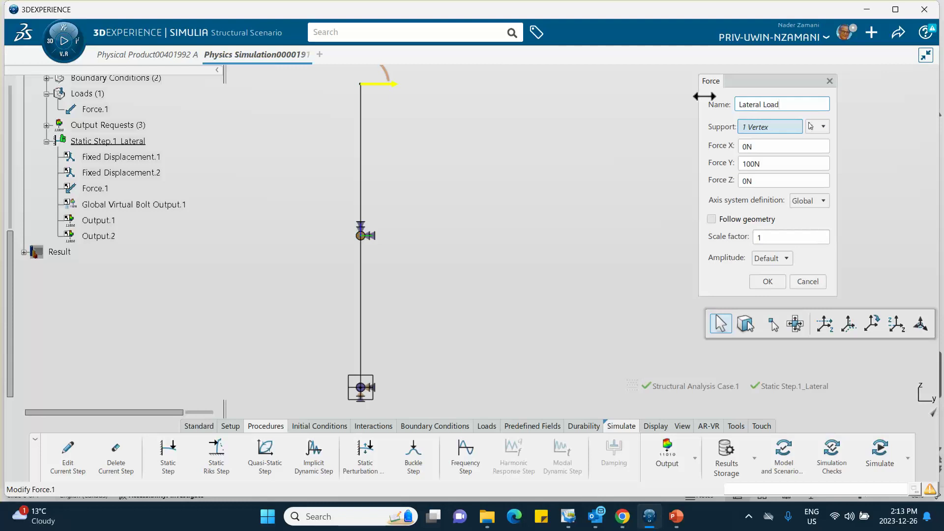
{"action": "left_click", "coordinate": [771, 282]}
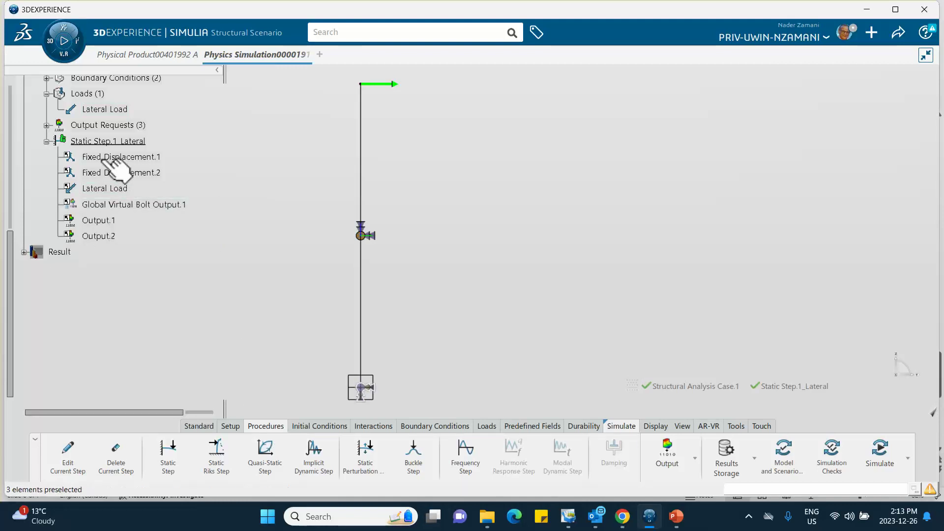
Add Buckle Step.1_Axial (10 eigenvalues, Subspace solver) after the static step and expand its node
{"action": "left_click", "coordinate": [415, 464]}
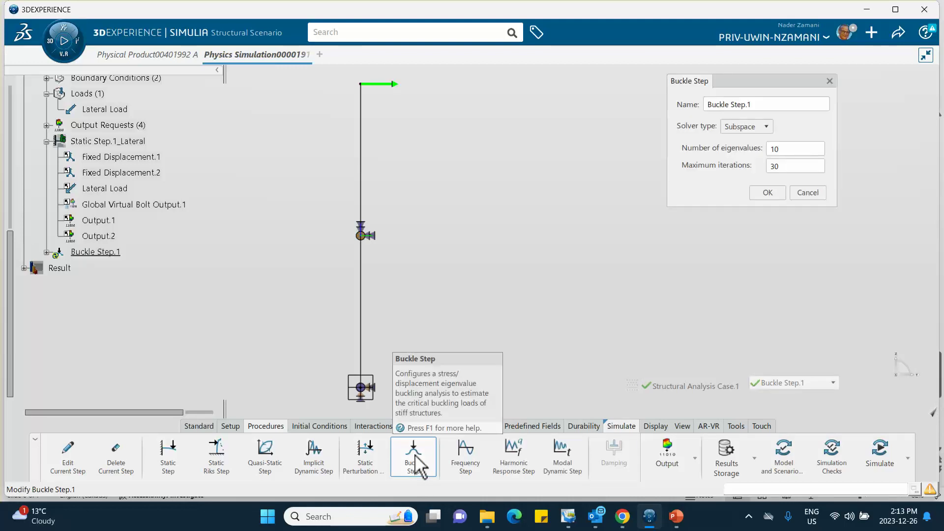
{"action": "left_click", "coordinate": [757, 107]}
{"action": "left_click", "coordinate": [757, 107]}
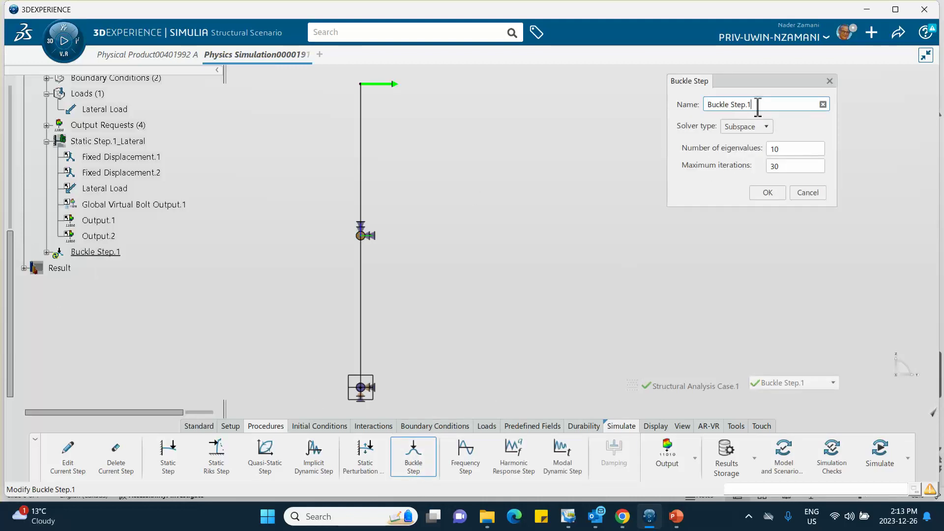
{"action": "scroll", "coordinate": [186, 173], "scroll_direction": "up", "scroll_amount": 3}
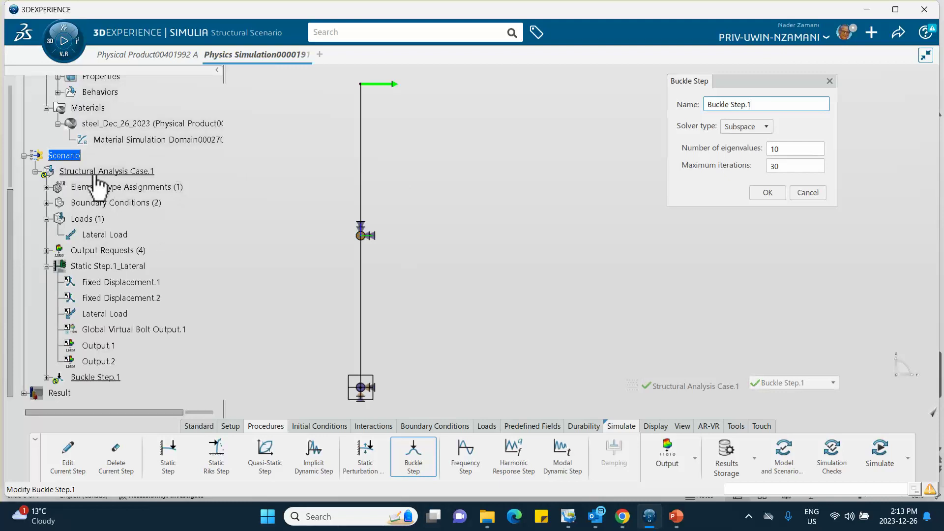
{"action": "scroll", "coordinate": [109, 266], "scroll_direction": "down", "scroll_amount": 1}
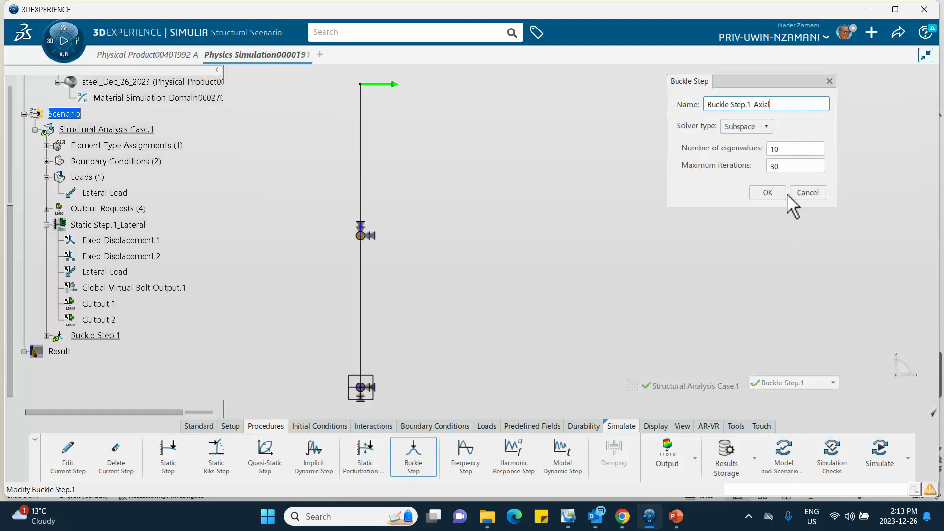
{"action": "left_click", "coordinate": [766, 192]}
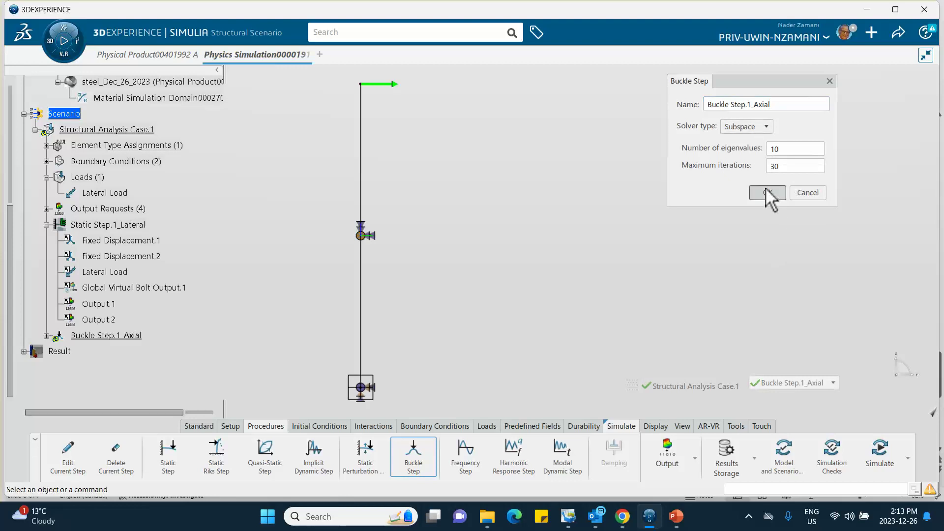
{"action": "scroll", "coordinate": [131, 181], "scroll_direction": "down", "scroll_amount": 4}
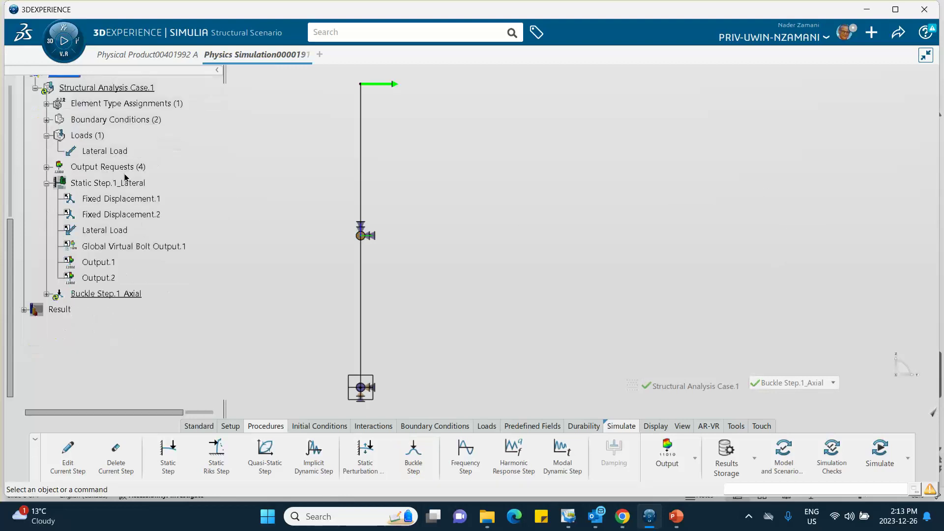
{"action": "left_click", "coordinate": [46, 253]}
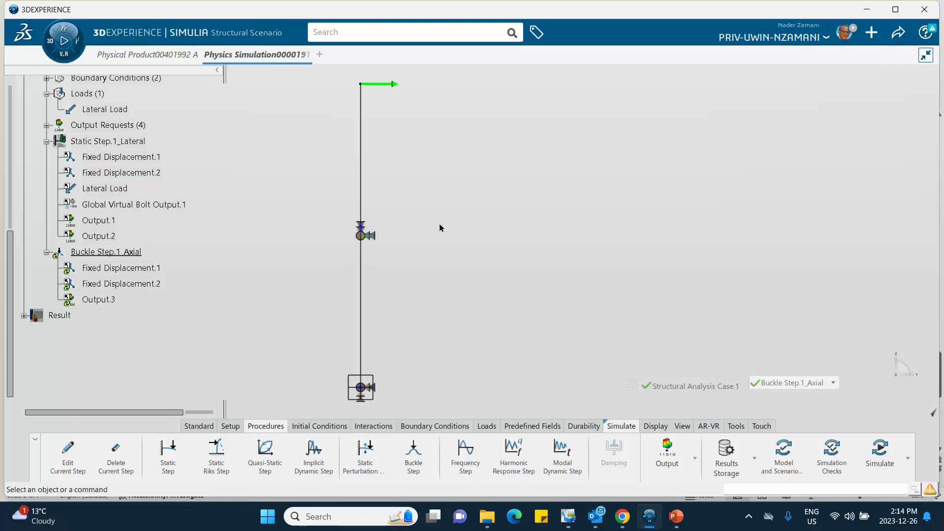
{"action": "right_click", "coordinate": [458, 207]}
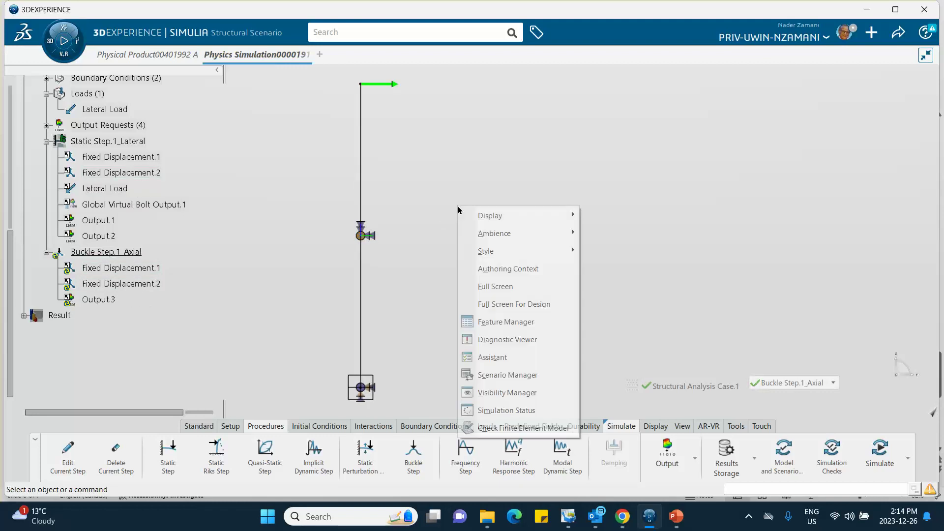
{"action": "left_click", "coordinate": [495, 322]}
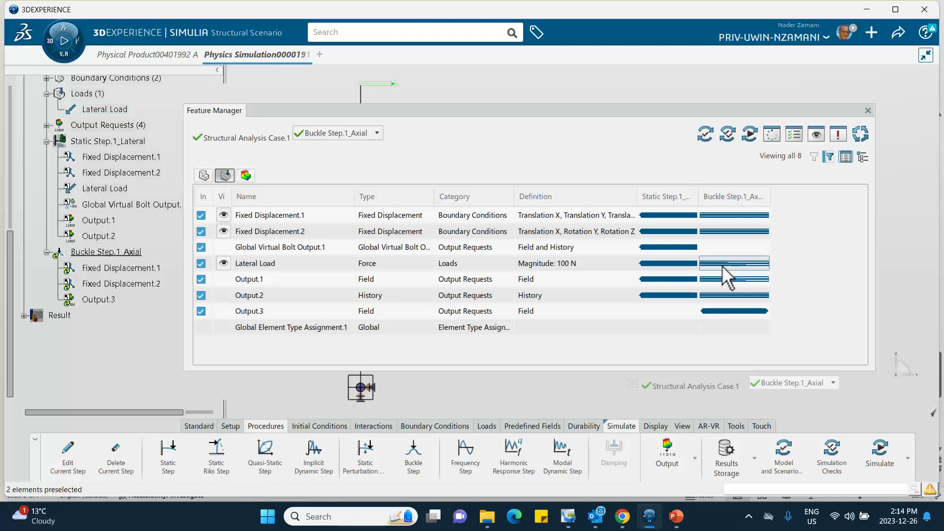
{"action": "mouse_move", "coordinate": [721, 264]}
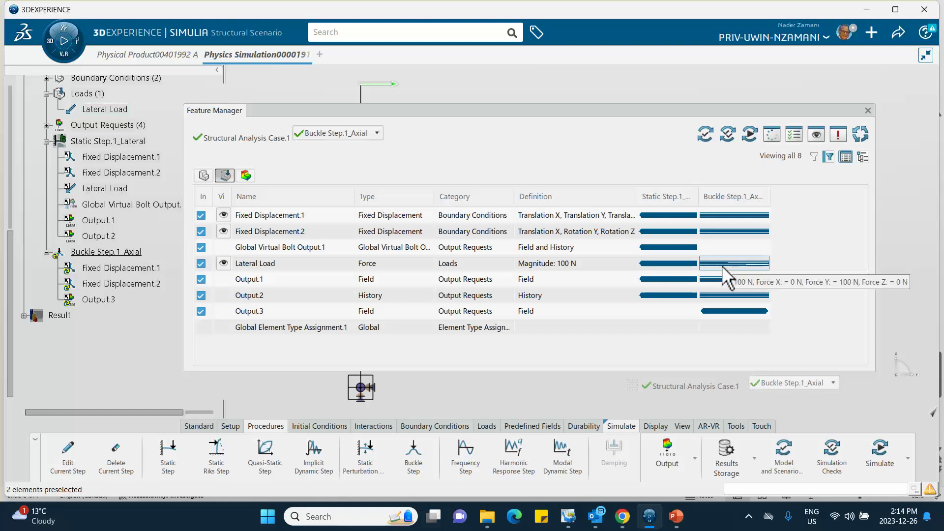
{"action": "left_click", "coordinate": [866, 111]}
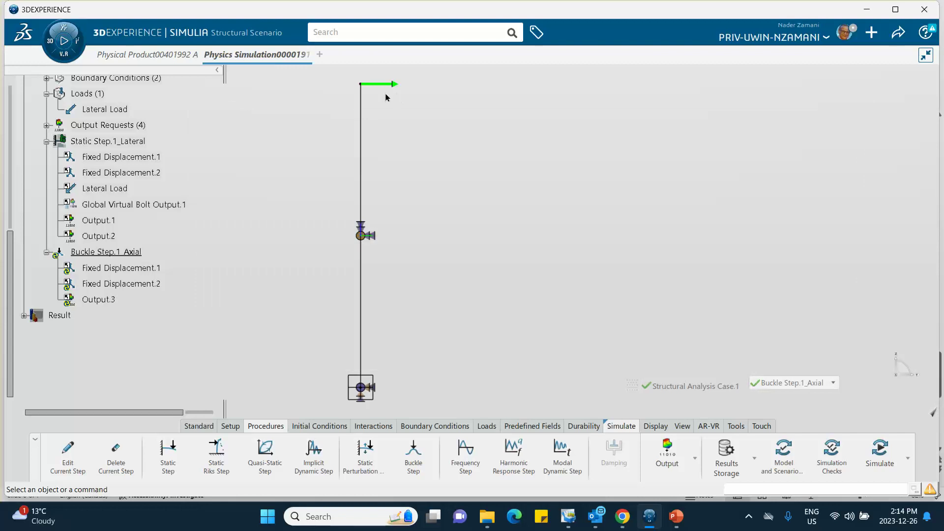
{"action": "middle_click_drag", "start_coordinate": [467, 162], "coordinate": [453, 235]}
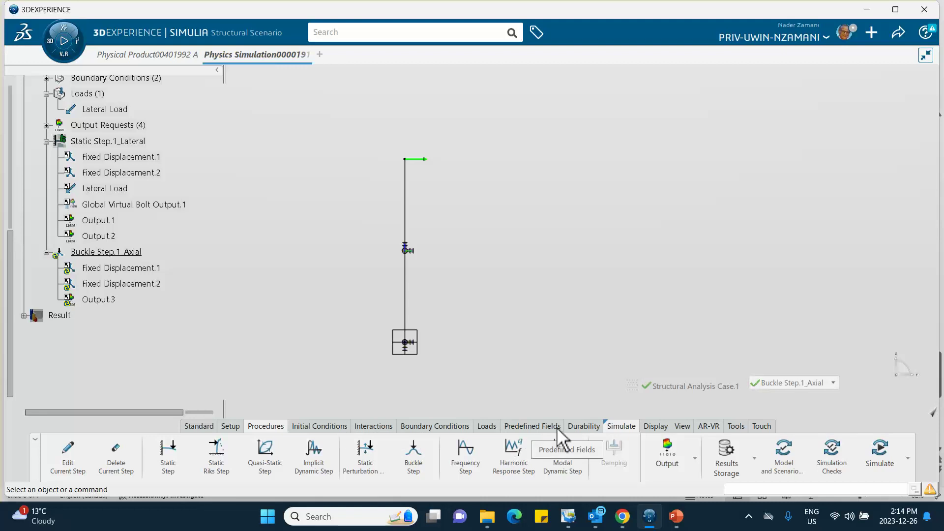
Create Force.2 with Force Z of -1 at the column's top vertex in the buckle step
{"action": "left_click", "coordinate": [482, 427]}
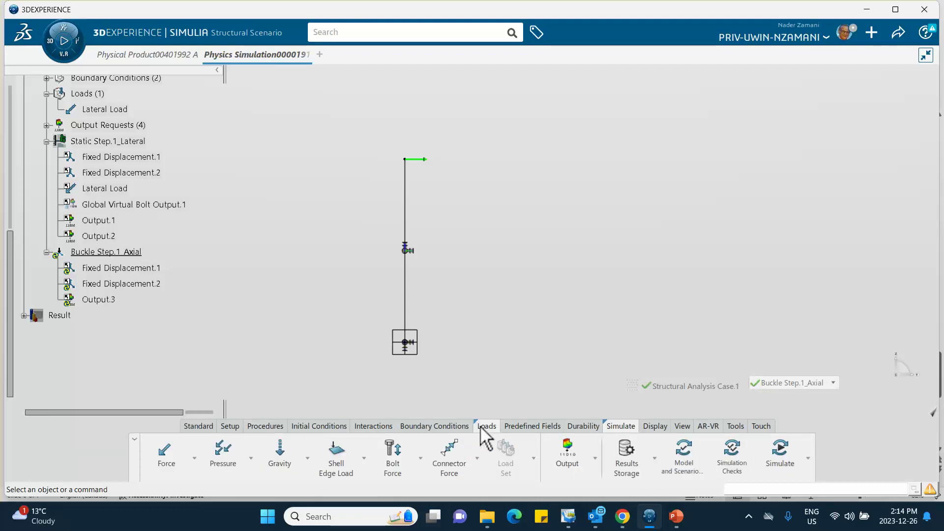
{"action": "left_click", "coordinate": [165, 451]}
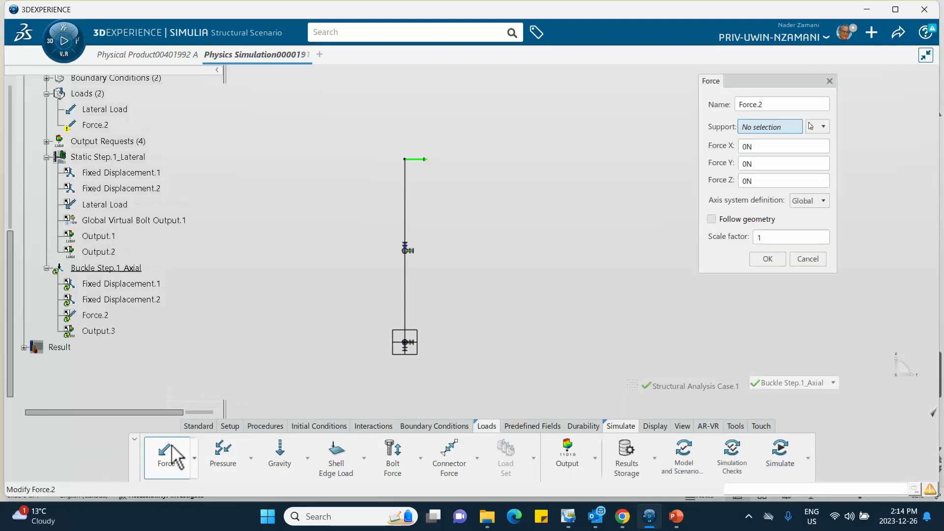
{"action": "left_click", "coordinate": [406, 159]}
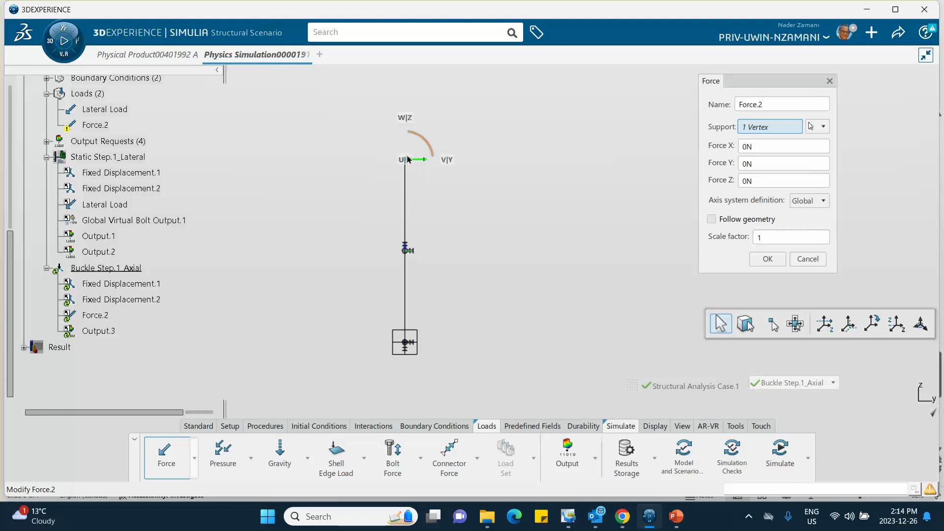
{"action": "left_click", "coordinate": [758, 181]}
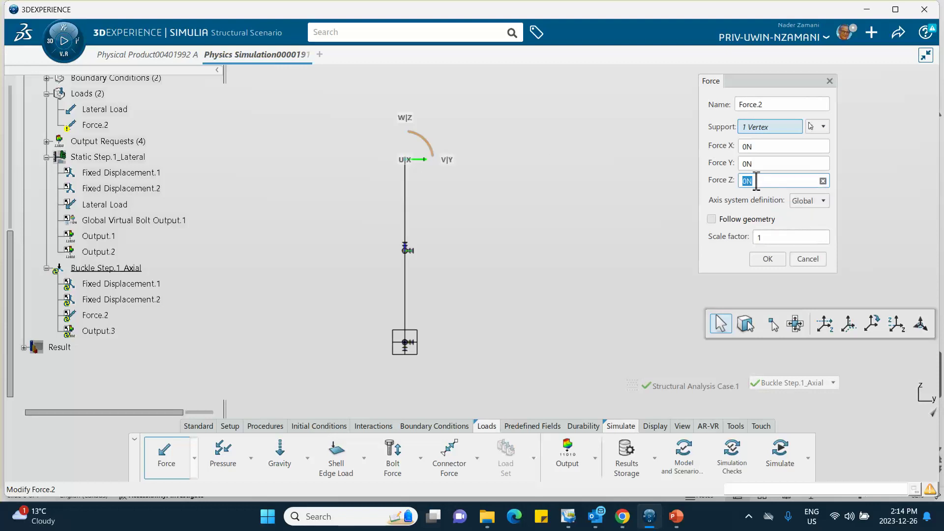
{"action": "type", "text": "-"}
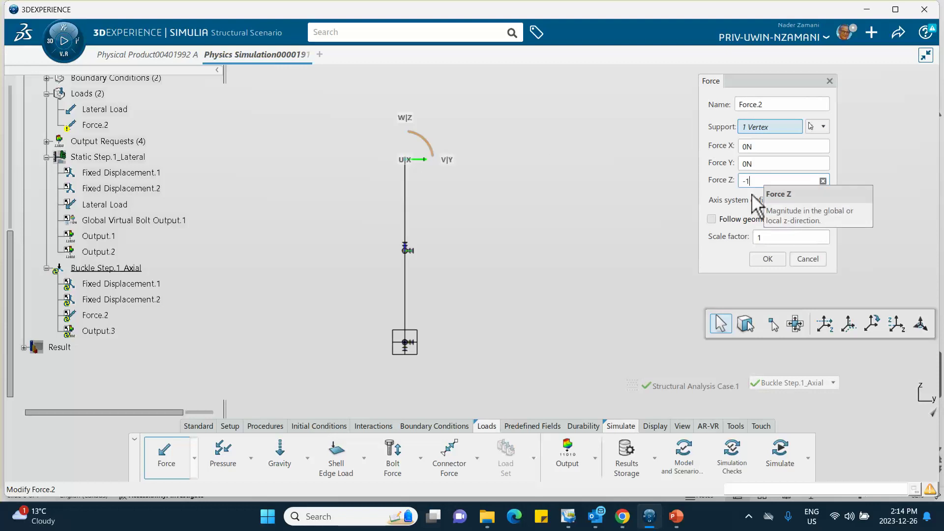
{"action": "type", "text": "1"}
{"action": "left_click", "coordinate": [766, 261]}
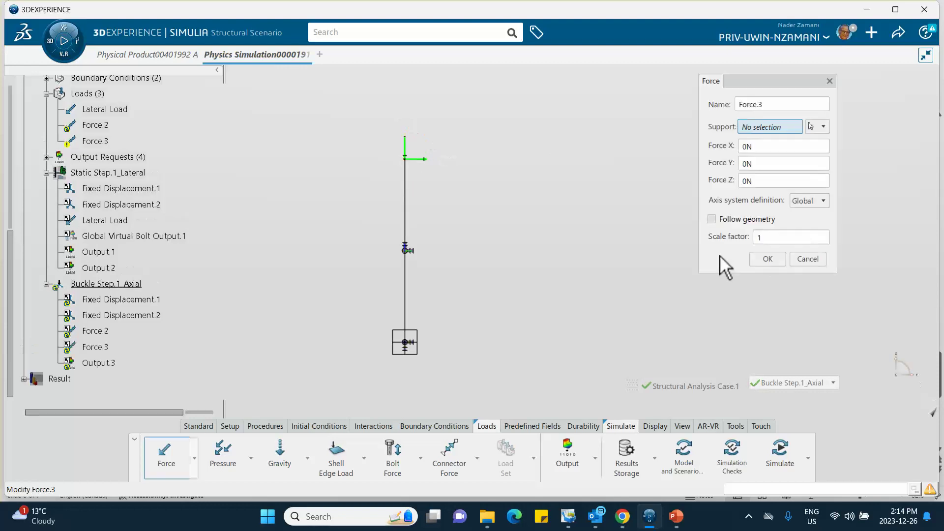
{"action": "left_click", "coordinate": [761, 260]}
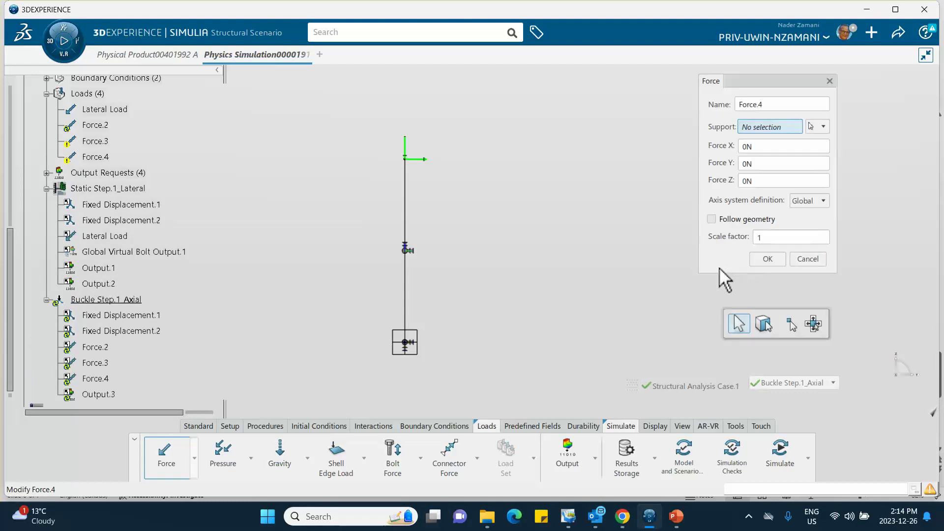
{"action": "left_click", "coordinate": [765, 260]}
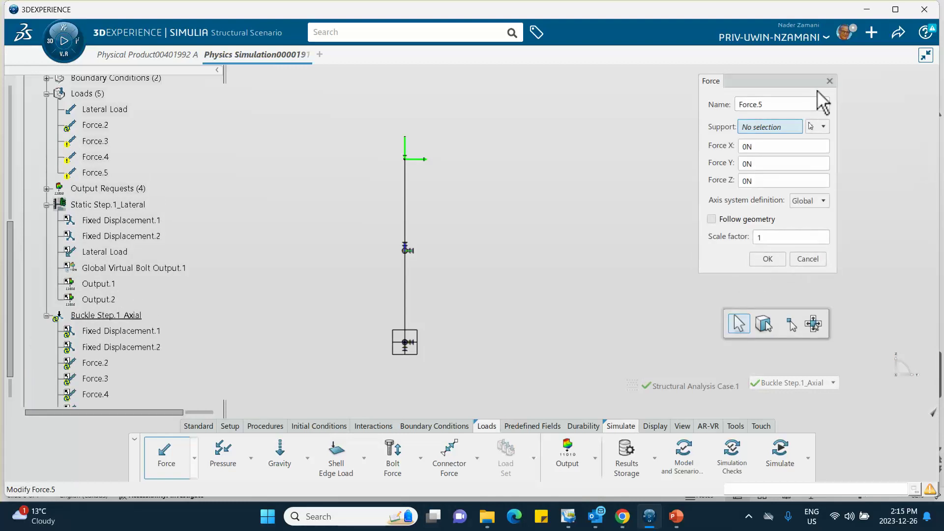
{"action": "left_click", "coordinate": [830, 81]}
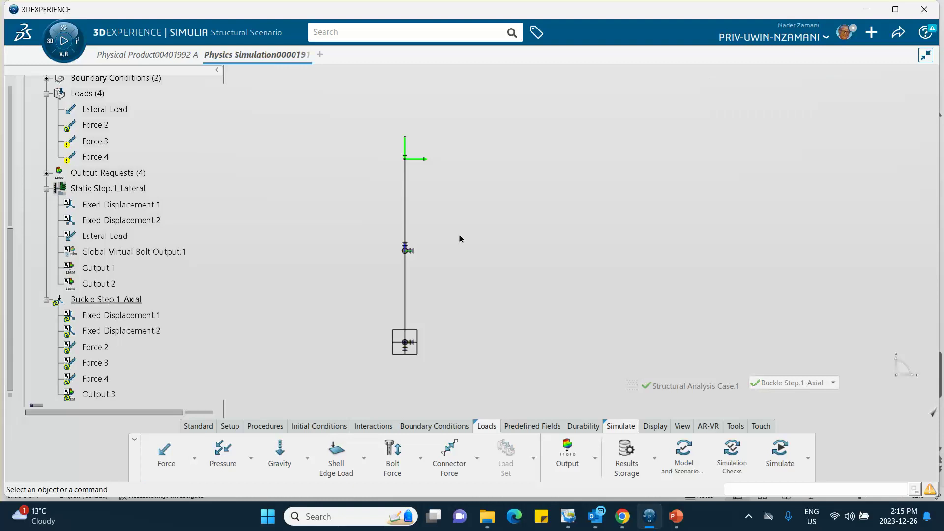
Open Force.3's edit dialog and options menu, then close them without changes
{"action": "scroll", "coordinate": [113, 271], "scroll_direction": "down", "scroll_amount": 3}
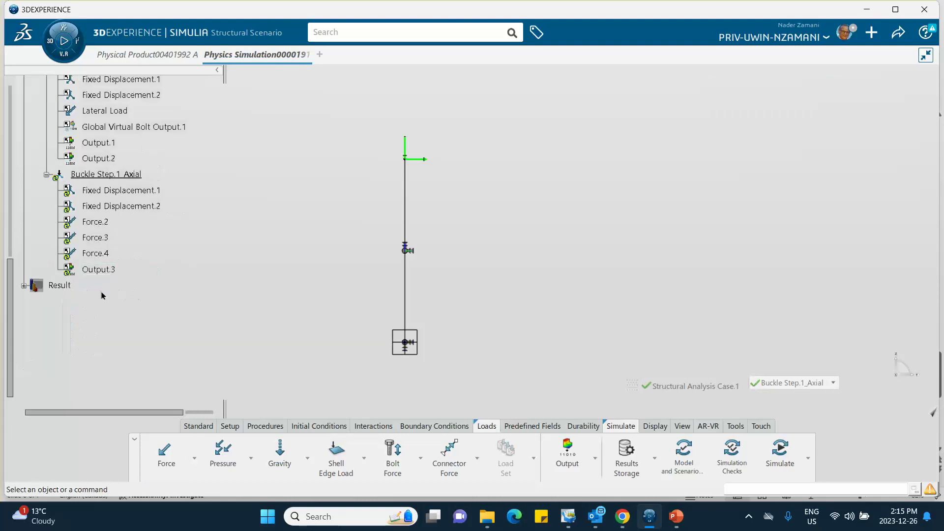
{"action": "double_click", "coordinate": [105, 238]}
{"action": "right_click", "coordinate": [102, 238]}
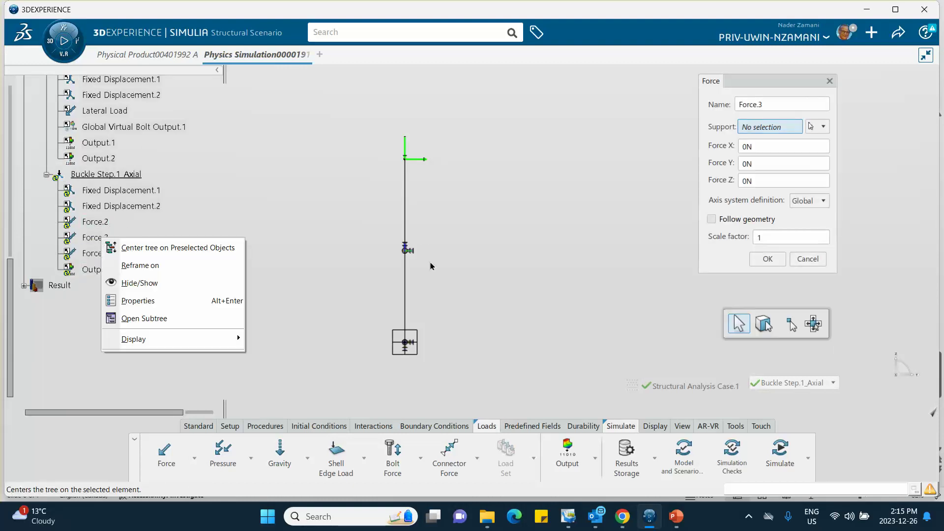
{"action": "left_click", "coordinate": [799, 261]}
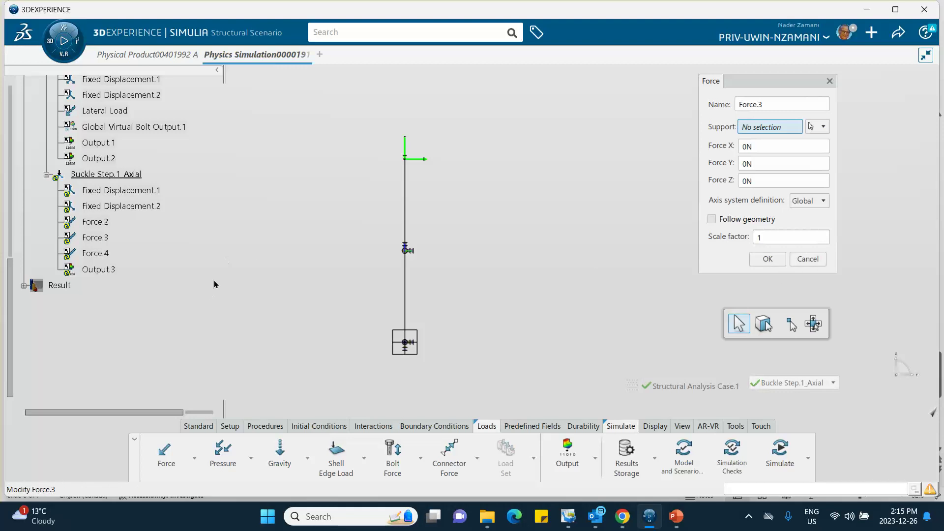
{"action": "left_click", "coordinate": [830, 81]}
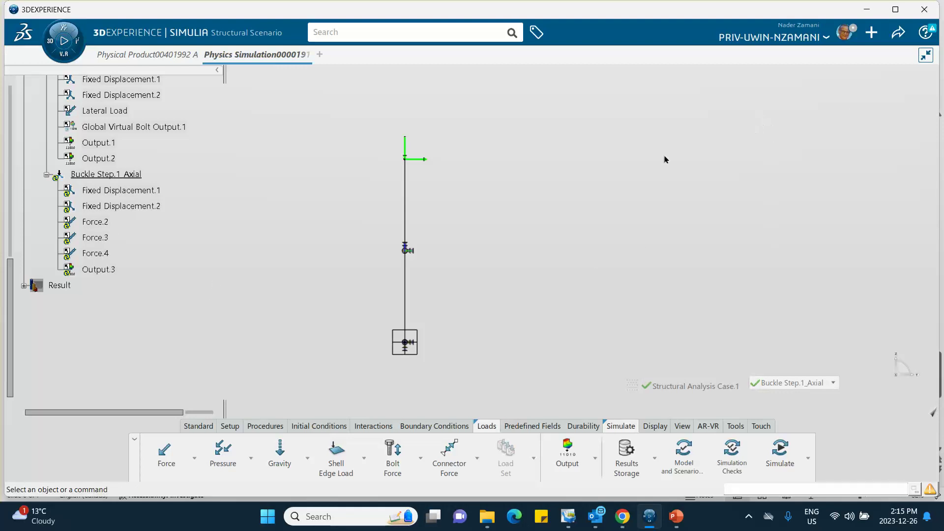
{"action": "right_click", "coordinate": [100, 238]}
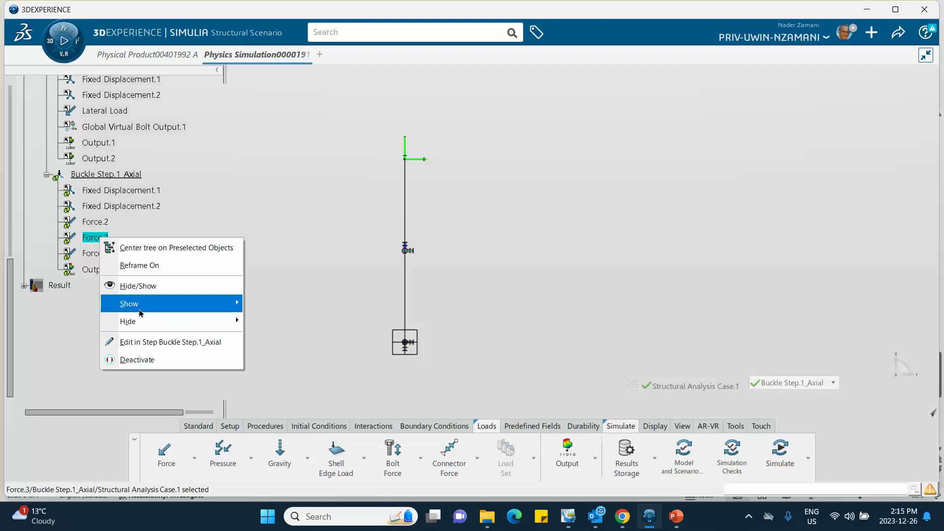
{"action": "left_click", "coordinate": [268, 293]}
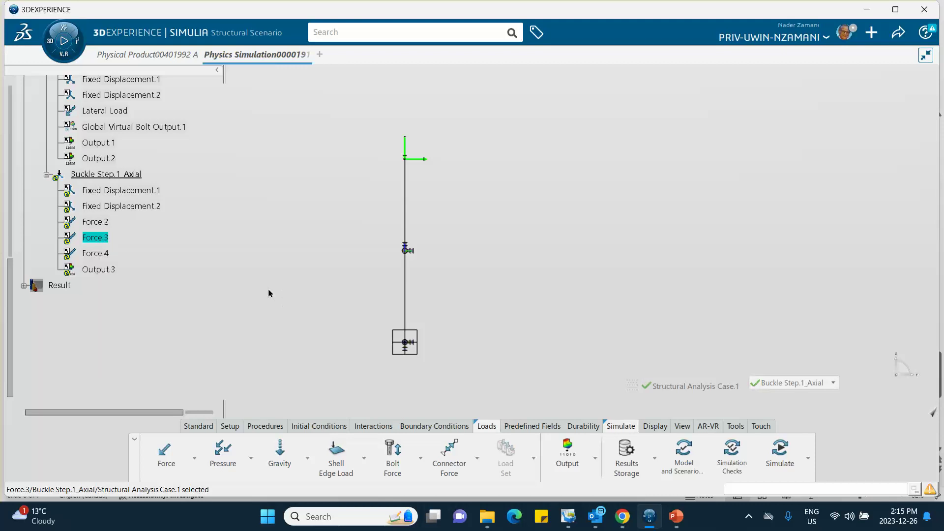
{"action": "right_click", "coordinate": [93, 238]}
{"action": "left_click", "coordinate": [256, 229]}
{"action": "left_click", "coordinate": [144, 238]}
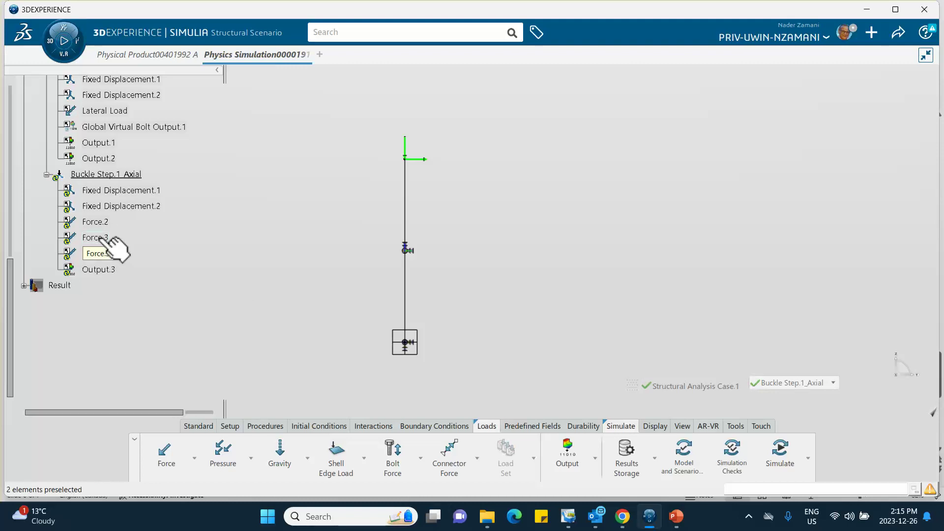
{"action": "scroll", "coordinate": [142, 184], "scroll_direction": "up", "scroll_amount": 3}
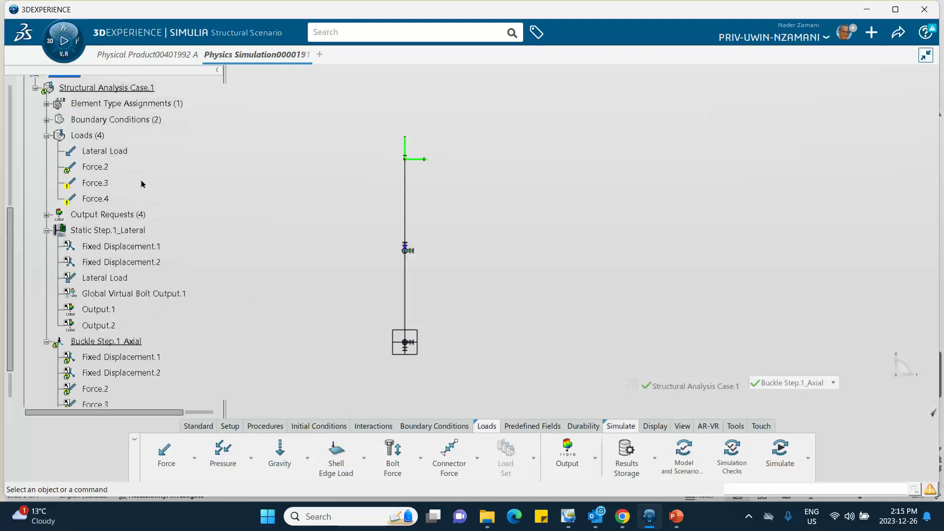
Delete the stray Force.3 and Force.4, leaving two loads, and open Force.2 for editing
{"action": "right_click", "coordinate": [97, 183]}
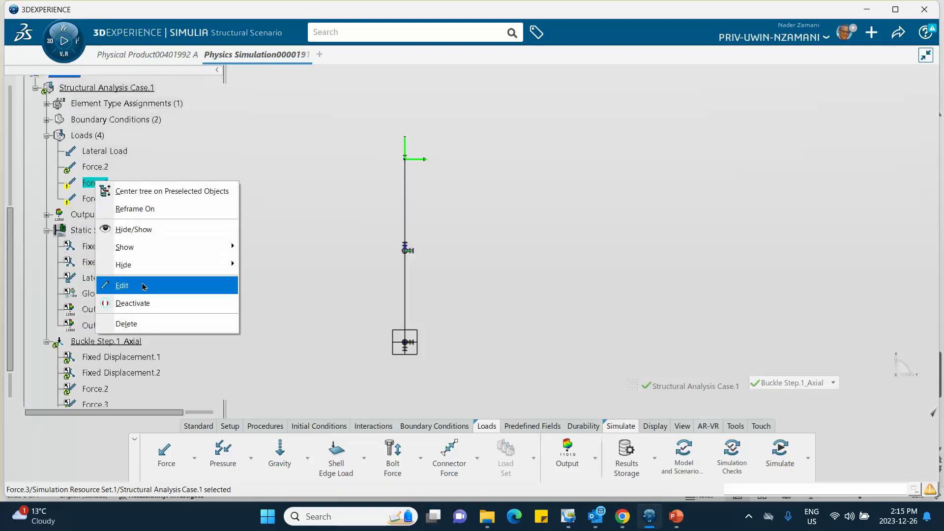
{"action": "left_click", "coordinate": [146, 324]}
{"action": "left_click", "coordinate": [91, 183]}
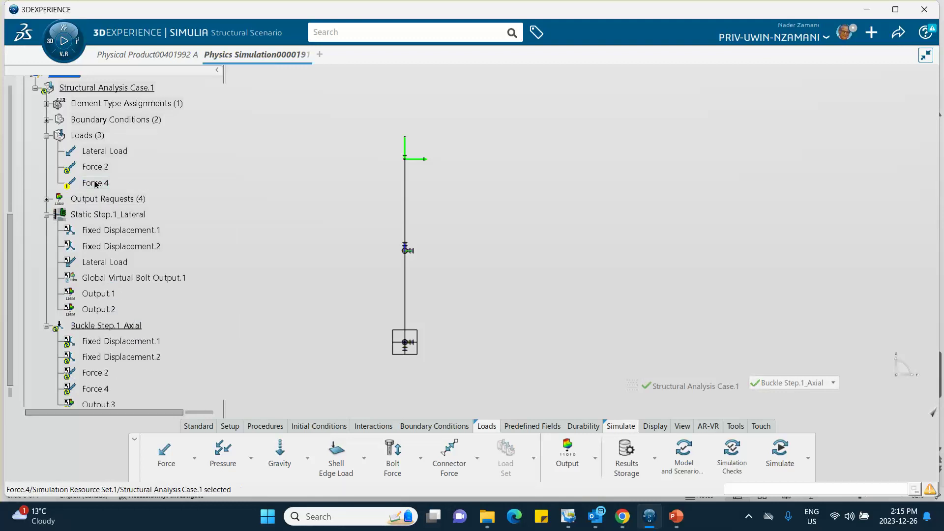
{"action": "right_click", "coordinate": [95, 183]}
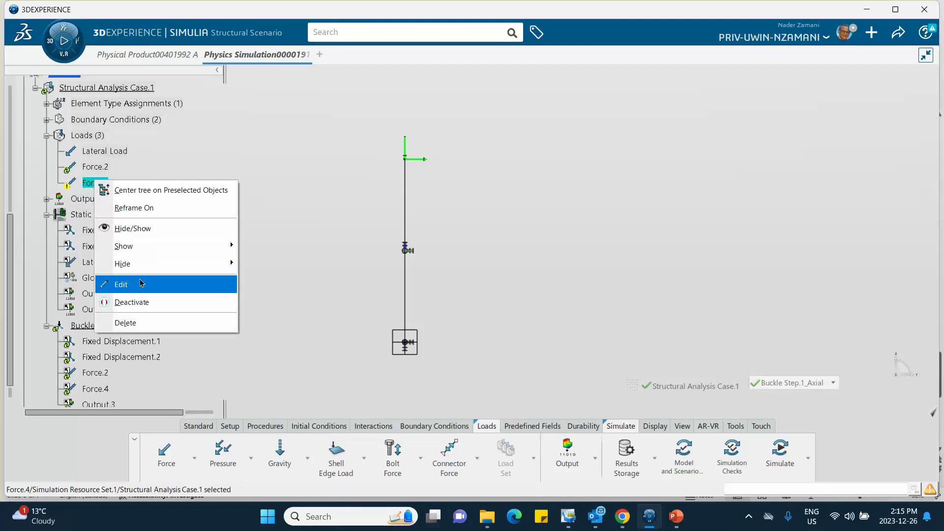
{"action": "left_click", "coordinate": [146, 324]}
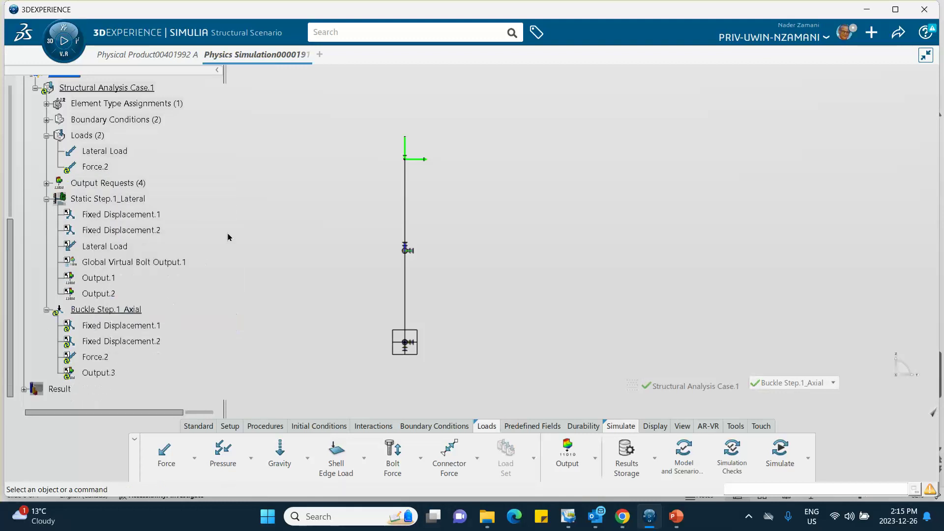
{"action": "double_click", "coordinate": [107, 167]}
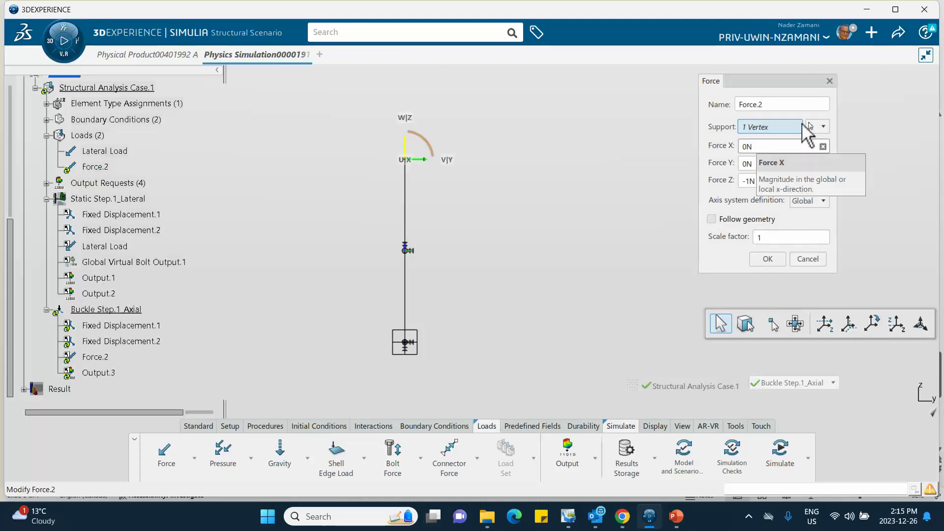
Rename Force.2 to Compressive Axial Load
{"action": "double_click", "coordinate": [773, 105]}
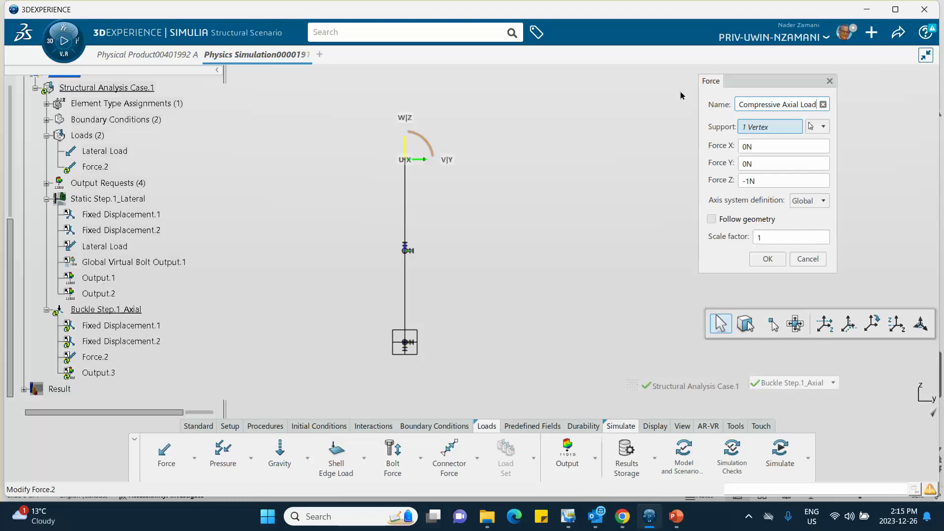
{"action": "left_click", "coordinate": [766, 259]}
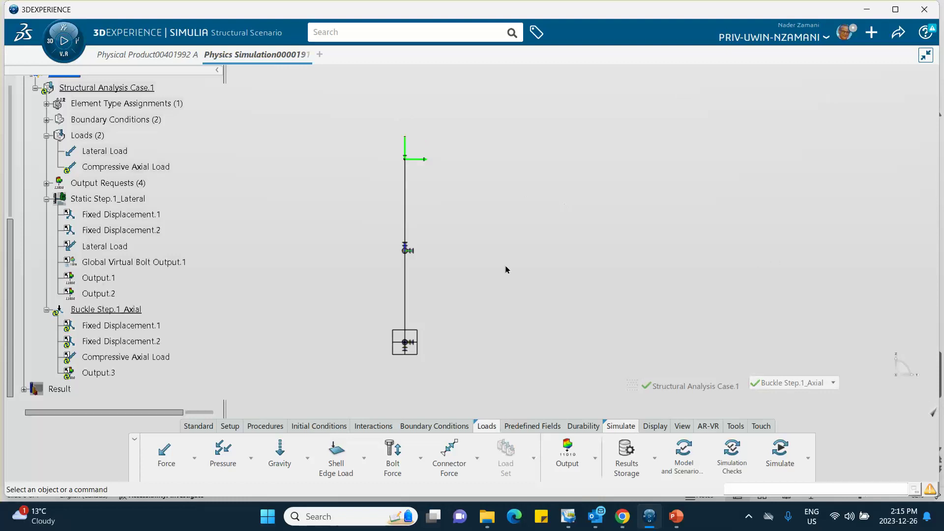
Solve Structural Analysis Case.1 locally in interactive mode with 4 cores
{"action": "scroll", "coordinate": [165, 325], "scroll_direction": "down", "scroll_amount": 1}
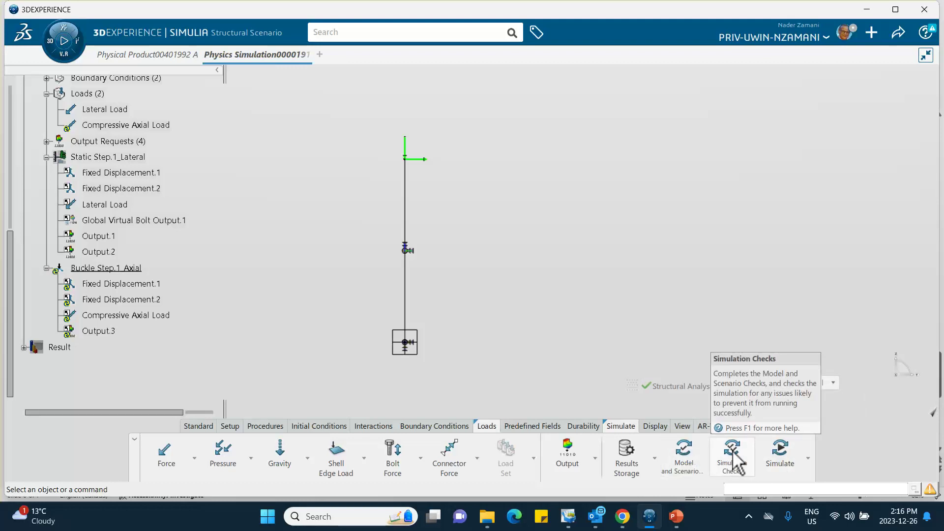
{"action": "left_click", "coordinate": [782, 459]}
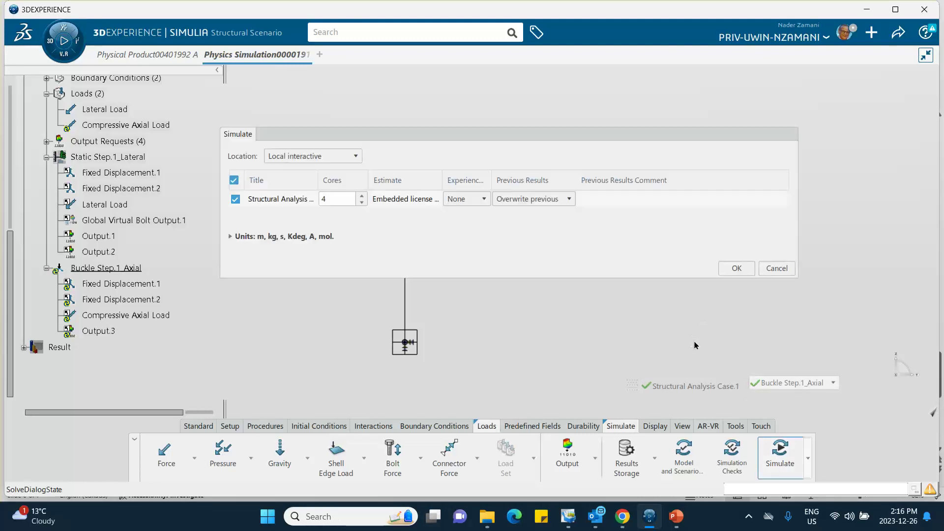
{"action": "left_click", "coordinate": [736, 270]}
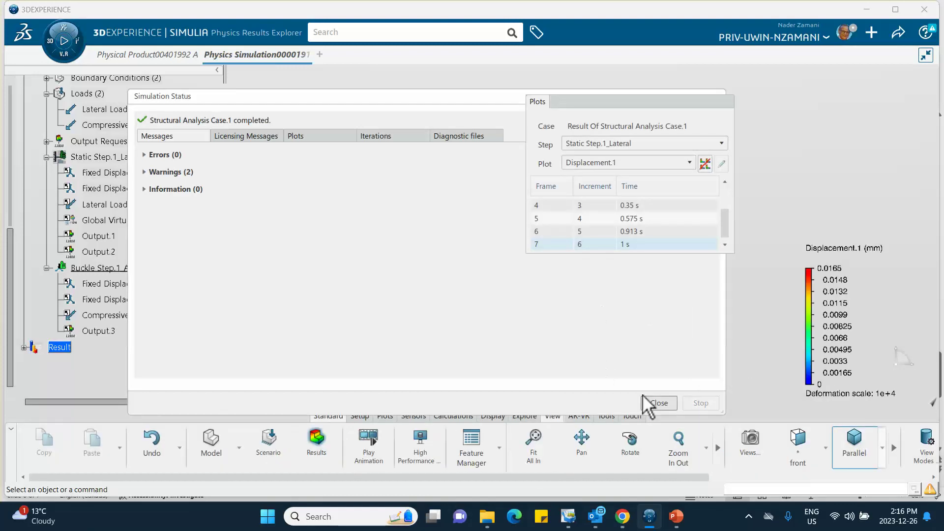
Show Buckle Step.1_Axial displacement results listing 10 modes, the first eigenvalue 5.004e+6
{"action": "left_click", "coordinate": [659, 403]}
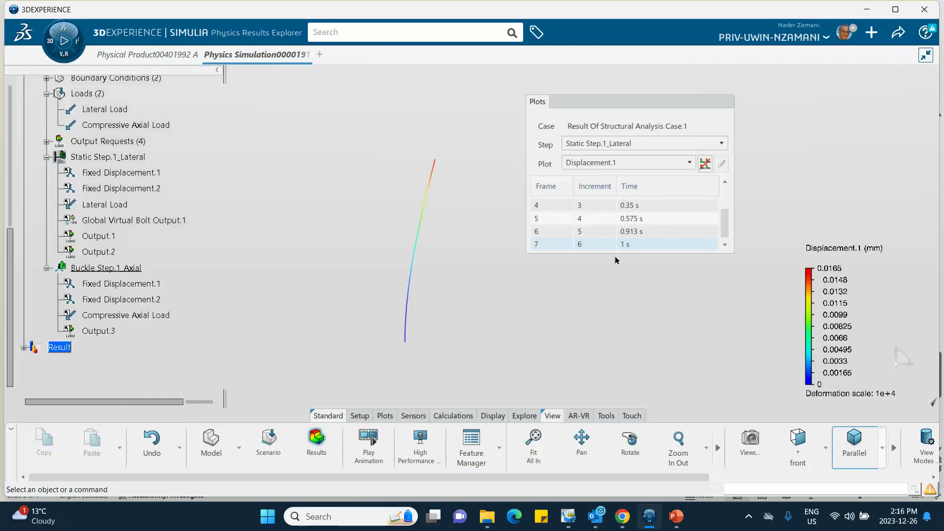
{"action": "left_click_drag", "start_coordinate": [615, 257], "coordinate": [613, 333]}
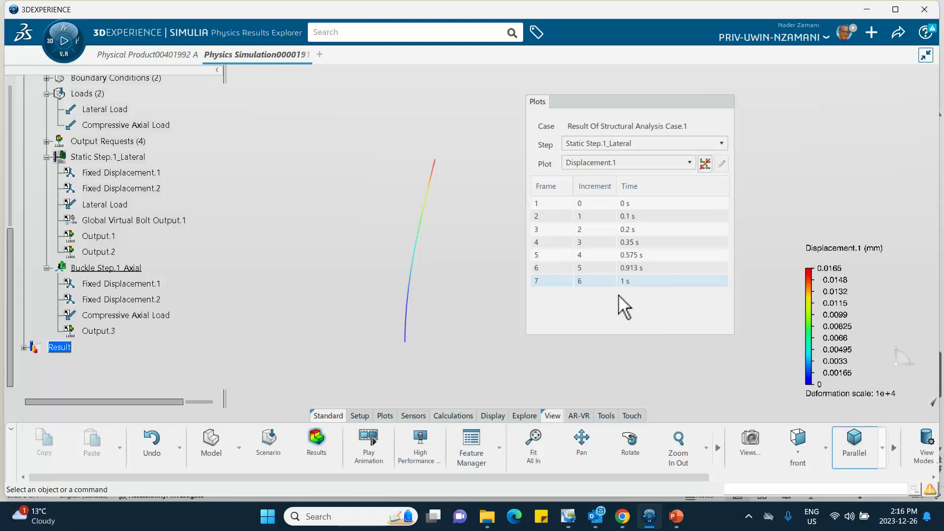
{"action": "left_click", "coordinate": [540, 203]}
{"action": "left_click", "coordinate": [612, 145]}
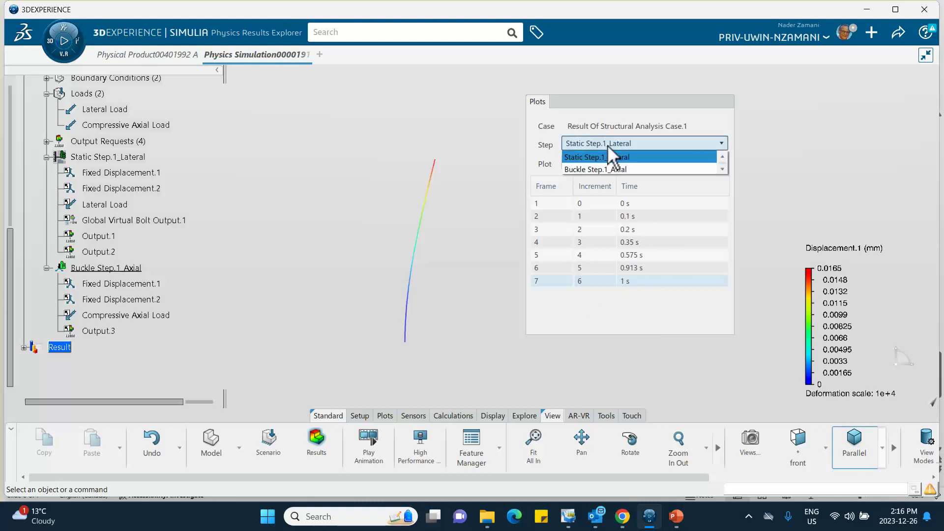
{"action": "left_click", "coordinate": [596, 169]}
{"action": "left_click", "coordinate": [623, 203]}
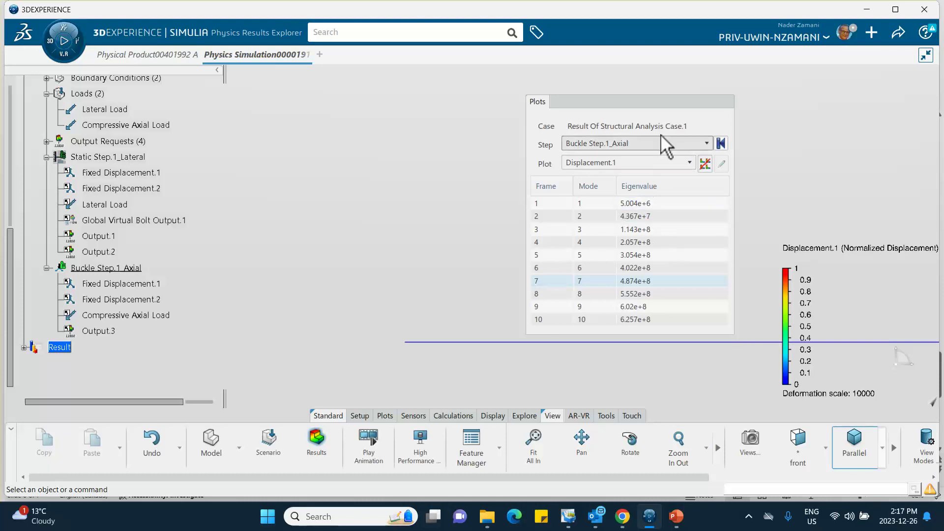
Reset the deformation scale factor to 1 and display the first buckling mode shape
{"action": "left_click", "coordinate": [665, 106]}
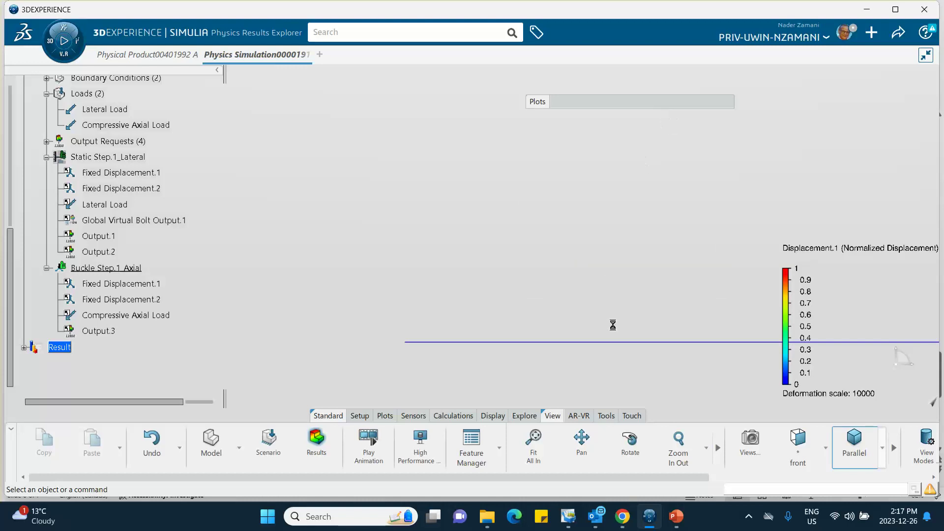
{"action": "mouse_move", "coordinate": [615, 344]}
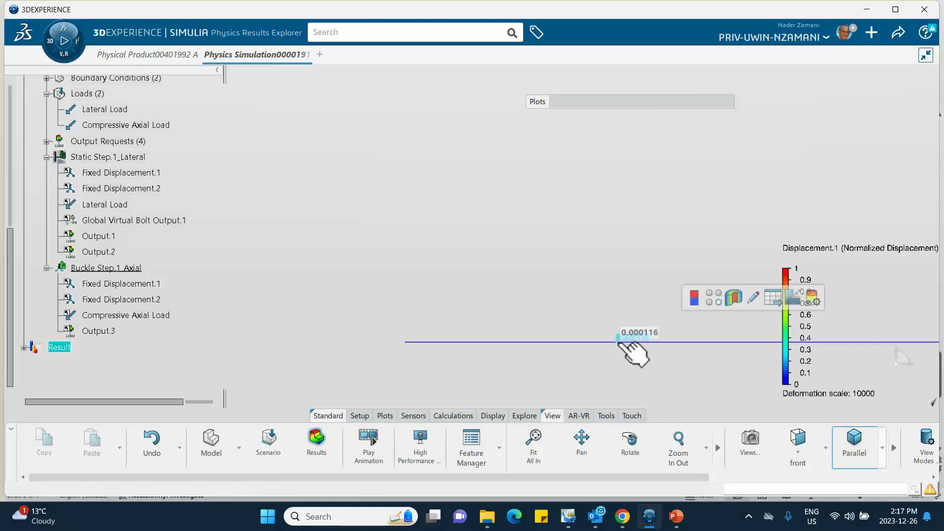
{"action": "double_click", "coordinate": [620, 342]}
{"action": "double_click", "coordinate": [614, 181]}
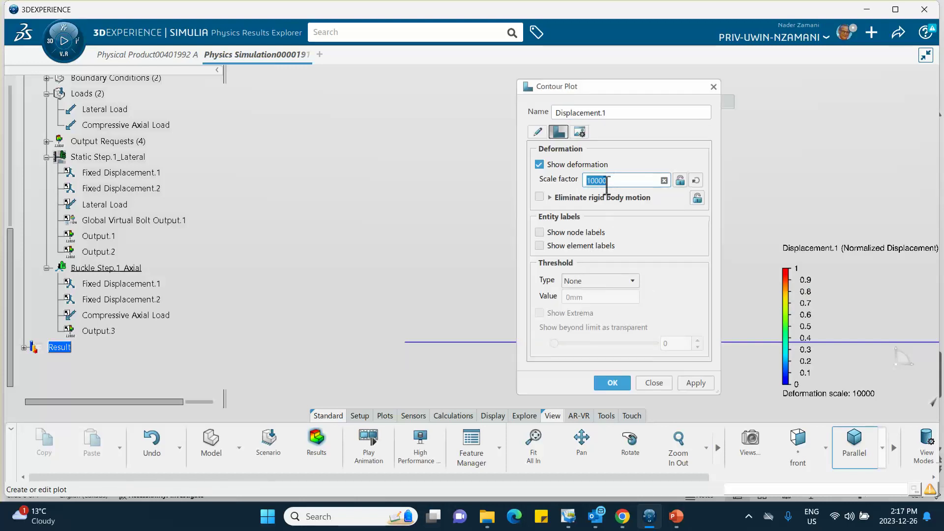
{"action": "type", "text": "1"}
{"action": "left_click", "coordinate": [612, 383]}
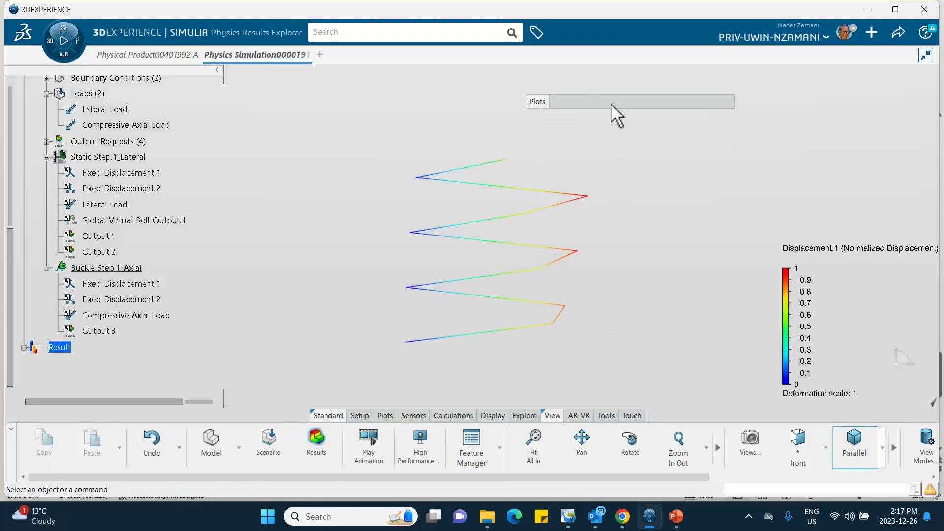
{"action": "mouse_move", "coordinate": [610, 102]}
{"action": "left_click", "coordinate": [634, 203]}
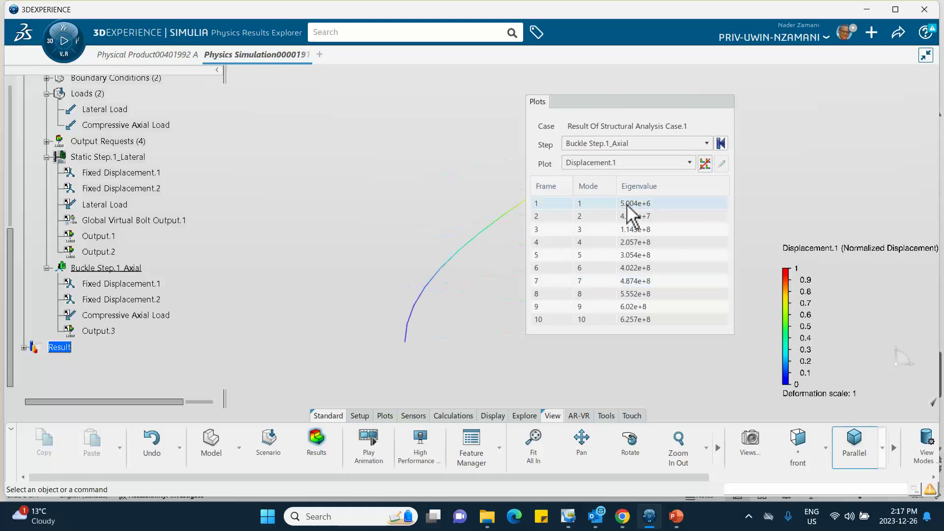
{"action": "middle_click_drag", "start_coordinate": [474, 195], "coordinate": [364, 197]}
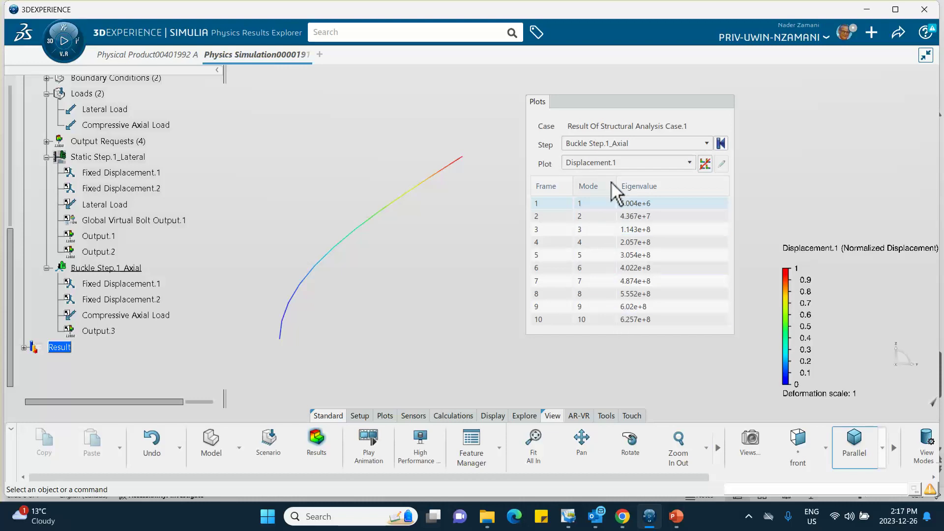
In PowerPoint, go to slide 4 comparing both forces in one Buckle step
{"action": "left_click", "coordinate": [749, 516]}
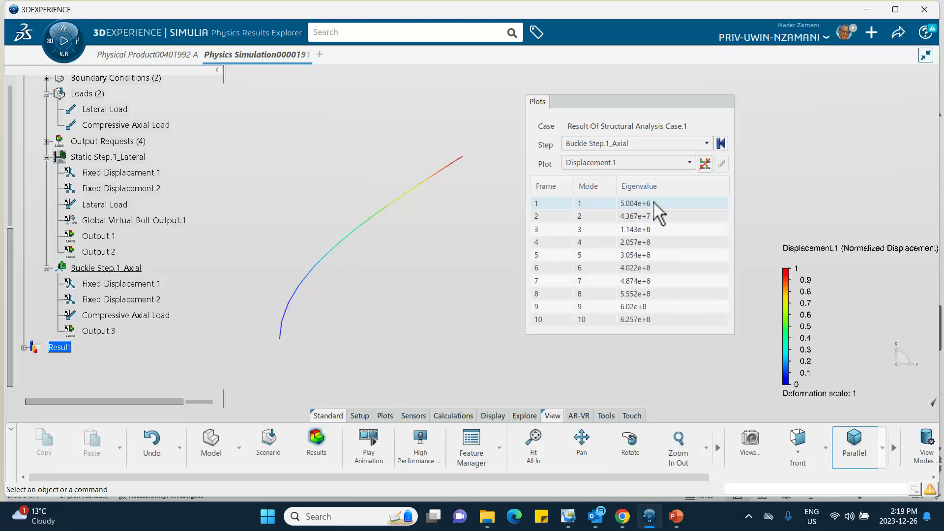
{"action": "left_click", "coordinate": [674, 515]}
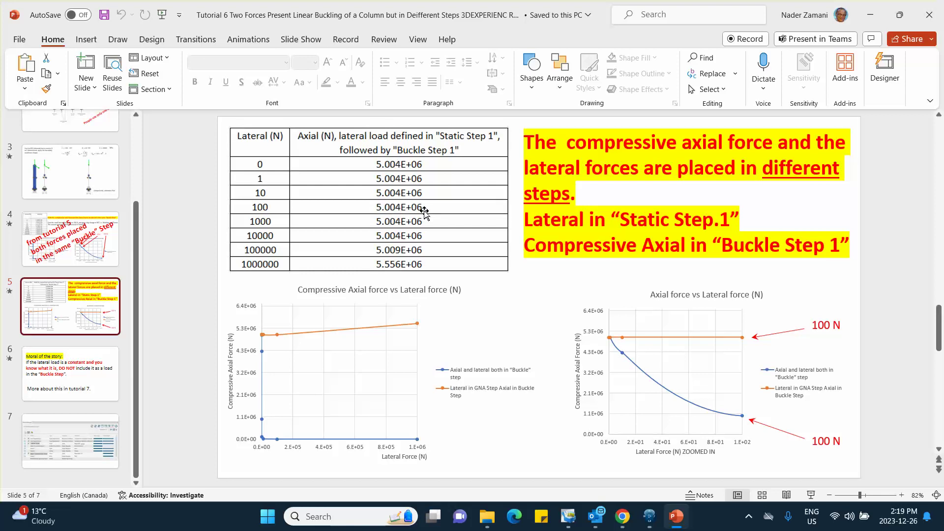
{"action": "left_click", "coordinate": [92, 250]}
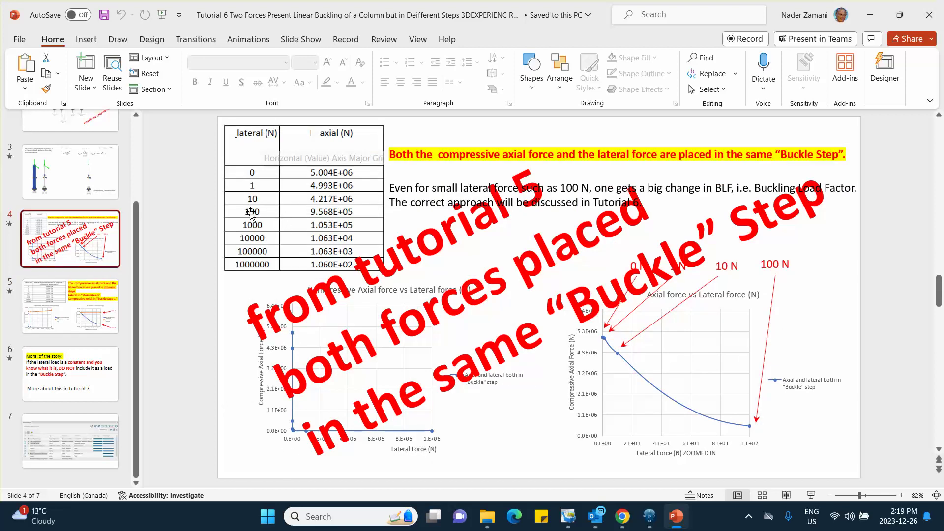